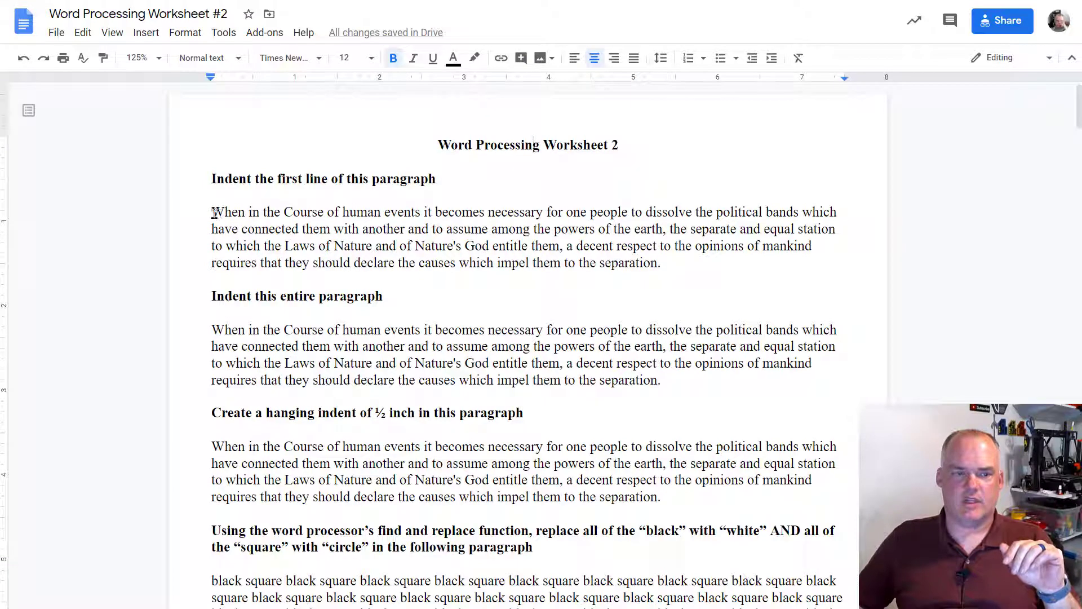
# Indent the first line of the paragraph under "Indent the first line of this paragraph" by 0.5 inch.
pyautogui.click(214, 212)
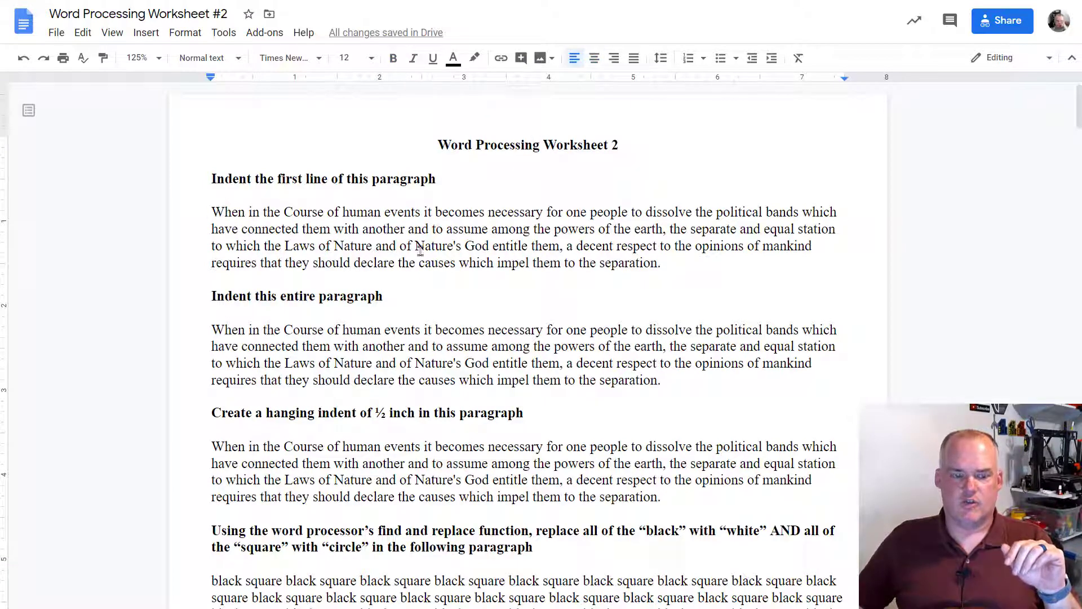
pyautogui.press('Tab')
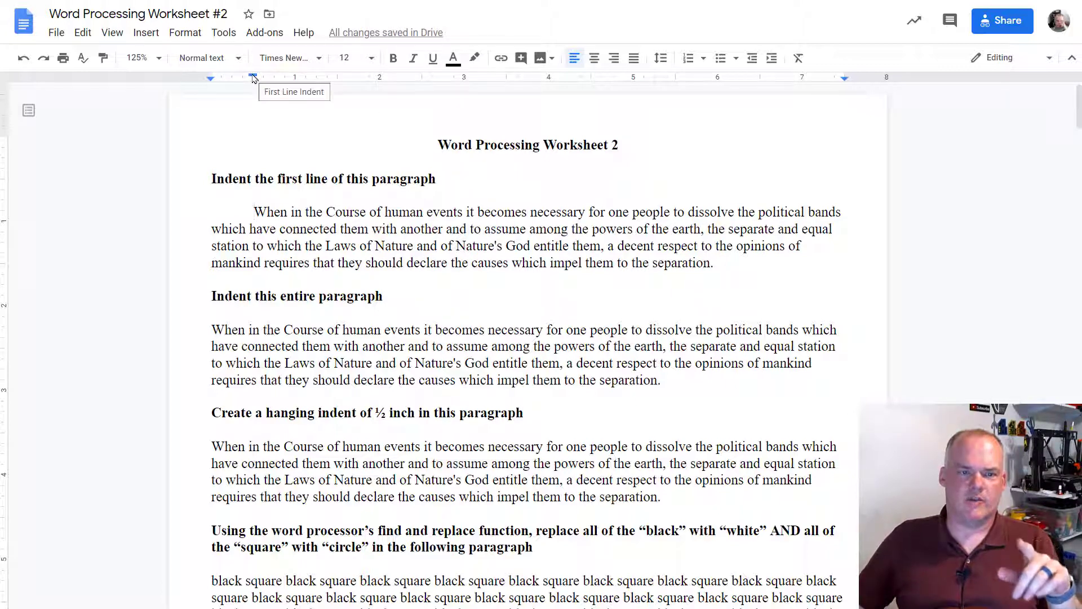
# Try a first-line indent of about 3 inches on this paragraph and return it to 0.5 inch.
pyautogui.click(252, 77)
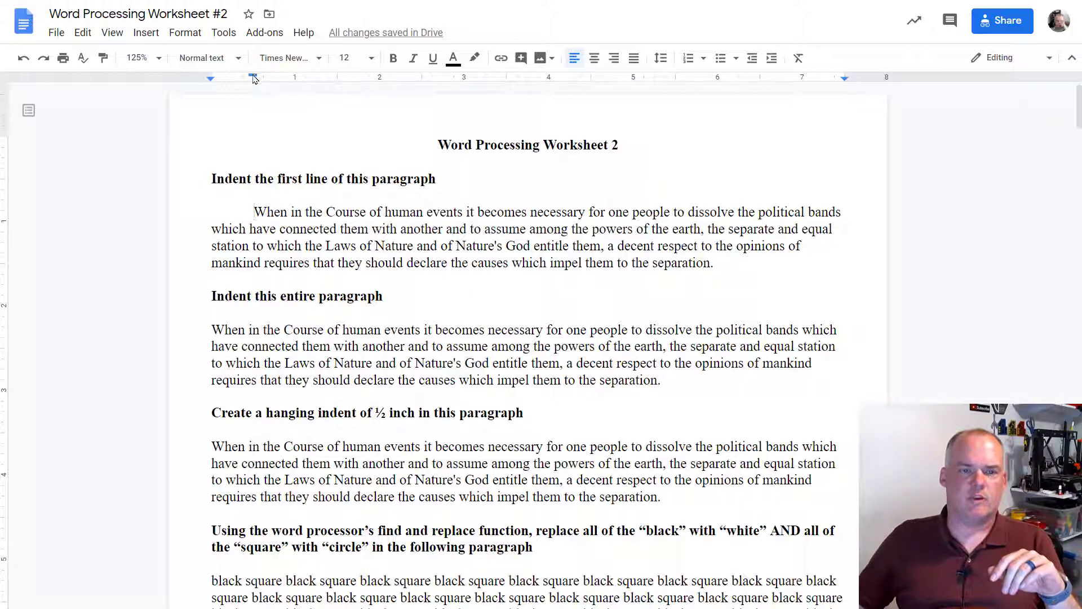
pyautogui.moveTo(253, 79)
pyautogui.mouseDown()
pyautogui.moveTo(379, 80)
pyautogui.moveTo(379, 96)
pyautogui.moveTo(400, 79)
pyautogui.moveTo(469, 79)
pyautogui.mouseUp()
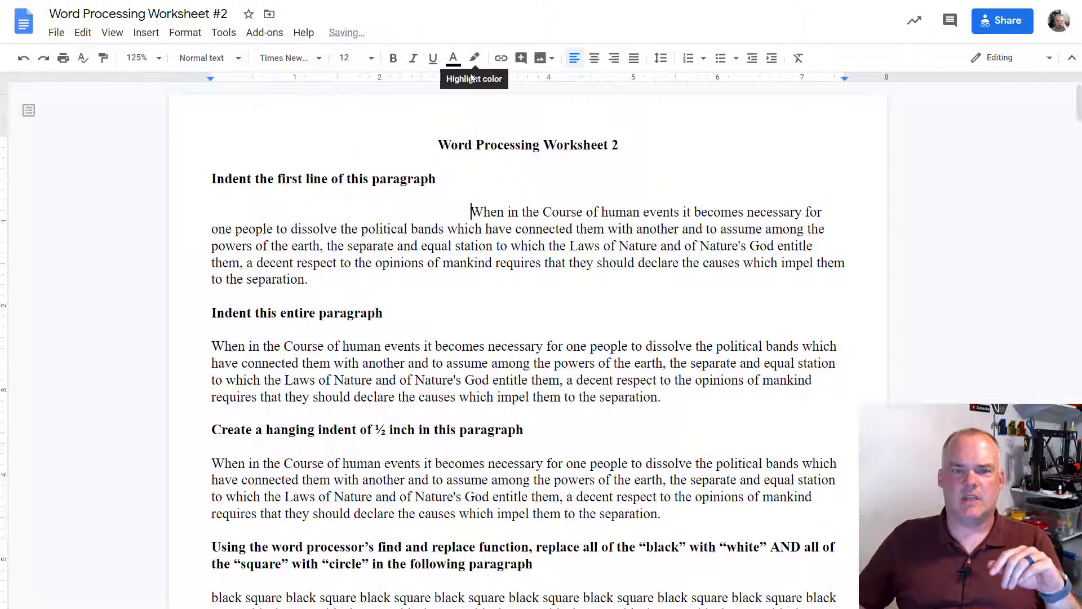
pyautogui.moveTo(471, 79); pyautogui.dragTo(252, 79)
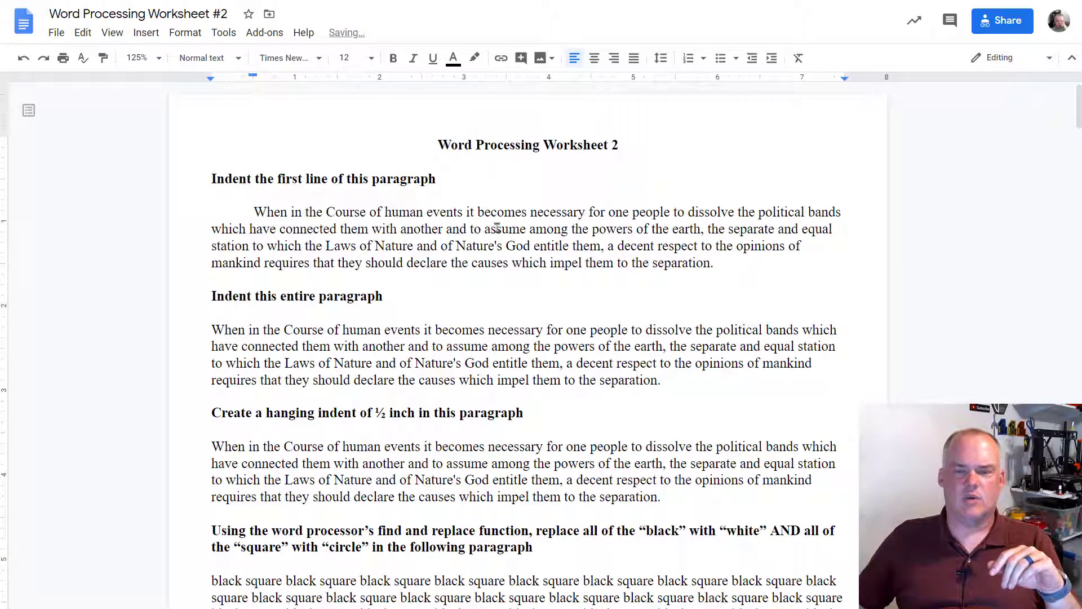
# Indent the whole paragraph under "Indent this entire paragraph" by one level, to 0.5 inch.
pyautogui.scroll(-3, 496, 227)
pyautogui.click(223, 191)
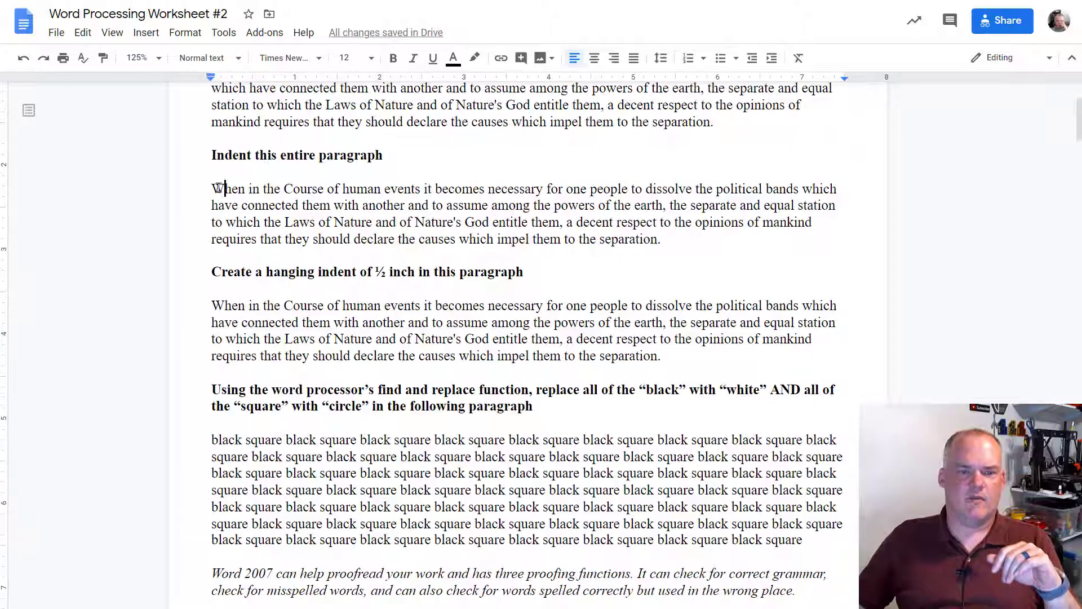
pyautogui.click(213, 191)
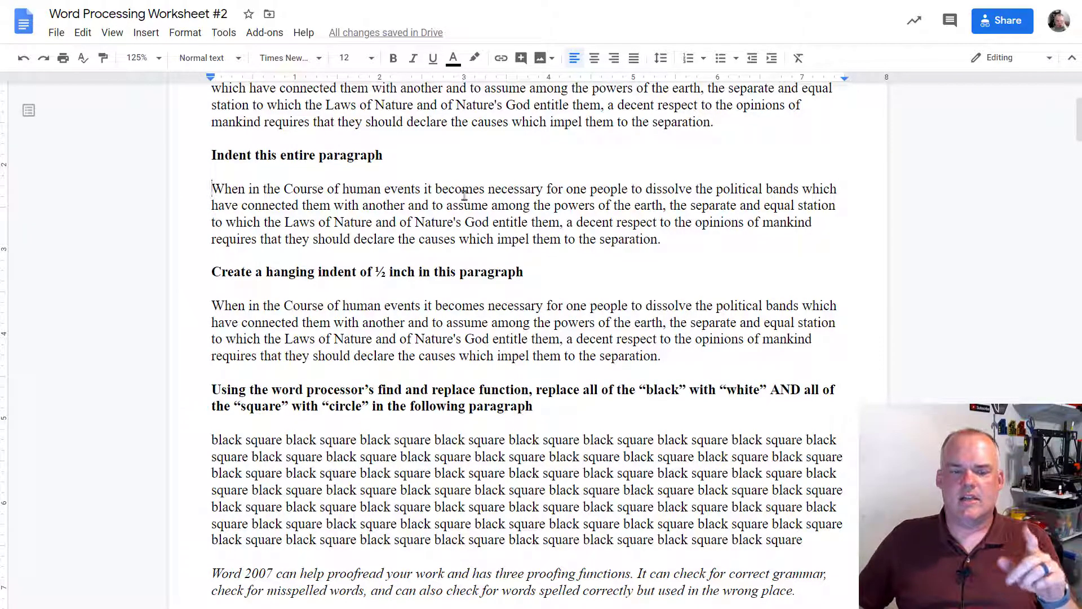
pyautogui.click(773, 59)
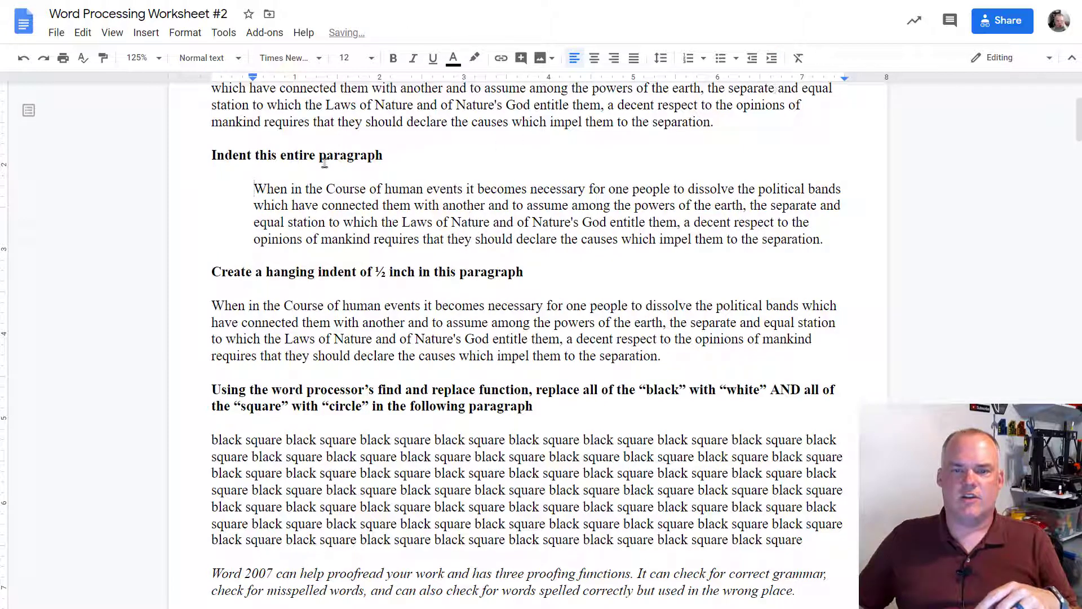
# Increase the whole paragraph's indent by eight more levels, to 4.5 inches.
pyautogui.click(773, 59)
pyautogui.click(773, 58)
pyautogui.click(773, 59)
pyautogui.click(772, 59)
pyautogui.click(773, 58)
pyautogui.click(773, 59)
pyautogui.click(773, 59)
pyautogui.click(773, 58)
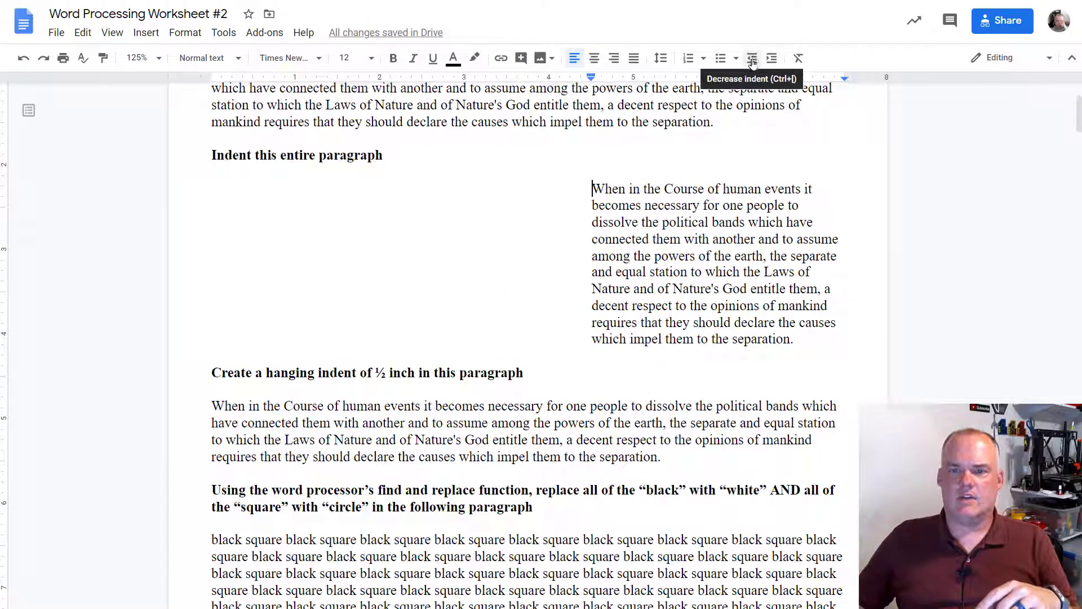
# Decrease the whole paragraph's indent by eight levels, back to 0.5 inch.
pyautogui.click(753, 59)
pyautogui.click(752, 59)
pyautogui.click(753, 59)
pyautogui.click(752, 59)
pyautogui.click(752, 59)
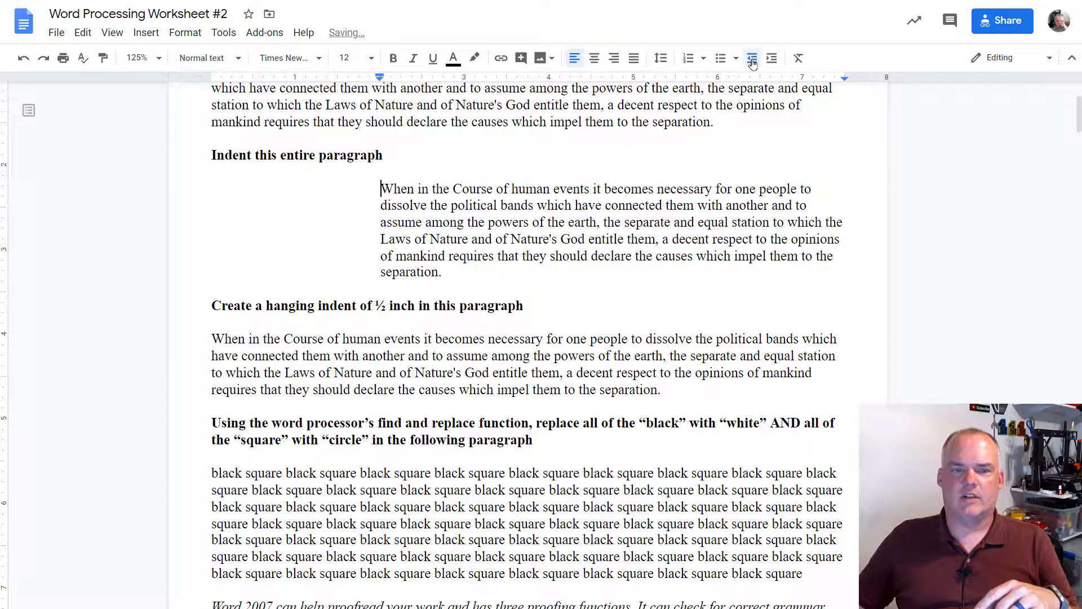
pyautogui.click(752, 59)
pyautogui.click(752, 58)
pyautogui.click(753, 59)
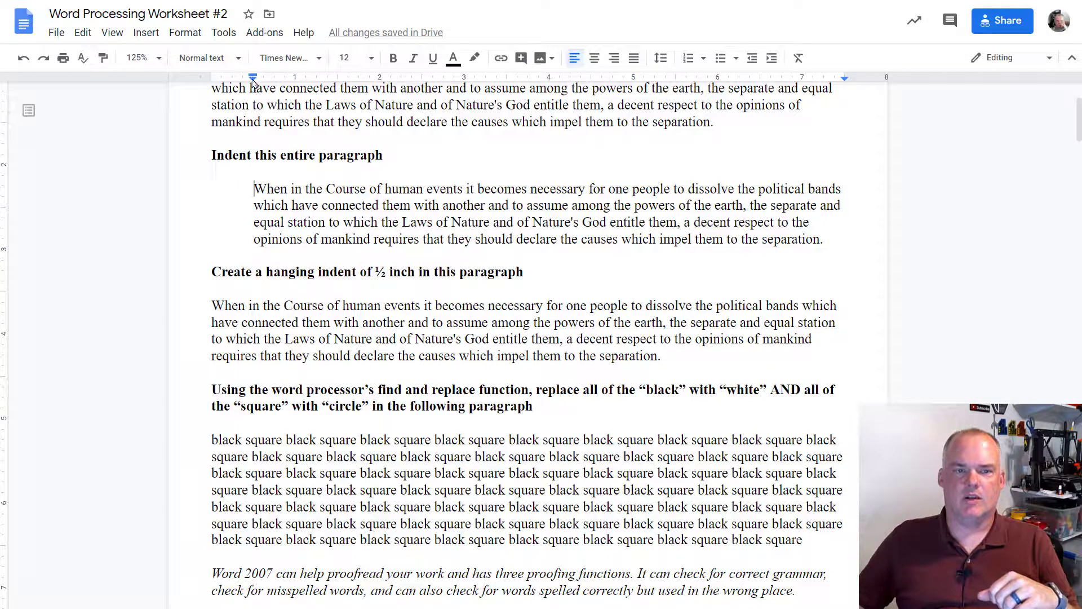
pyautogui.moveTo(253, 81)
pyautogui.mouseDown()
pyautogui.moveTo(380, 84)
pyautogui.moveTo(253, 83)
pyautogui.mouseUp()
# Apply a Hanging special indent of 0.5 inch to the paragraph under "Create a hanging indent of ½ inch in this paragraph".
pyautogui.scroll(-3, 537, 232)
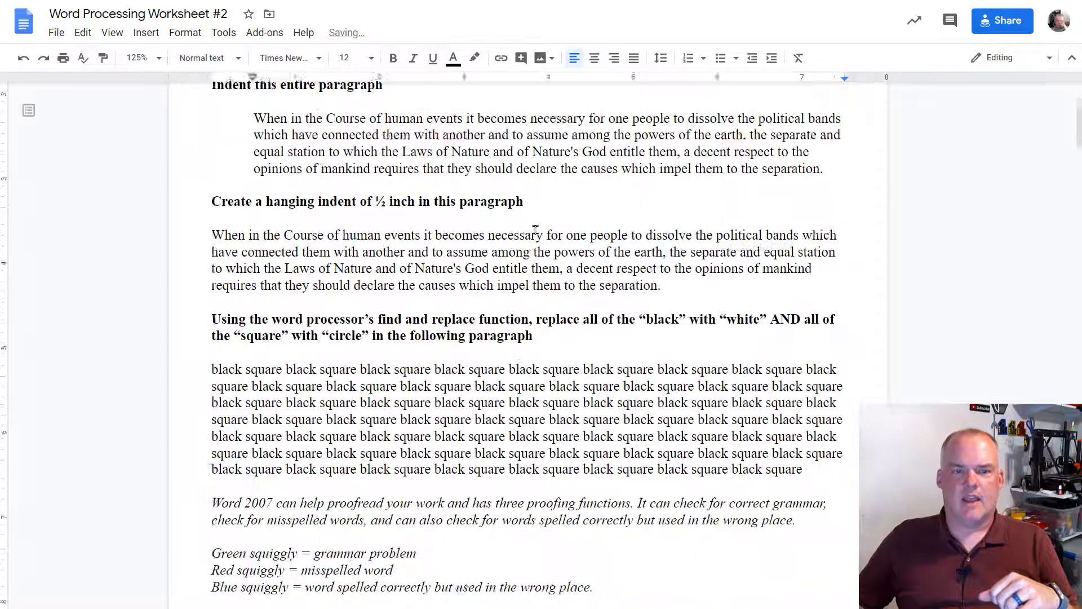
pyautogui.click(226, 165)
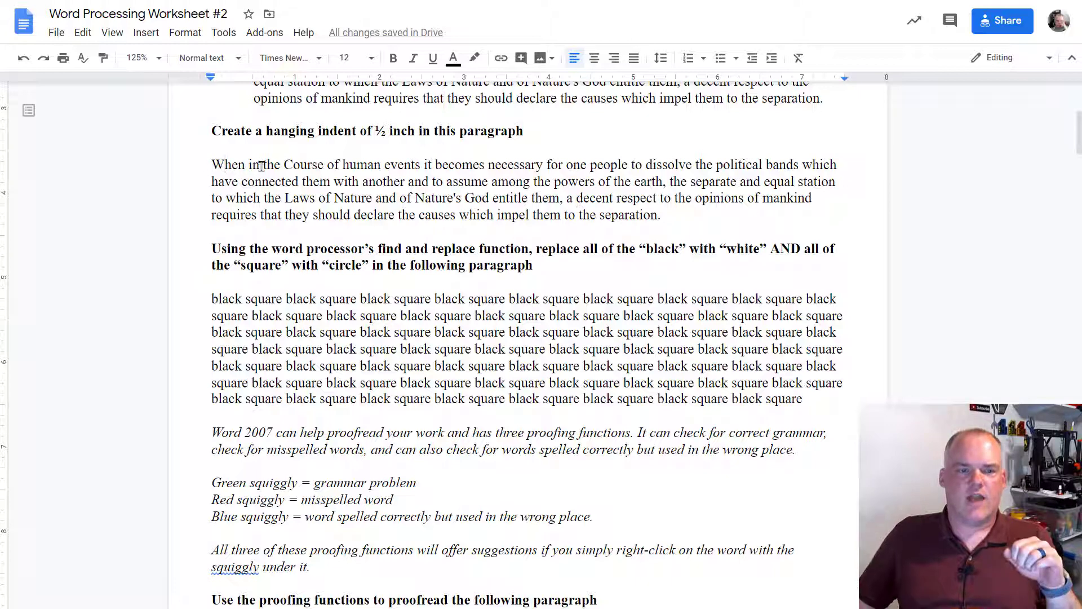
pyautogui.click(210, 167)
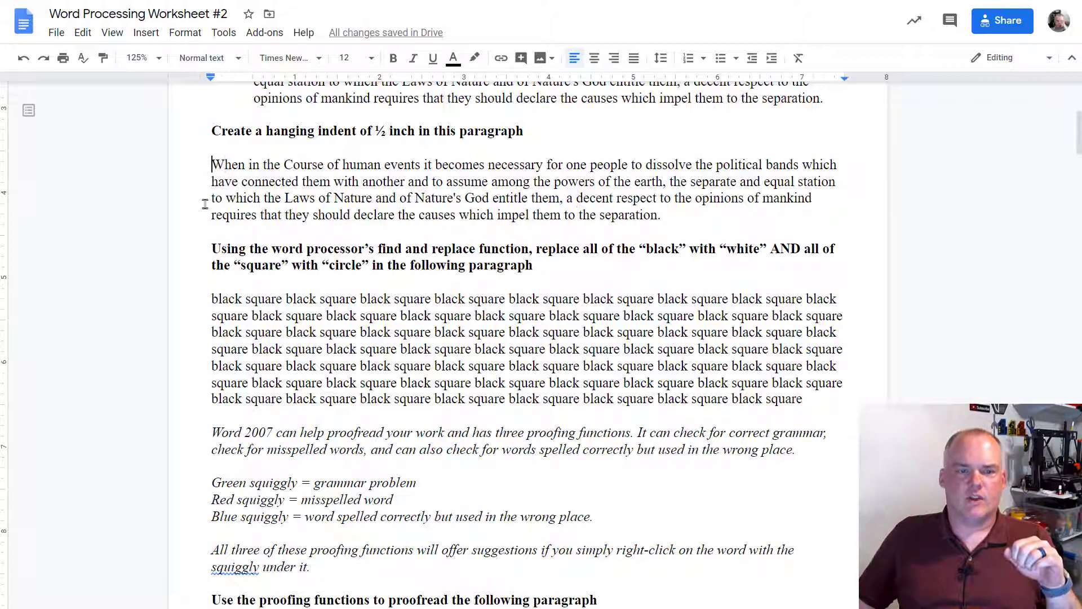
pyautogui.click(185, 32)
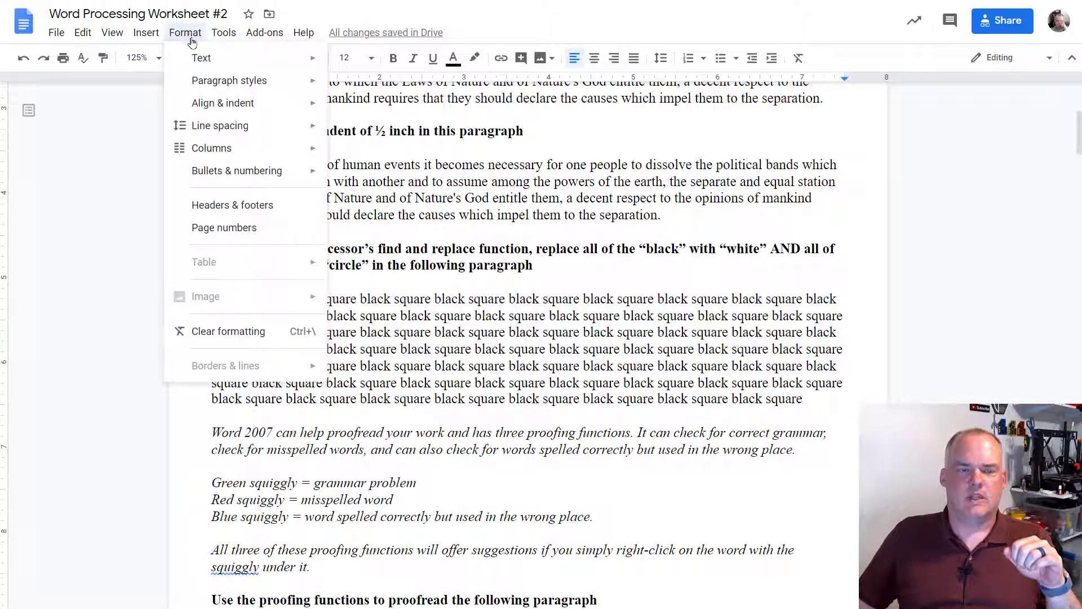
pyautogui.moveTo(231, 100)
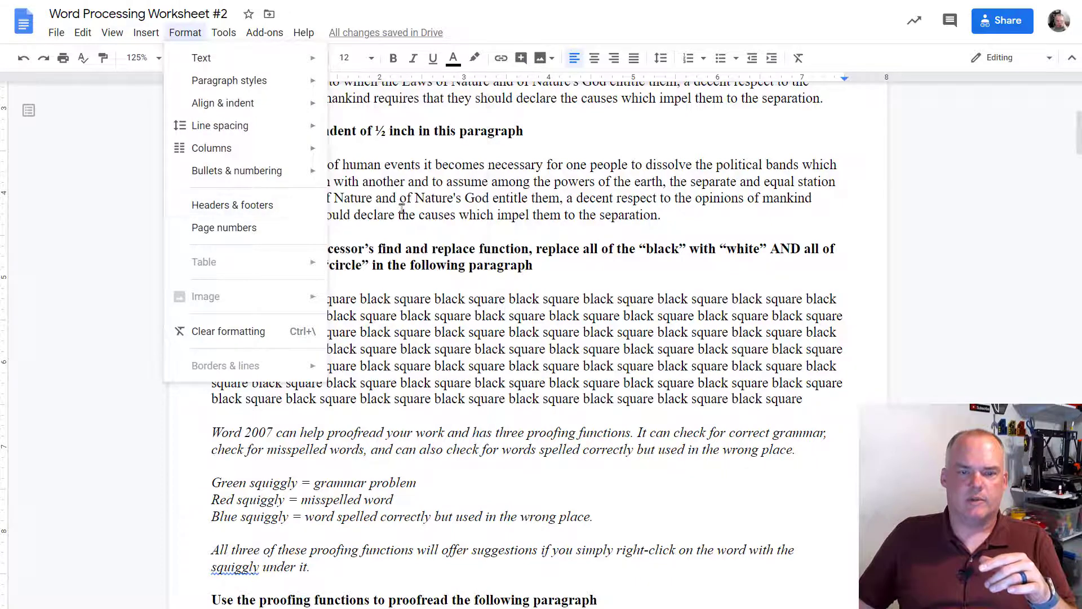
pyautogui.moveTo(236, 125)
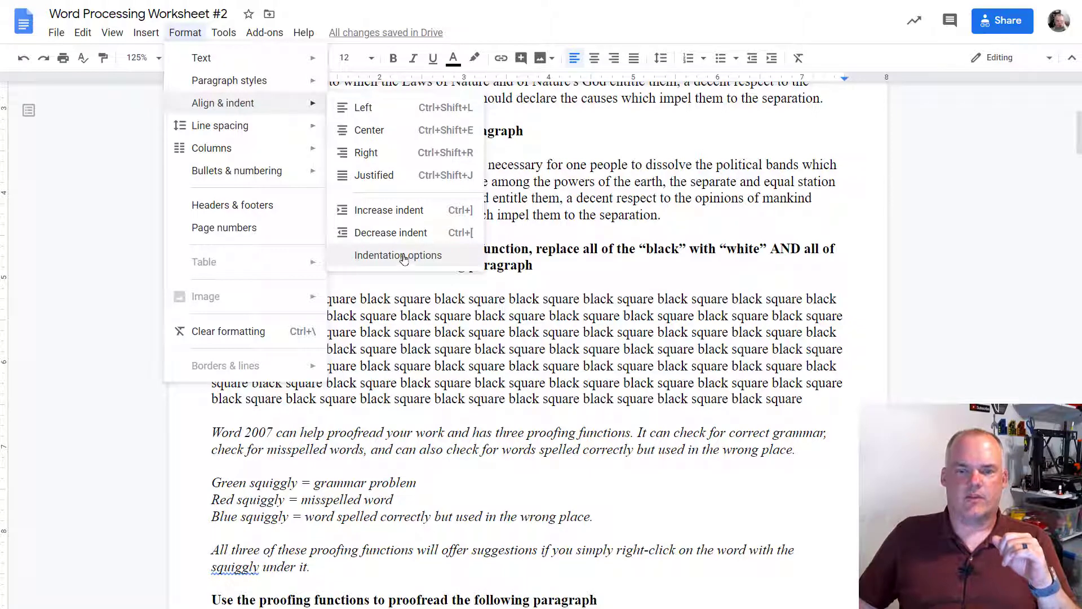
pyautogui.click(404, 257)
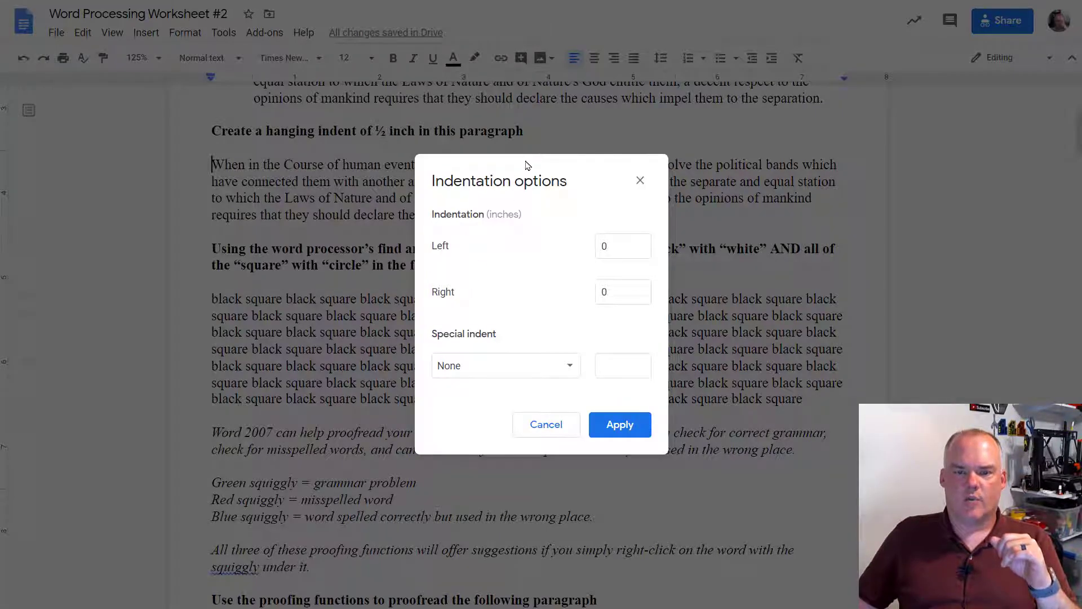
pyautogui.moveTo(528, 165); pyautogui.dragTo(508, 113)
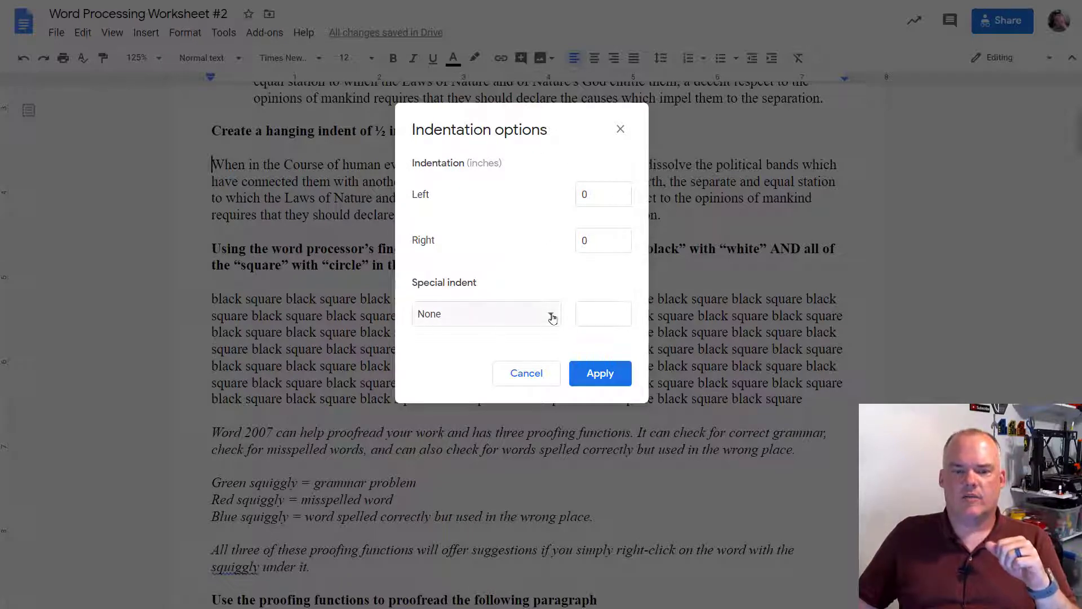
pyautogui.click(546, 314)
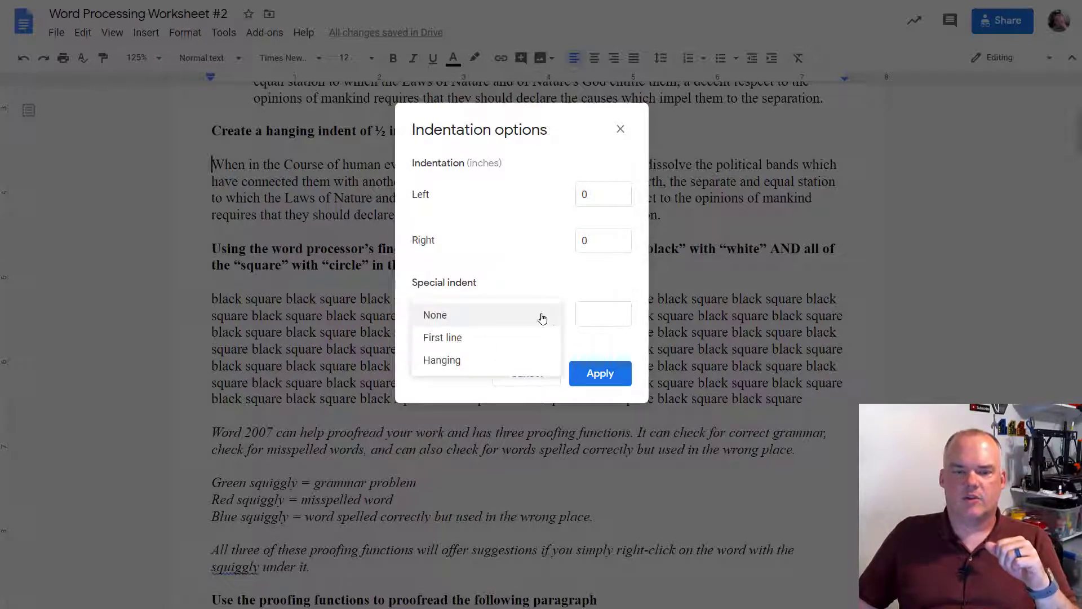
pyautogui.click(442, 360)
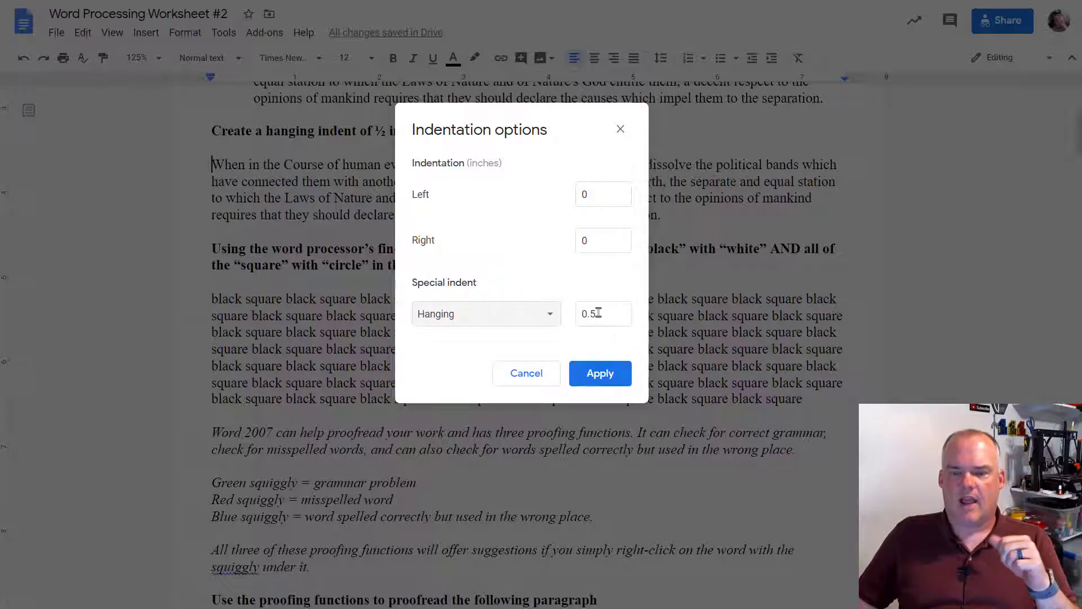
pyautogui.click(599, 374)
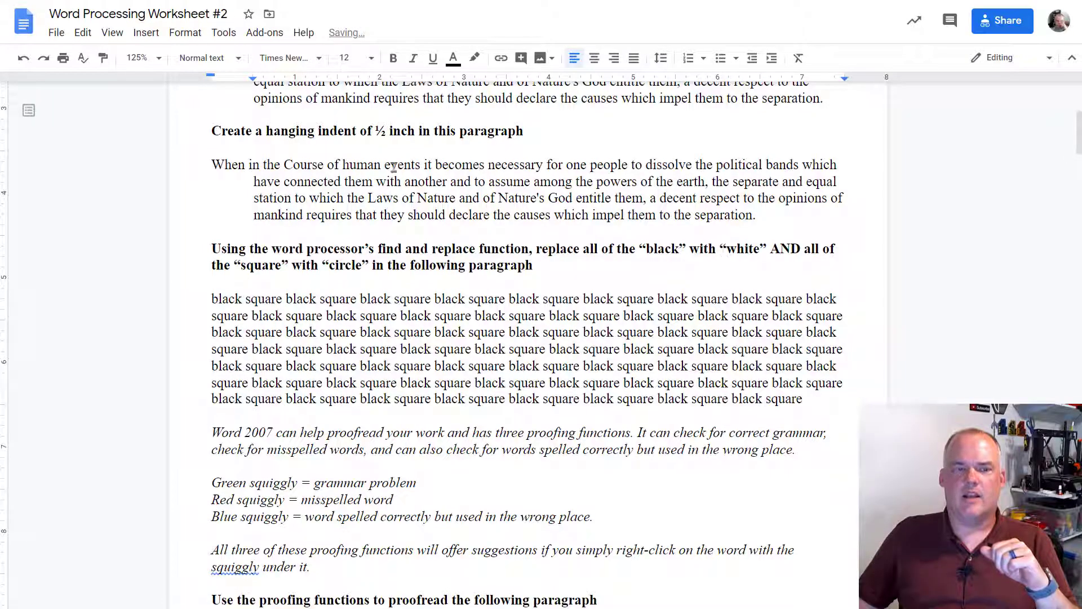
# Select the entire "black square" paragraph and open Find and replace, moving the dialog up out of the way.
pyautogui.scroll(2, 236, 223)
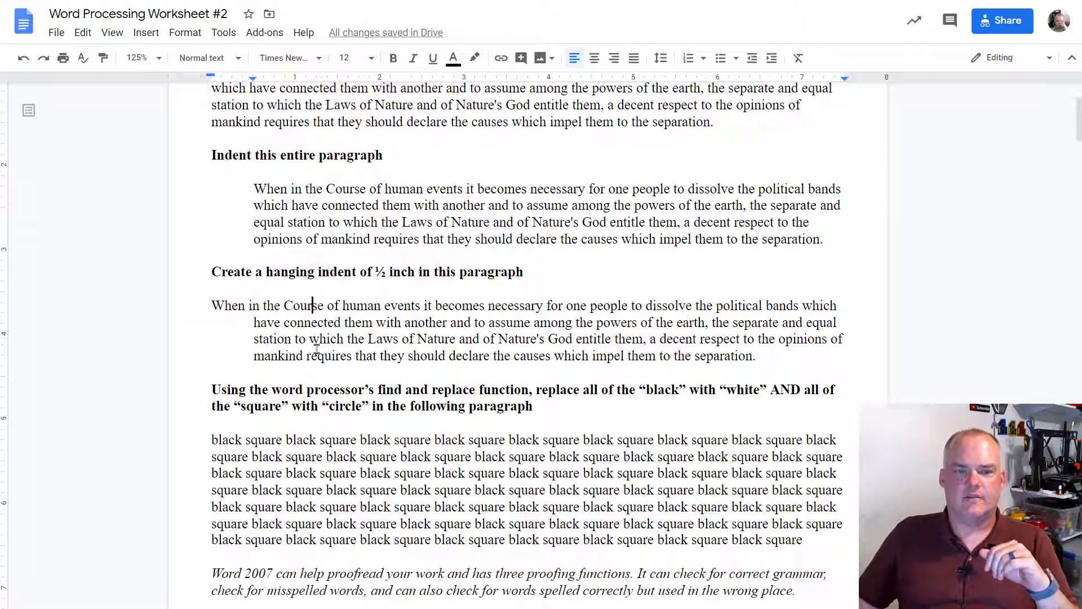
pyautogui.scroll(3, 317, 350)
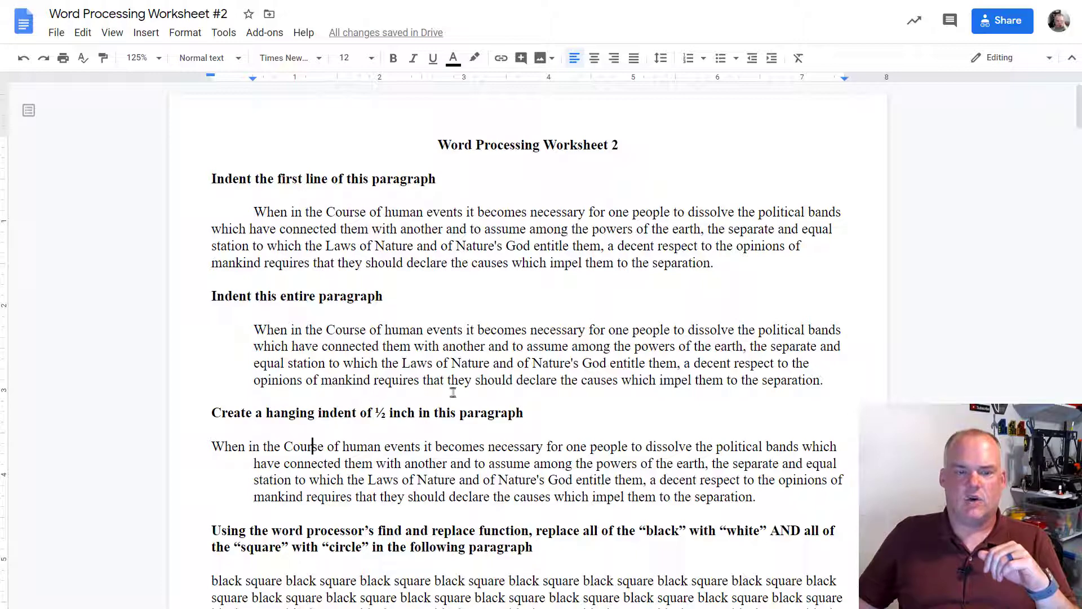
pyautogui.scroll(-5, 451, 372)
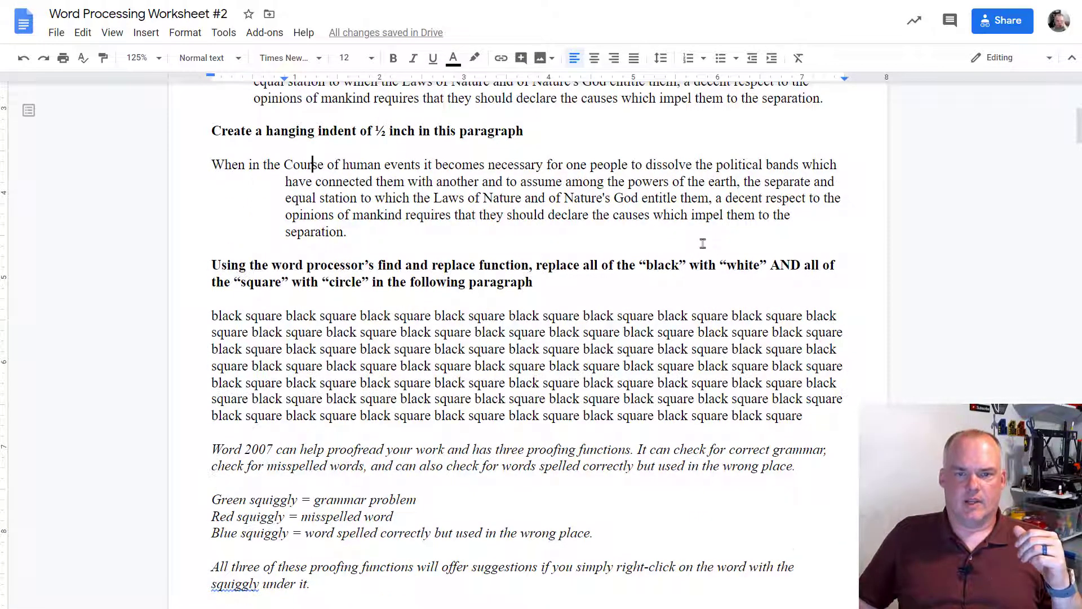
pyautogui.scroll(-3, 679, 257)
pyautogui.scroll(1, 679, 257)
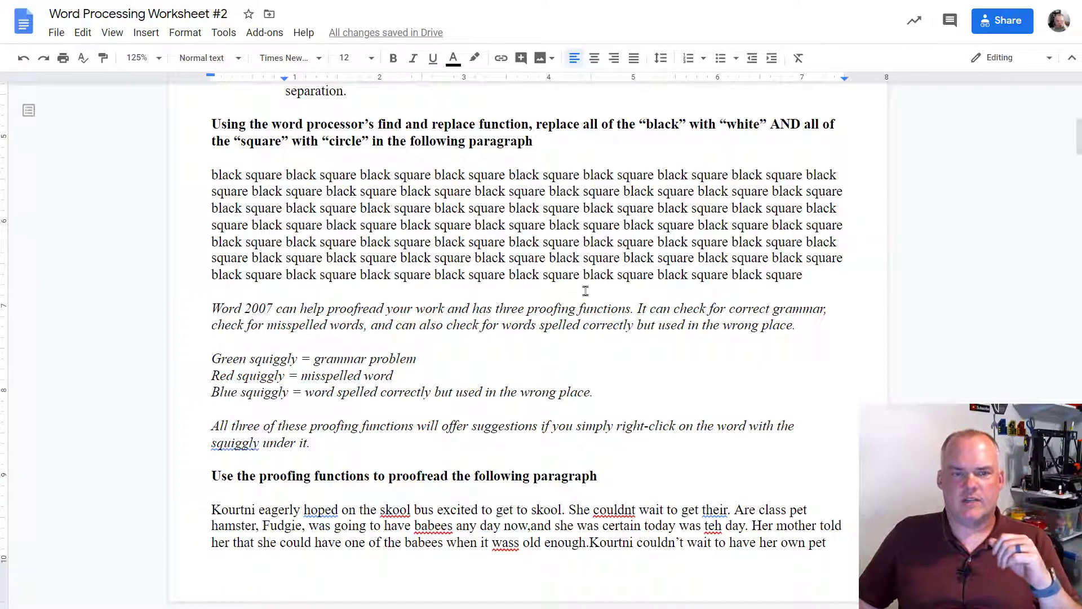
pyautogui.click(212, 174)
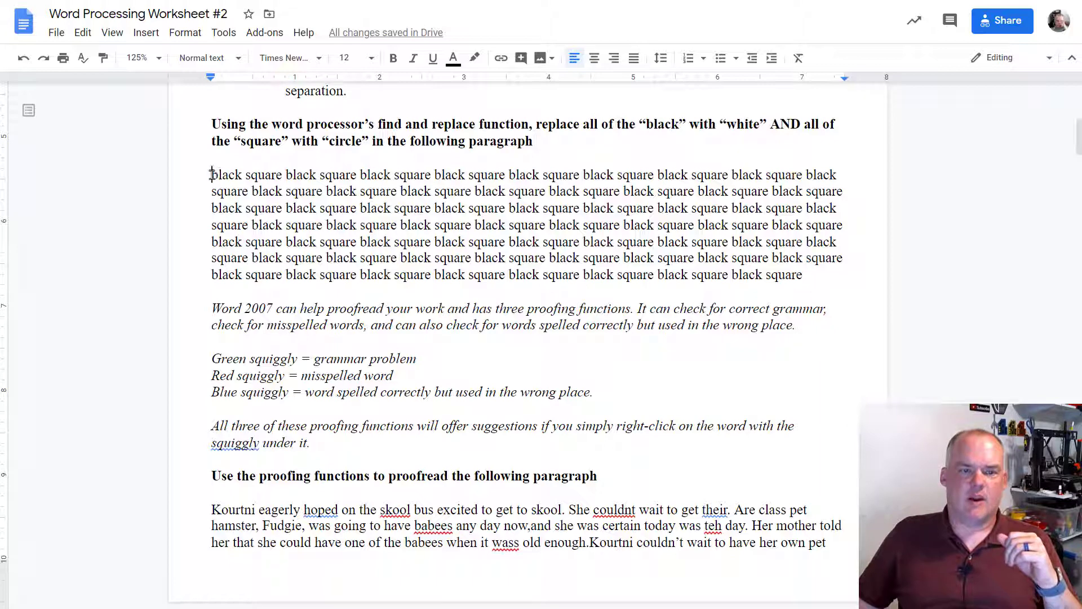
pyautogui.moveTo(211, 173); pyautogui.dragTo(805, 274)
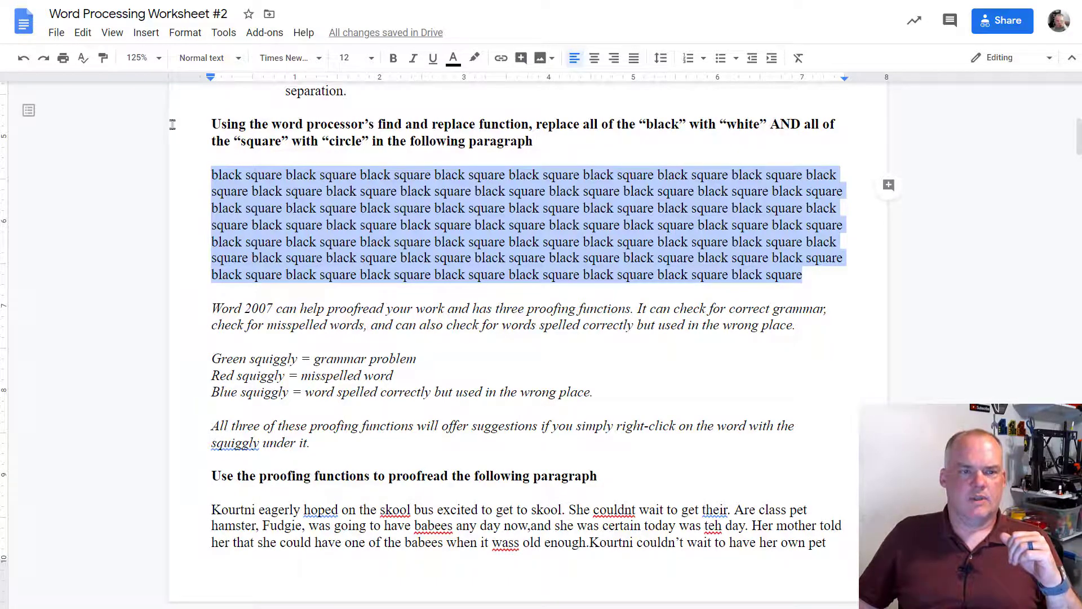
pyautogui.click(83, 33)
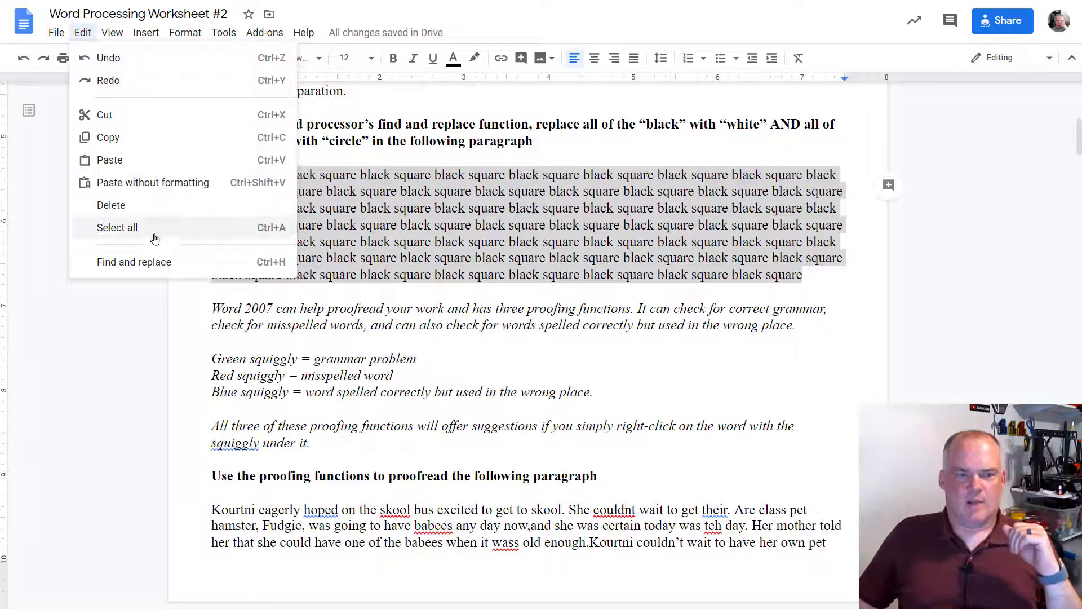
pyautogui.click(149, 265)
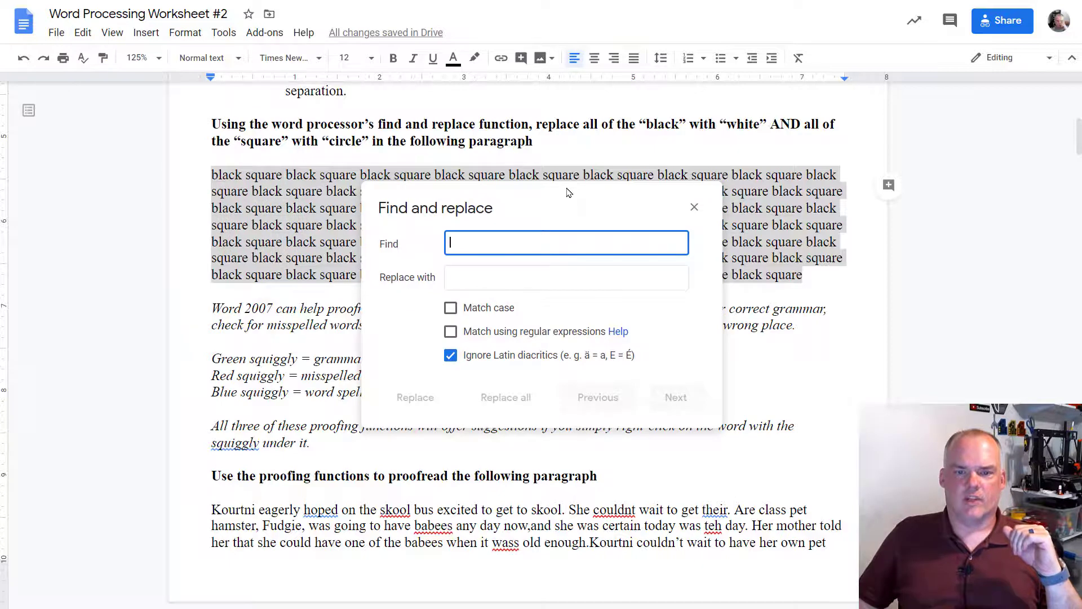
pyautogui.moveTo(568, 193); pyautogui.dragTo(552, 117)
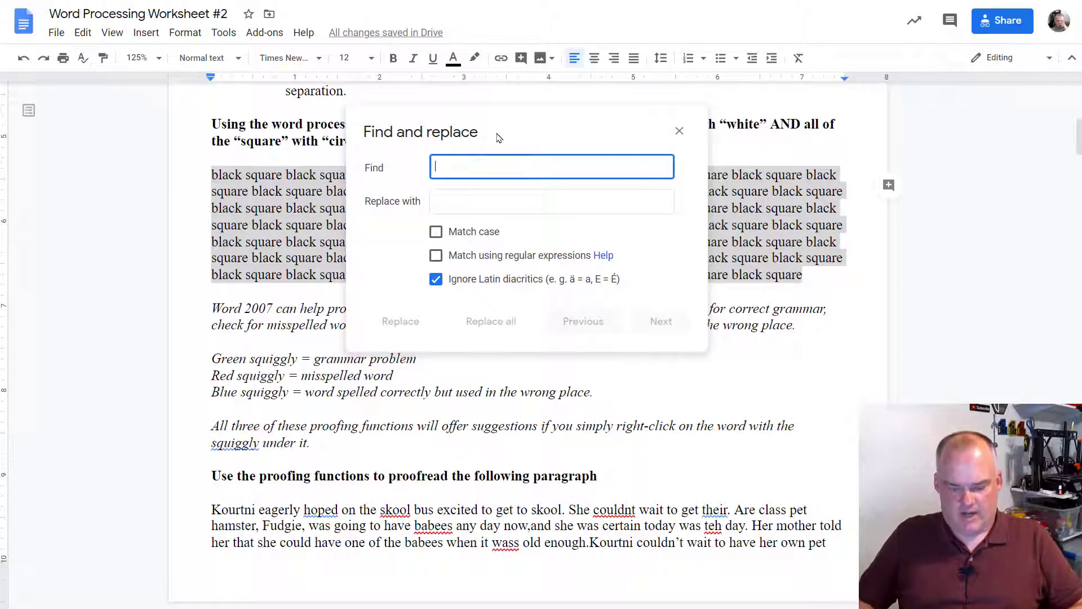
# Set the search text to "black square" and the replacement text to "white circle".
pyautogui.write('black')
pyautogui.write('sw')
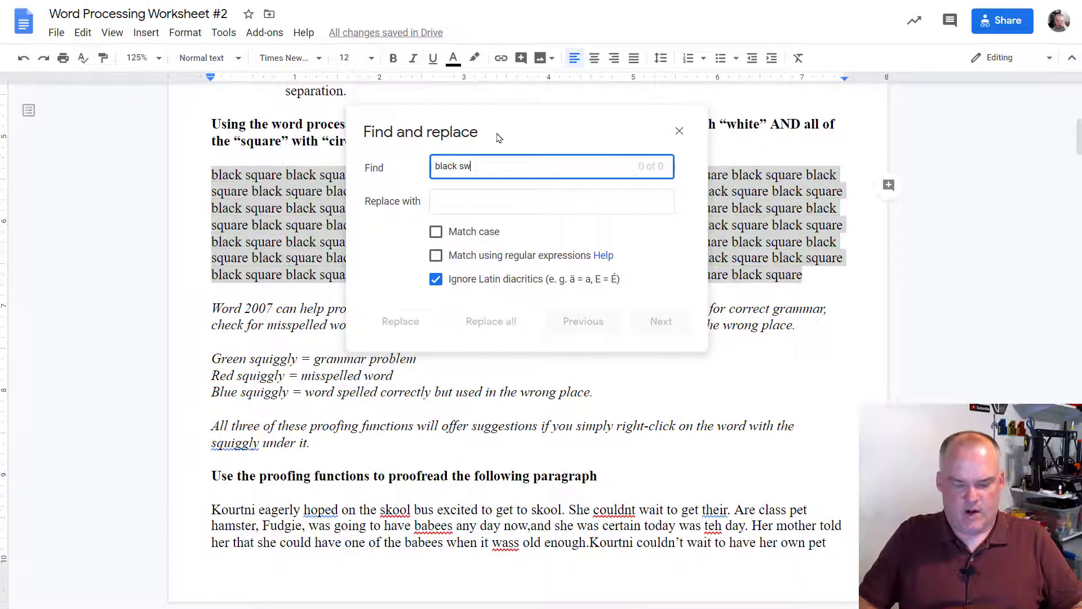
pyautogui.press('BackSpace')
pyautogui.write('quare')
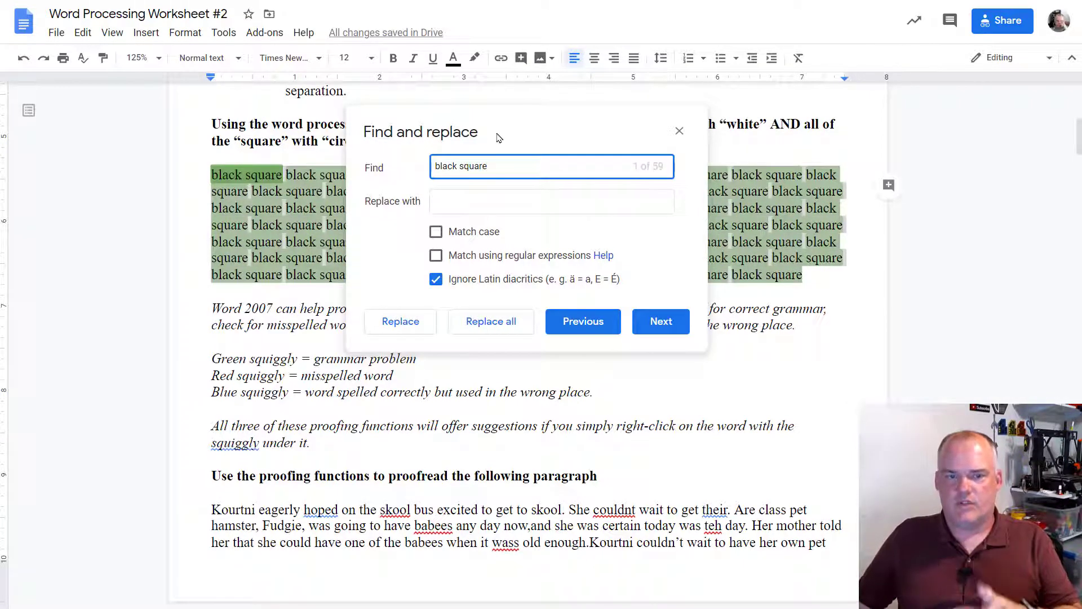
pyautogui.click(488, 207)
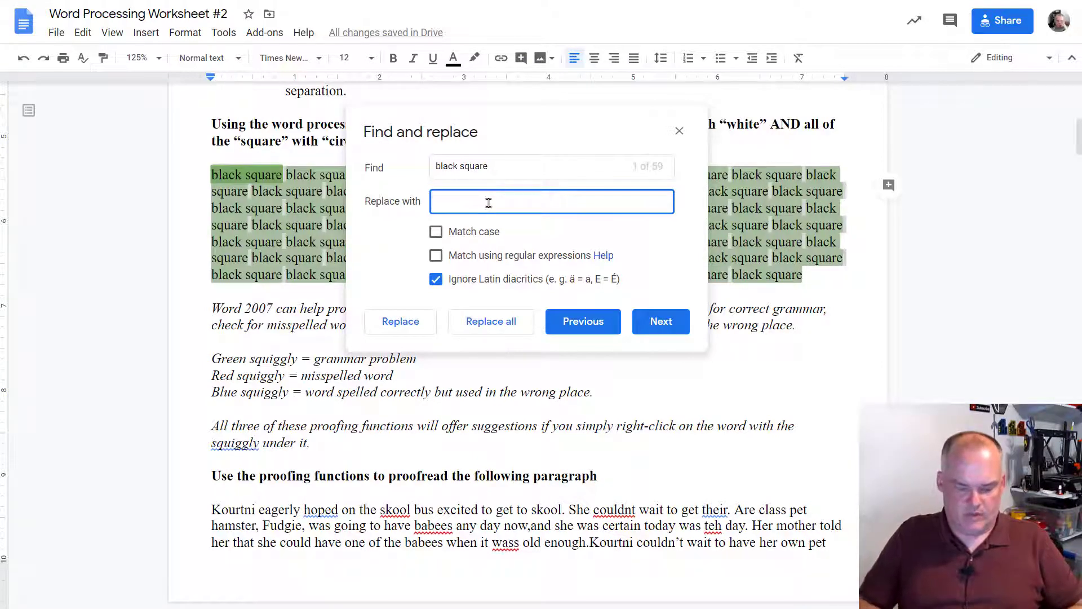
pyautogui.write('white circle')
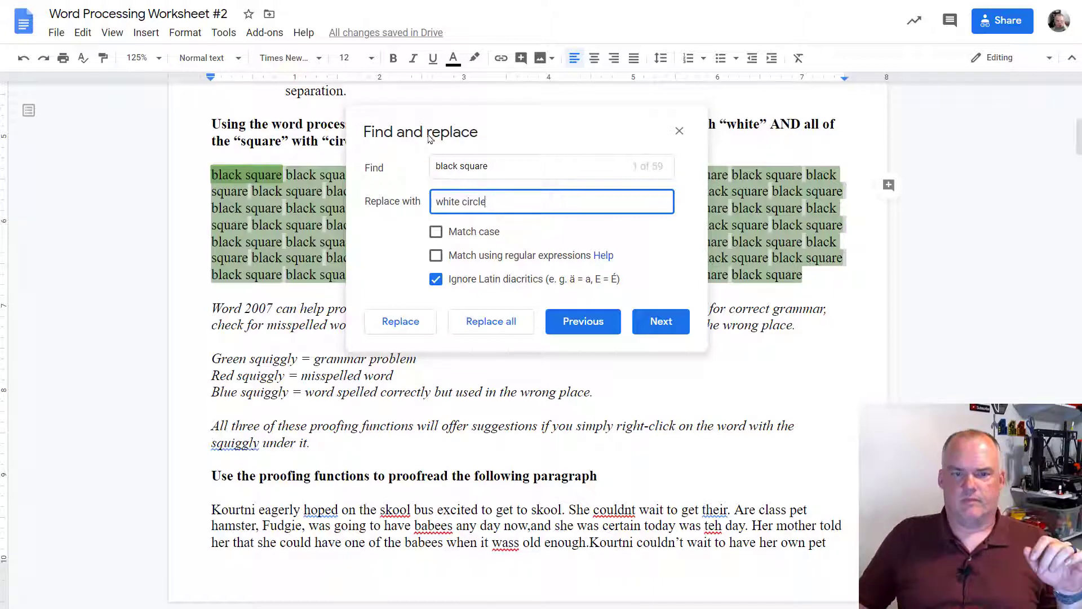
# Replace all occurrences of "black square" with "white circle" and close Find and replace.
pyautogui.moveTo(504, 151); pyautogui.dragTo(468, 307)
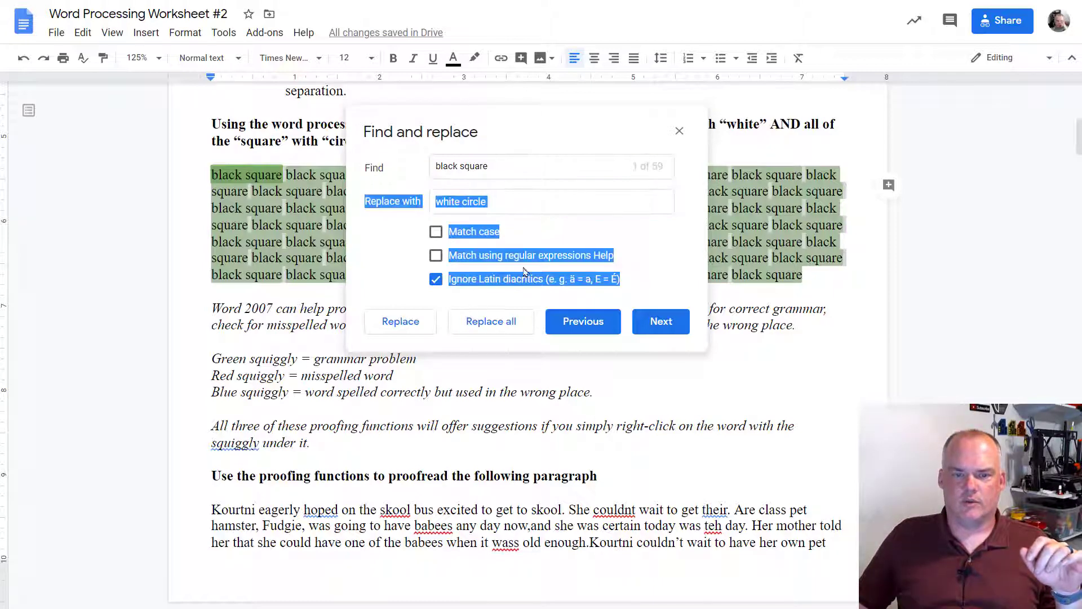
pyautogui.click(627, 113)
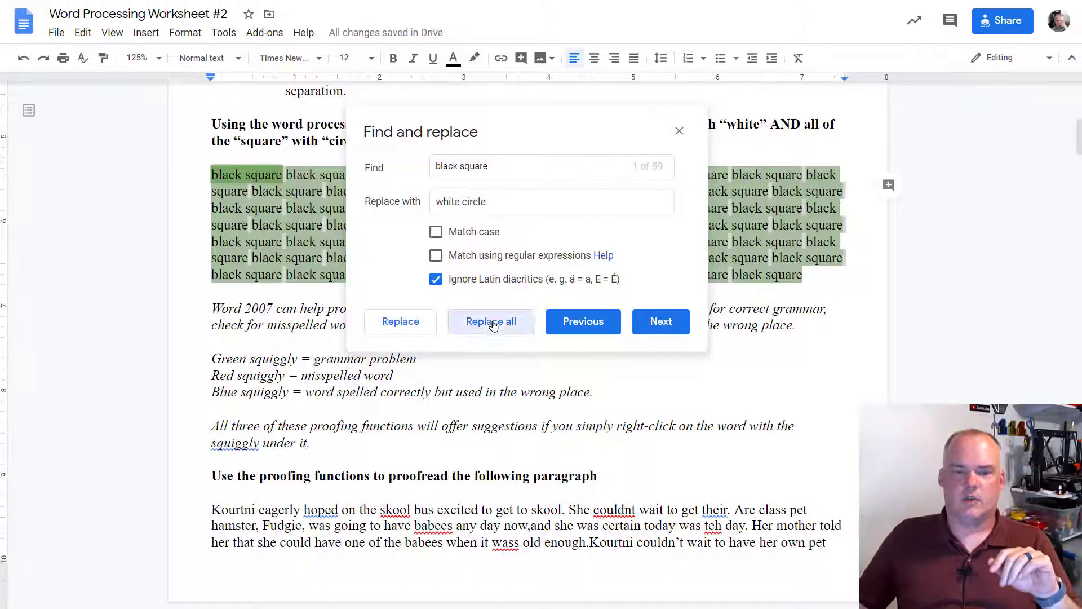
pyautogui.click(491, 322)
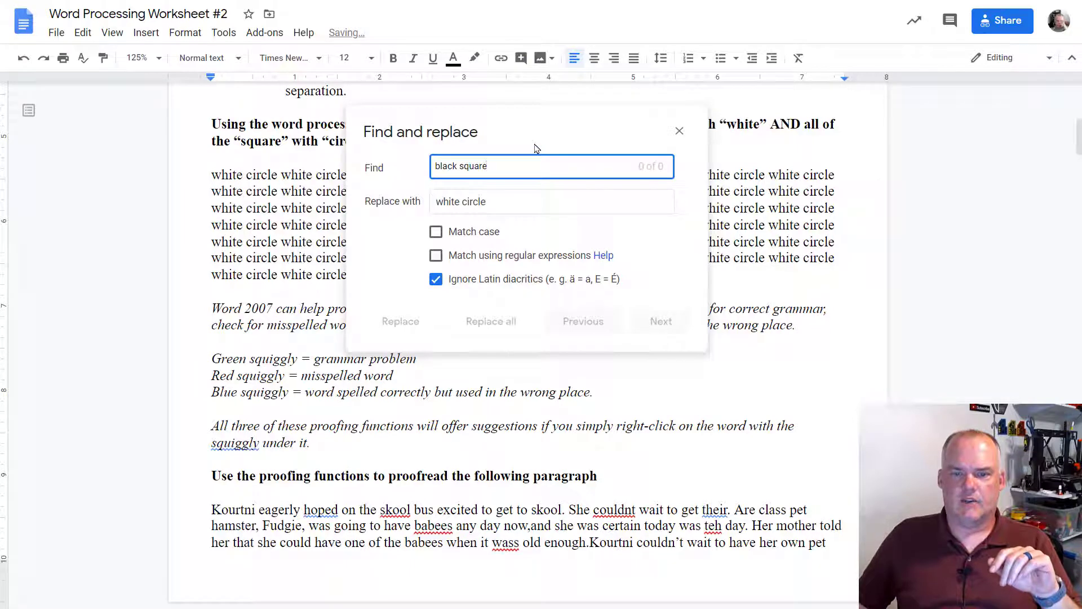
pyautogui.click(679, 133)
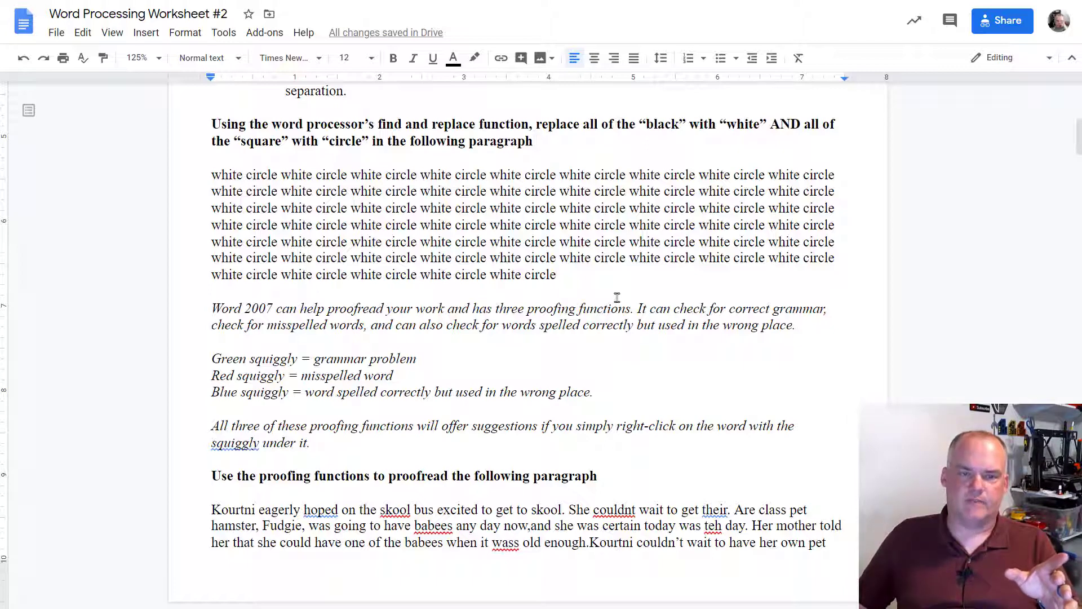
pyautogui.scroll(-2, 617, 297)
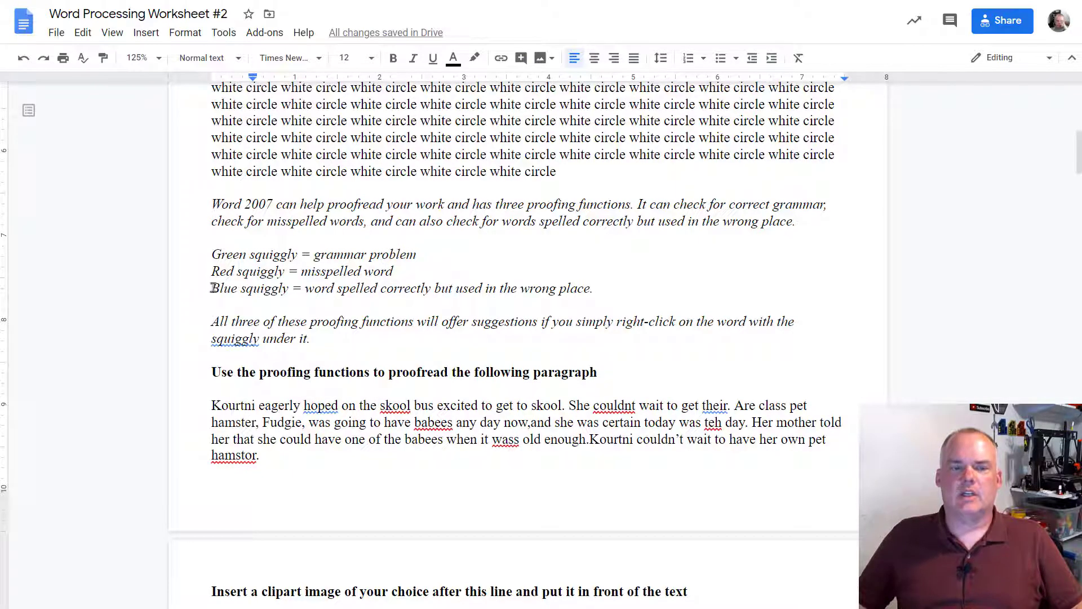
pyautogui.click(214, 254)
pyautogui.moveTo(215, 254); pyautogui.dragTo(418, 255)
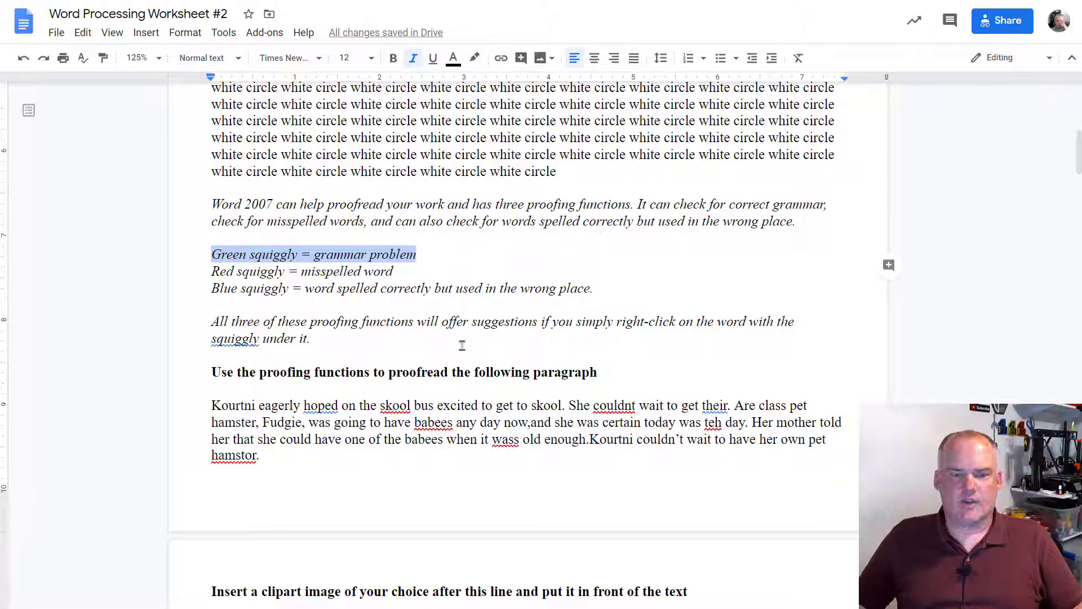
pyautogui.click(451, 404)
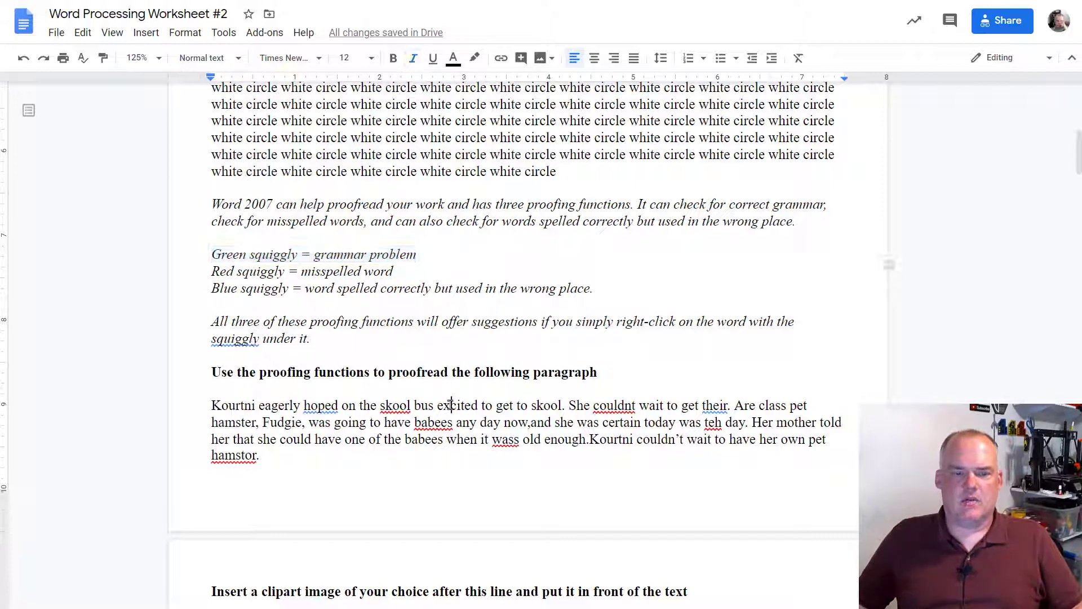
# Correct "skool" before "bus", "couldnt" and the first "babees" with the spelling suggestions "school", "couldn't" and "babies".
pyautogui.rightClick(393, 404)
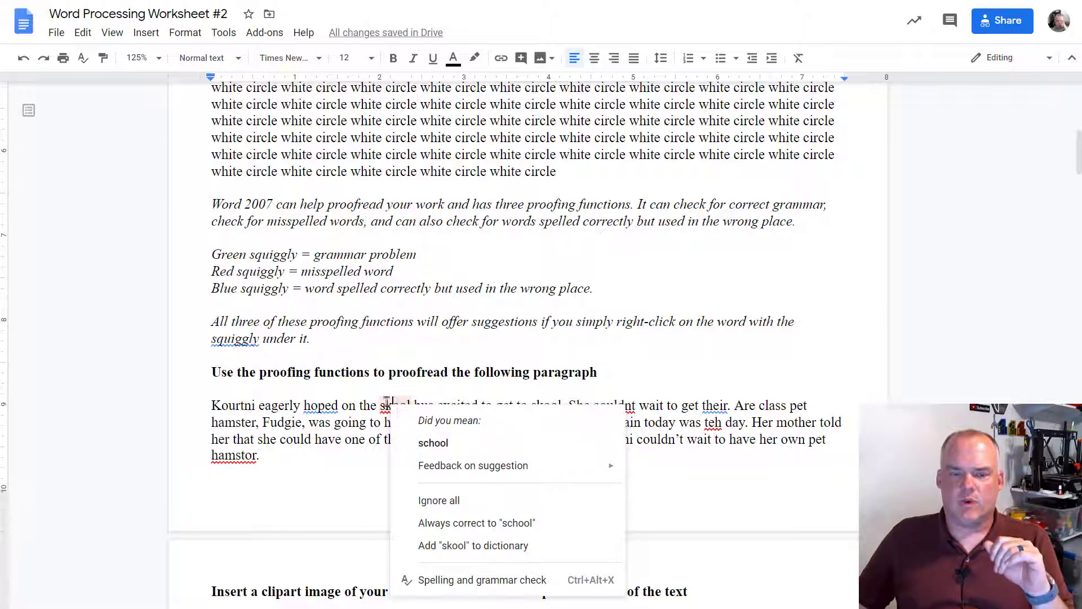
pyautogui.click(443, 443)
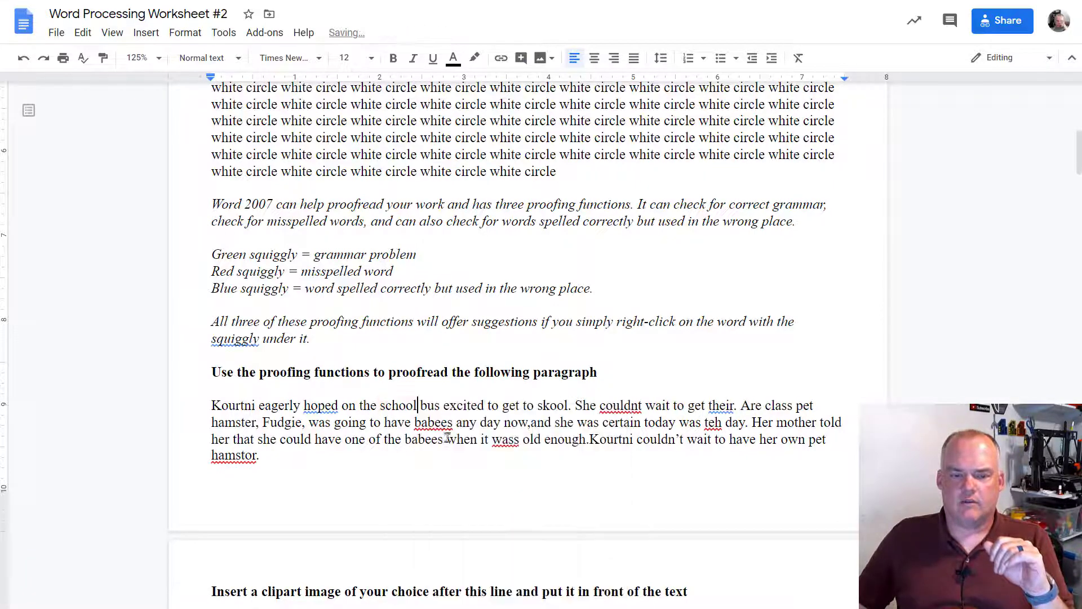
pyautogui.rightClick(613, 408)
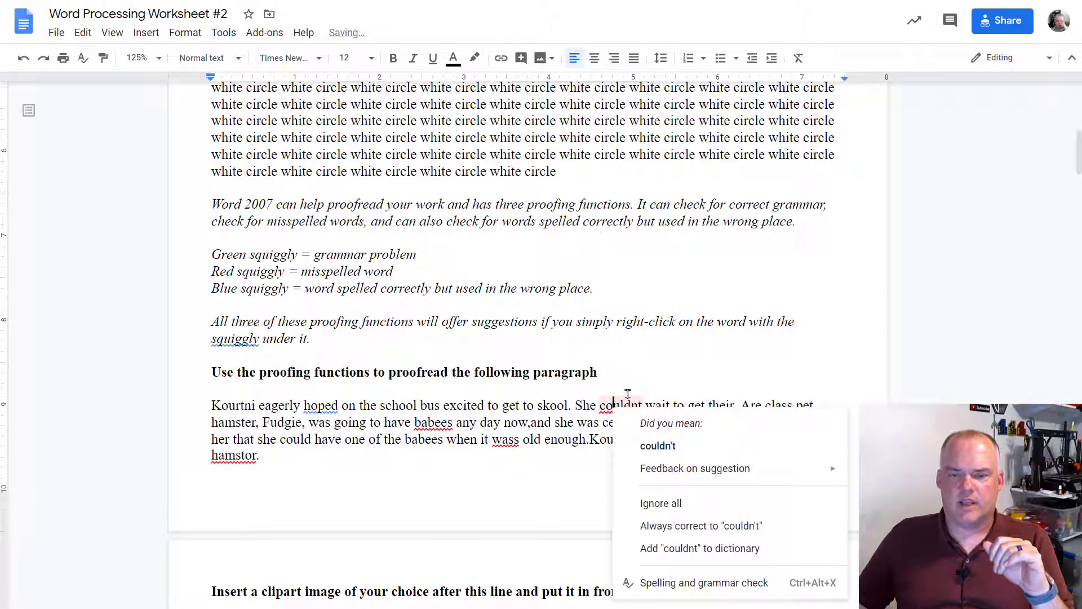
pyautogui.click(661, 447)
pyautogui.rightClick(440, 424)
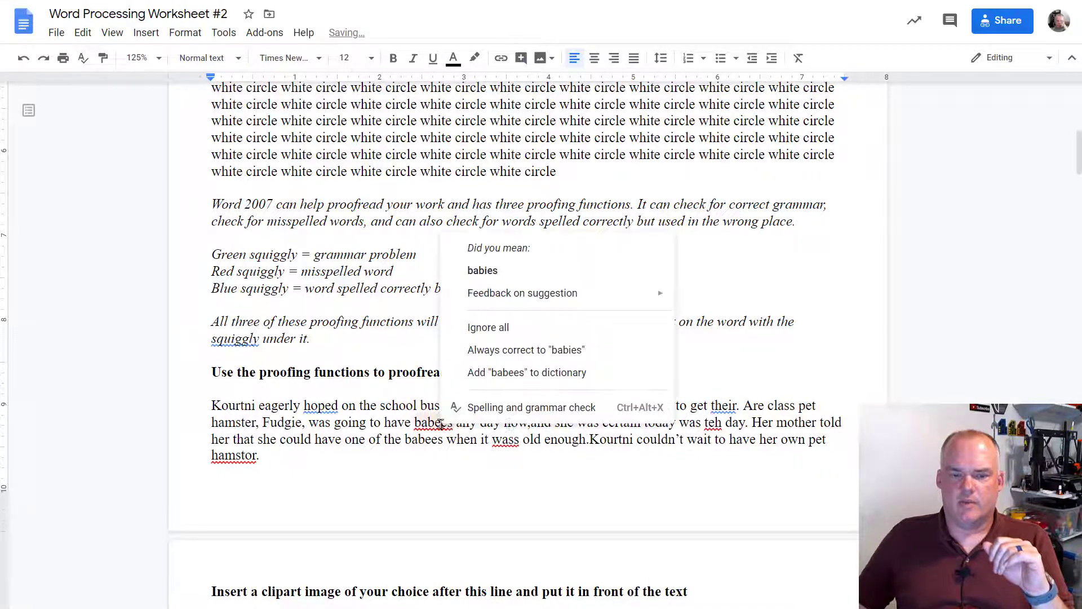
pyautogui.click(482, 271)
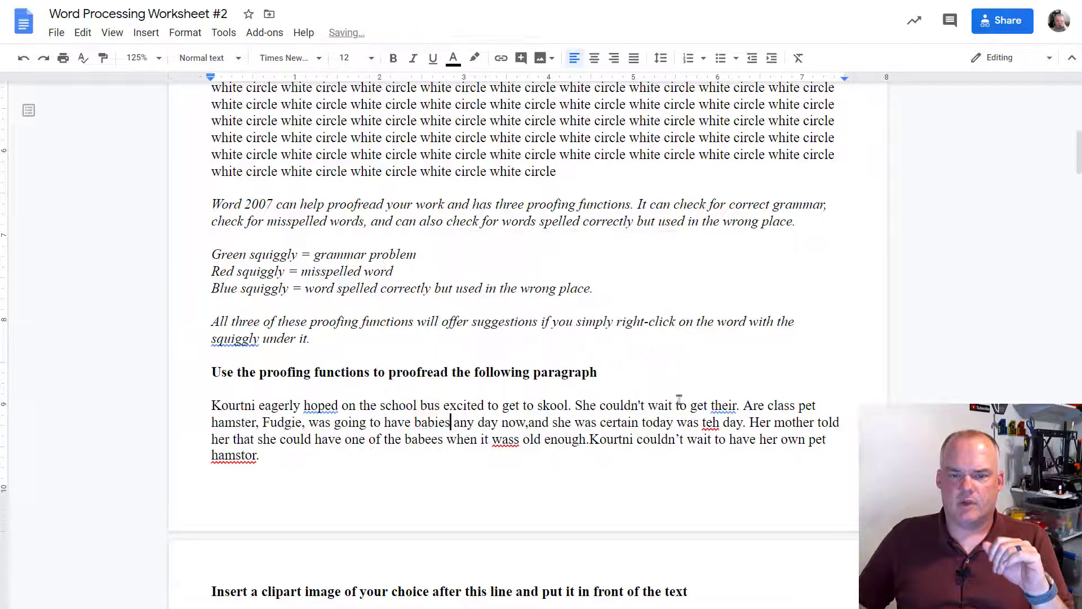
# Correct "teh", "wass" and "hamstor" with the spelling suggestions "the", "was" and "hamster".
pyautogui.rightClick(722, 427)
pyautogui.click(766, 272)
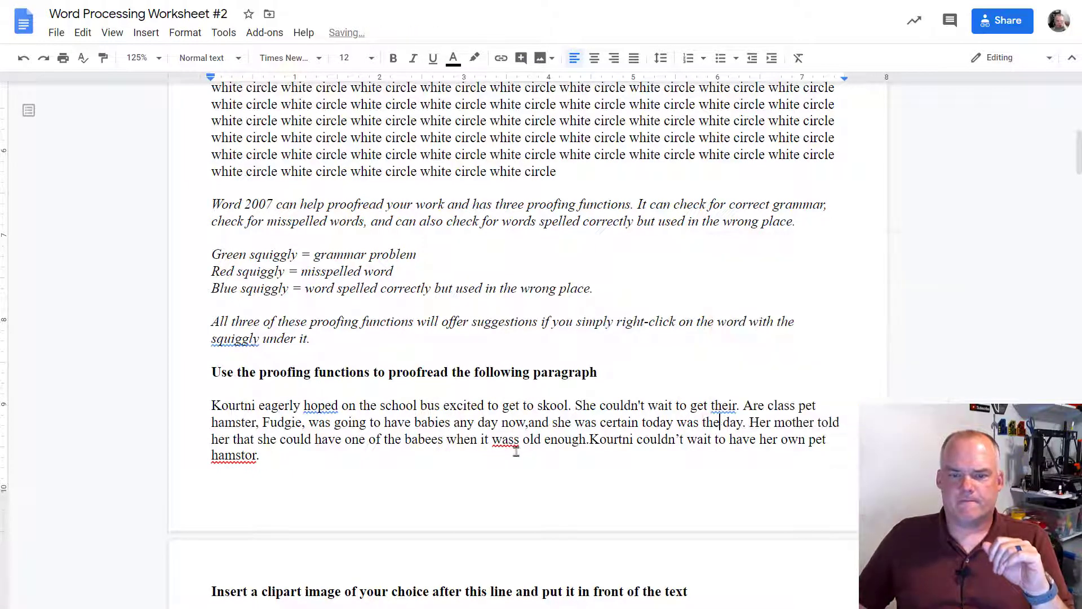
pyautogui.rightClick(507, 442)
pyautogui.click(546, 288)
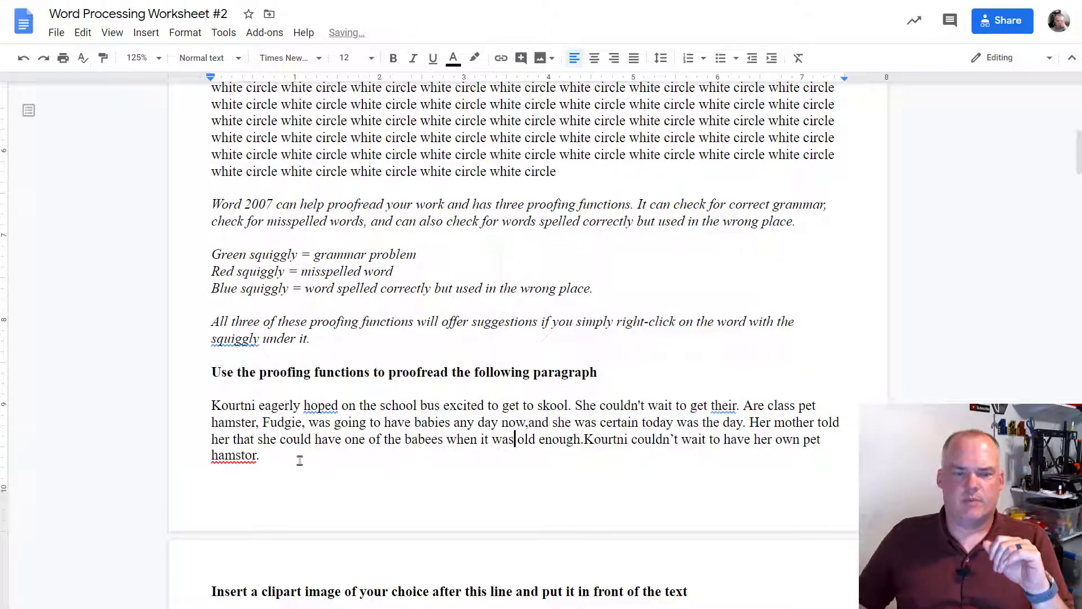
pyautogui.rightClick(226, 455)
pyautogui.click(287, 303)
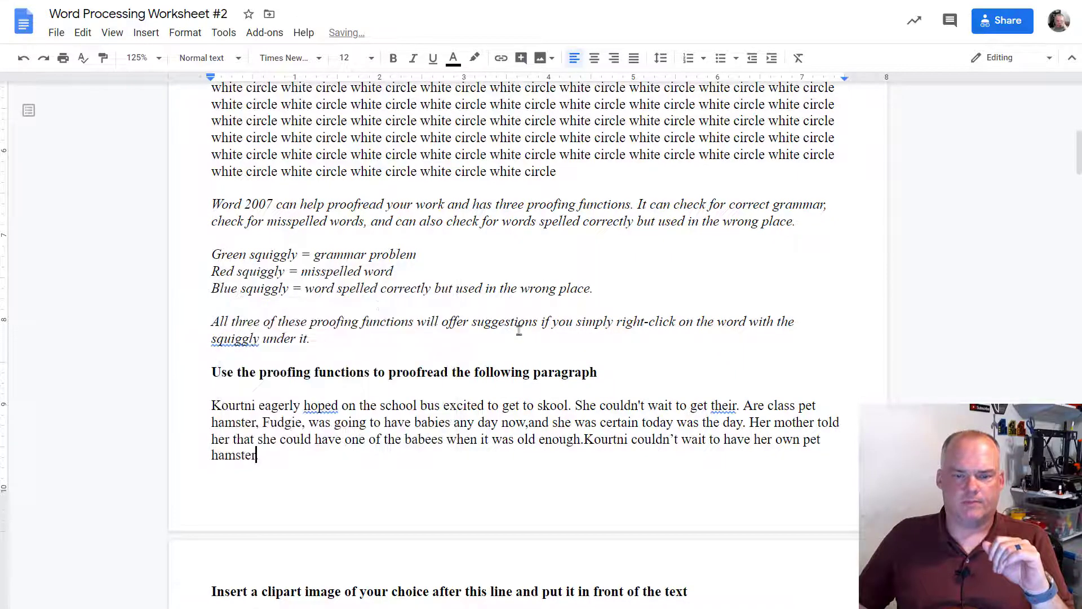
# Add the missing space after "now," and accept the grammar suggestions "hopped" for "hoped" and "there" for "their".
pyautogui.click(529, 423)
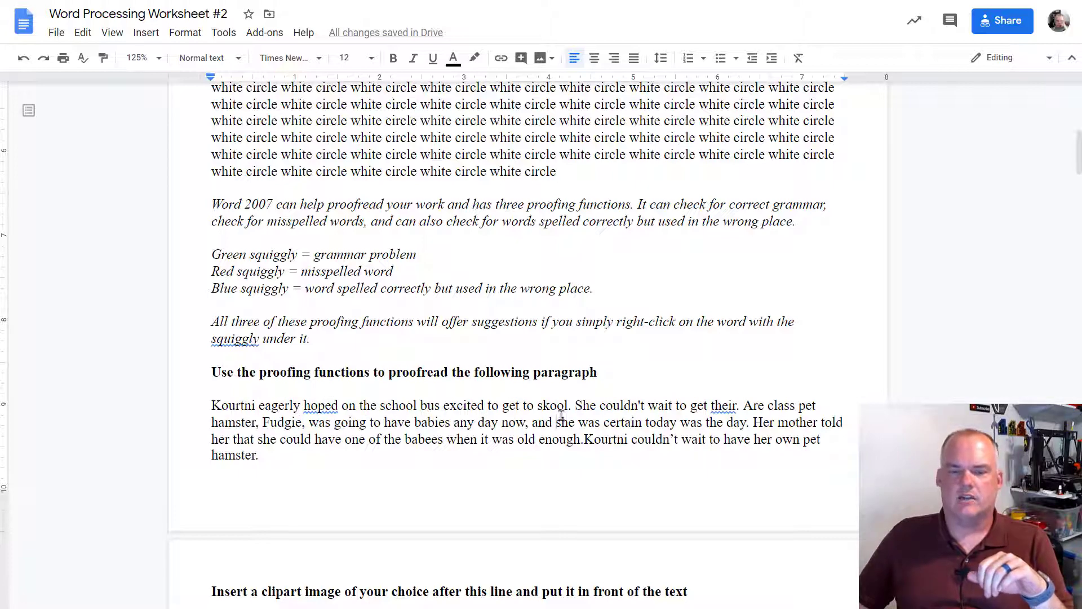
pyautogui.rightClick(319, 406)
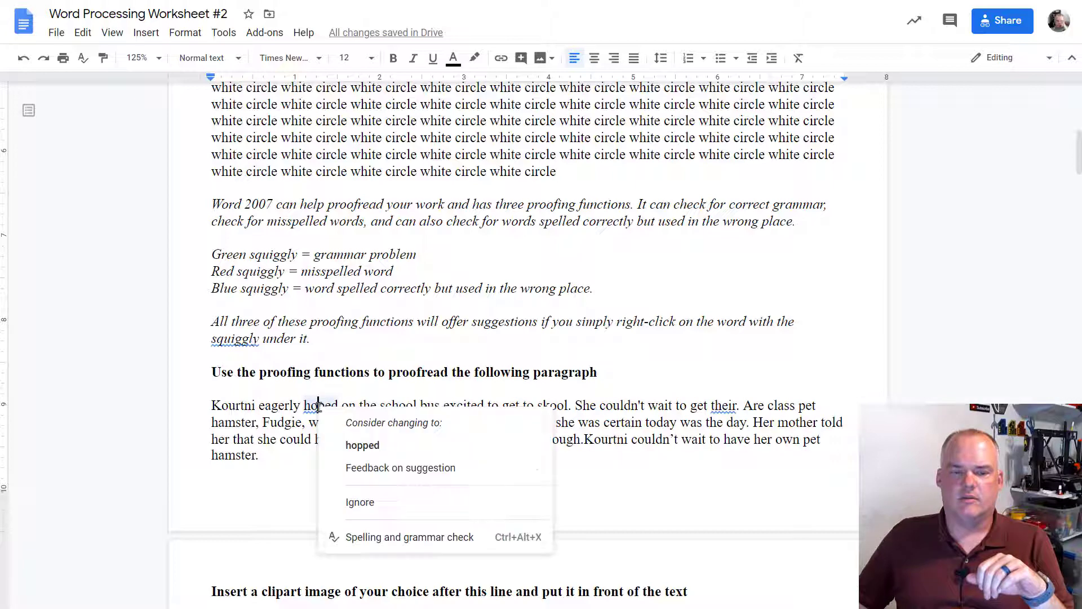
pyautogui.click(362, 445)
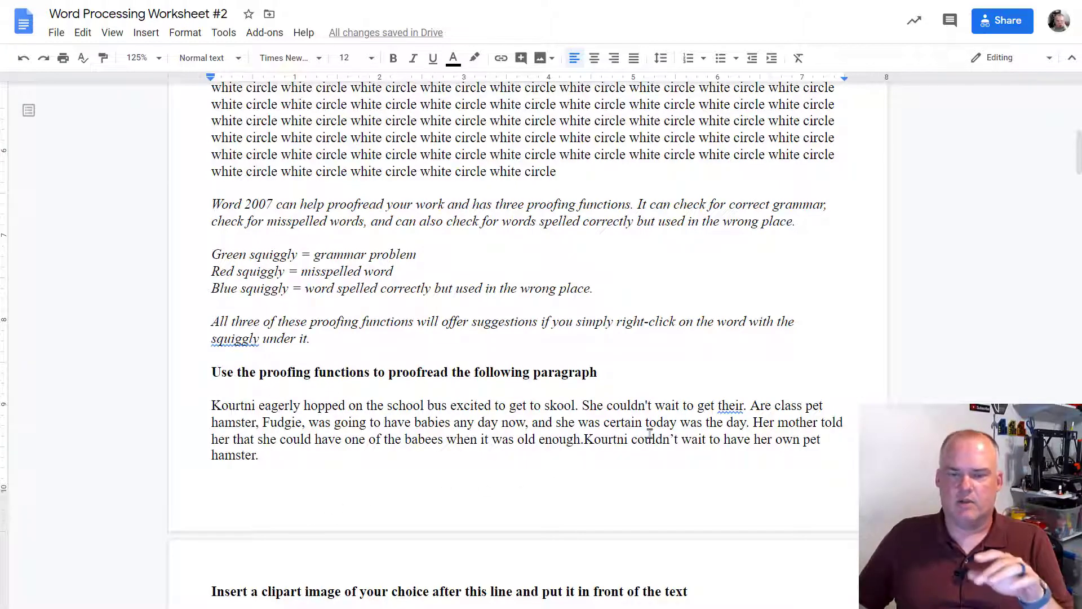
pyautogui.rightClick(727, 405)
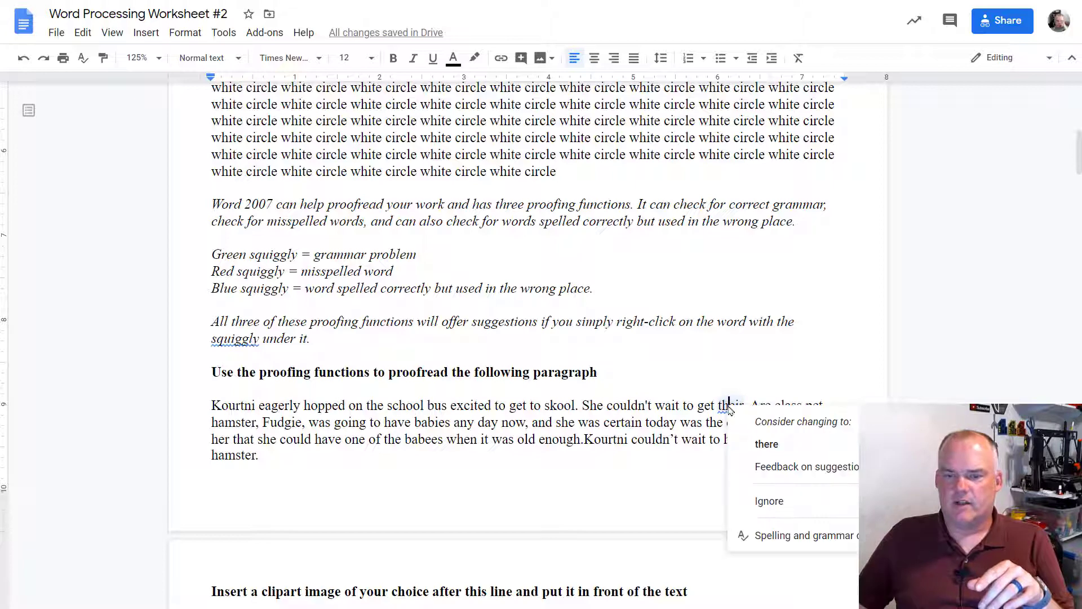
pyautogui.click(771, 445)
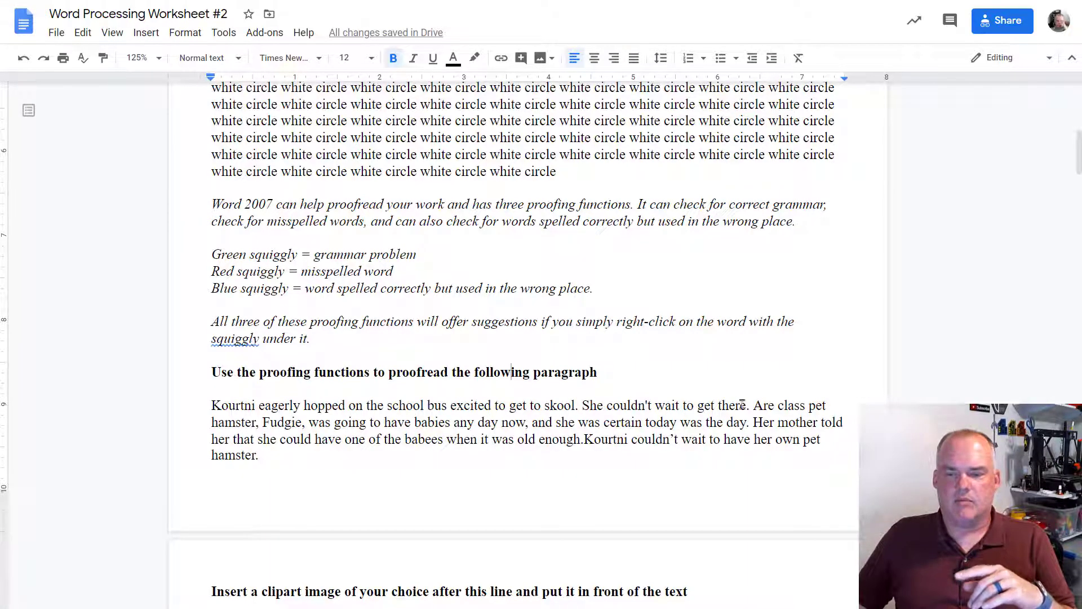
# Replace the word "Are" with "Our" before "class pet hamster" in the proofreading paragraph.
pyautogui.moveTo(754, 405); pyautogui.dragTo(775, 406)
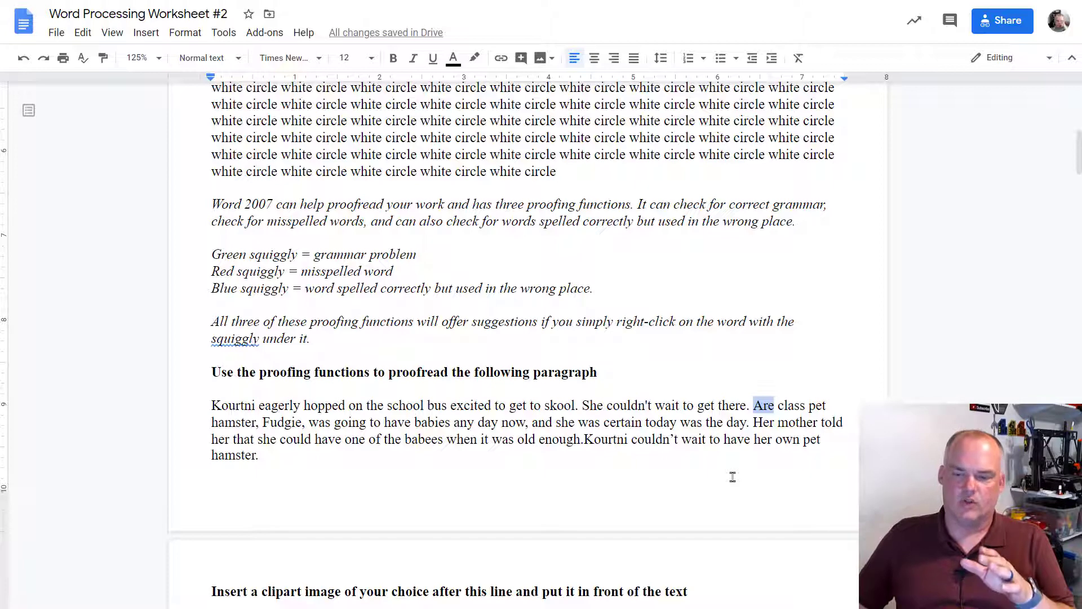
pyautogui.click(732, 476)
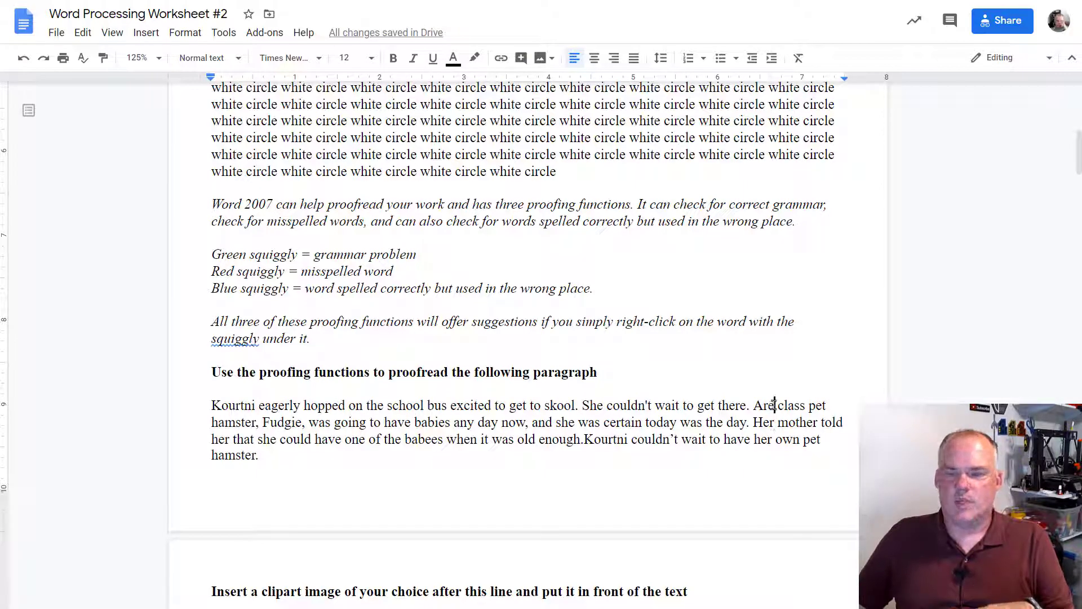
pyautogui.doubleClick(764, 405)
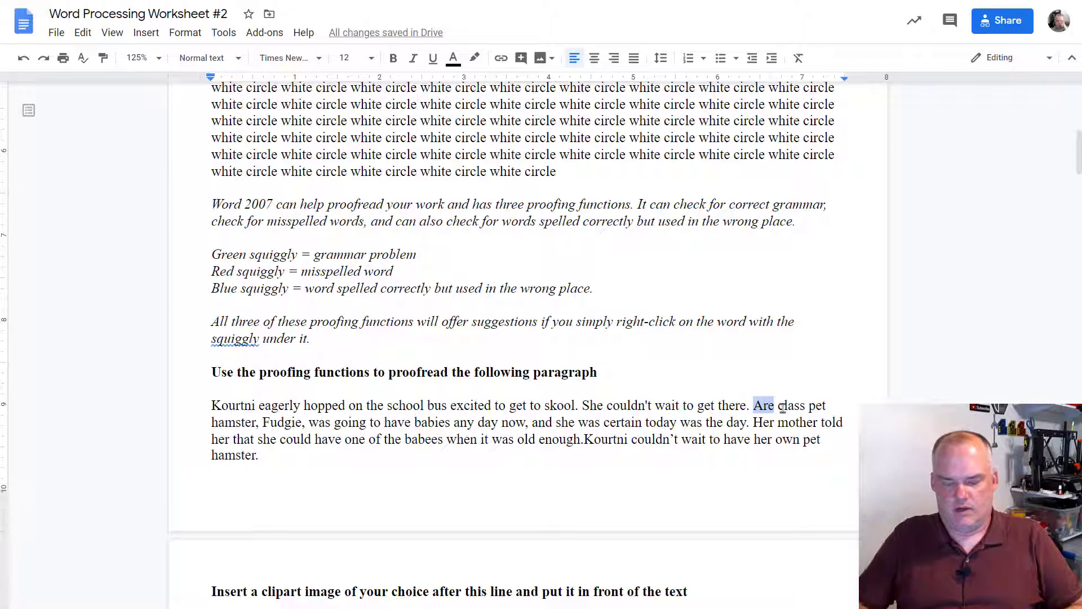
pyautogui.write('Our')
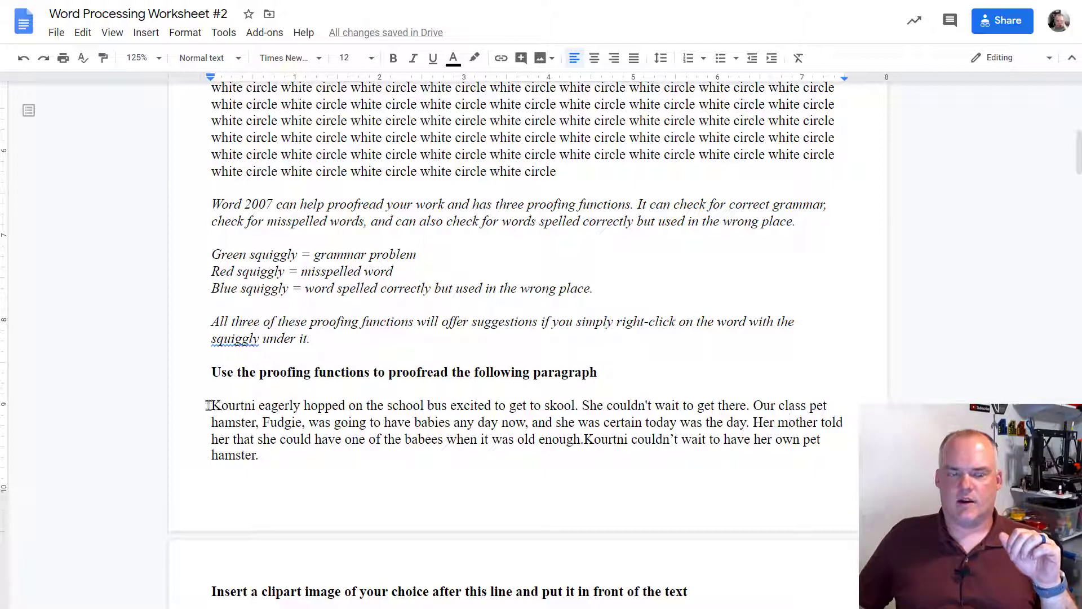
# Insert the missing space after "old enough." in the proofreading paragraph.
pyautogui.moveTo(210, 404); pyautogui.dragTo(273, 456)
pyautogui.click(681, 424)
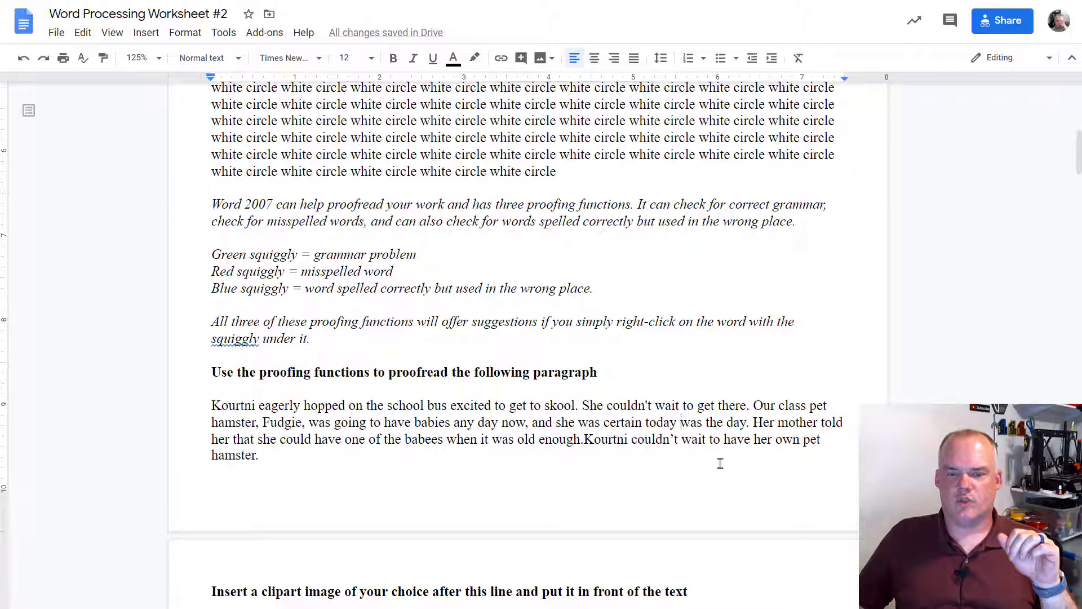
pyautogui.click(586, 440)
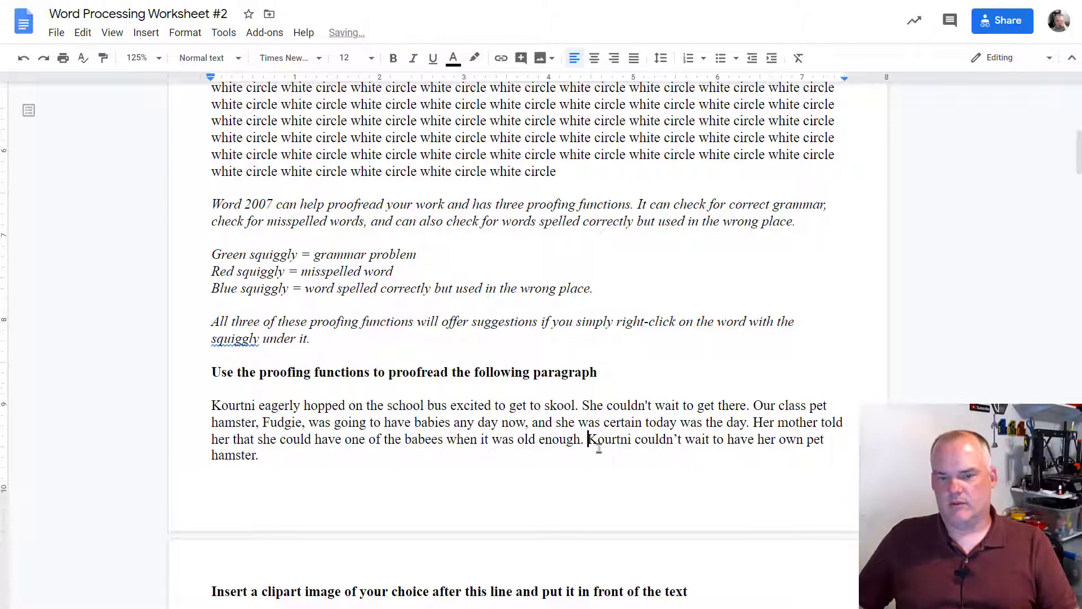
pyautogui.click(540, 450)
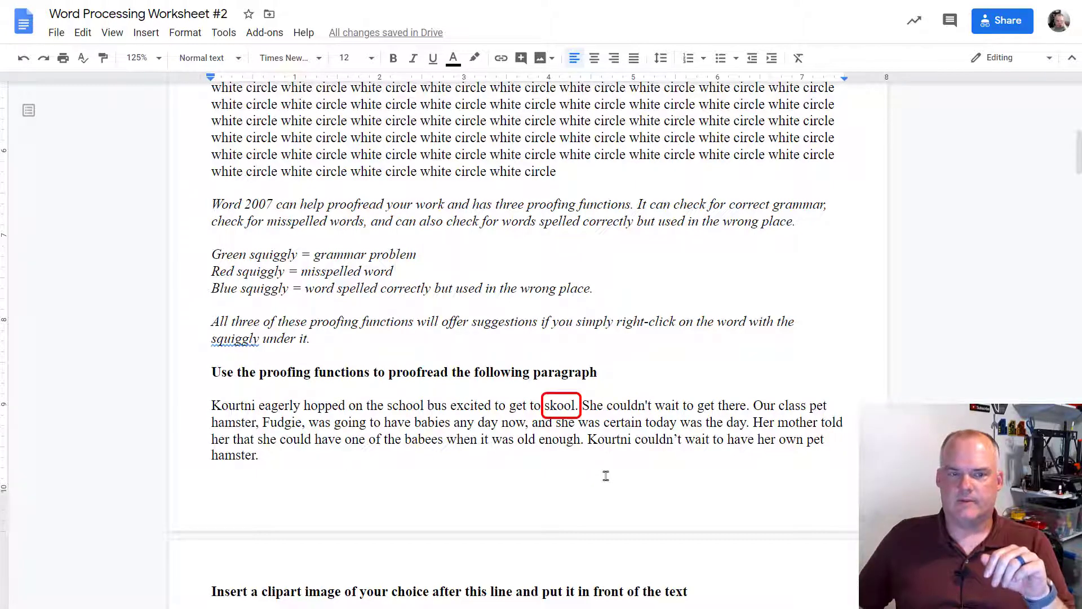
# Place the cursor below the "Insert a clipart image of your choice" line and view the available image sources.
pyautogui.scroll(-7, 608, 473)
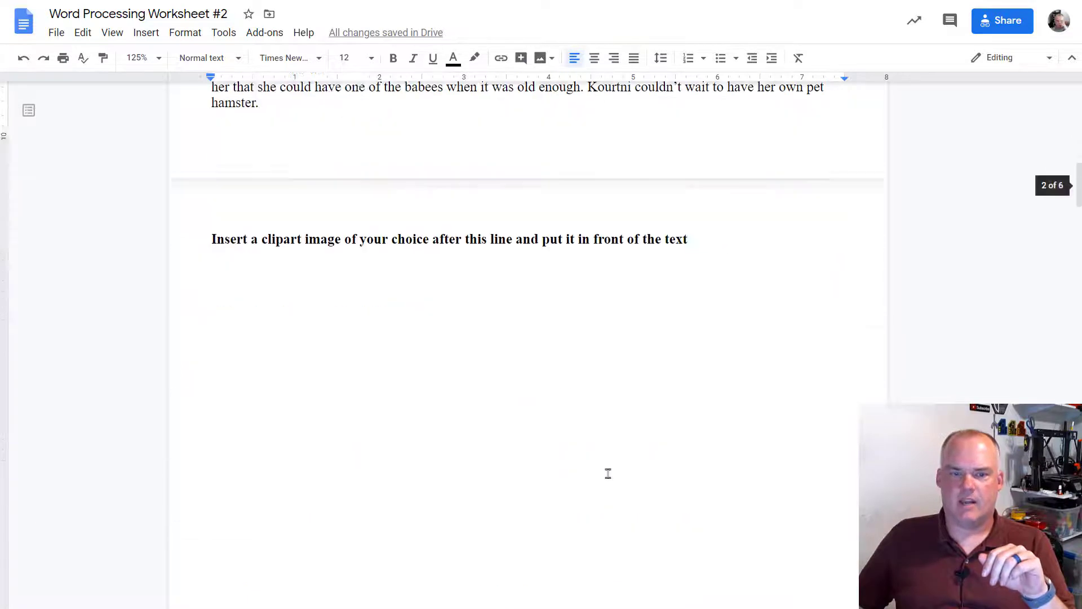
pyautogui.click(253, 200)
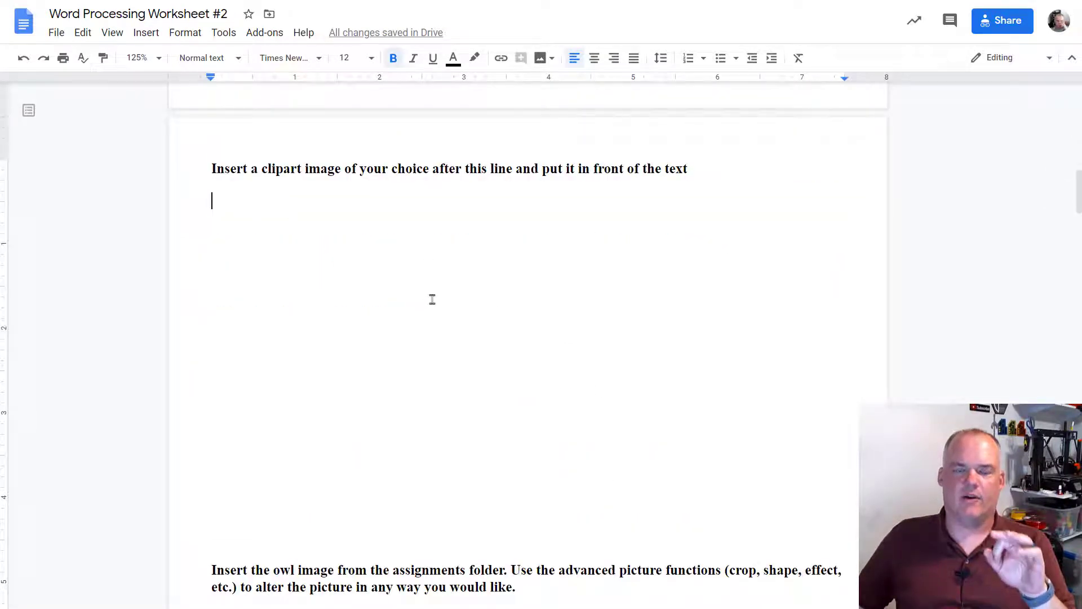
pyautogui.click(146, 33)
pyautogui.moveTo(171, 60)
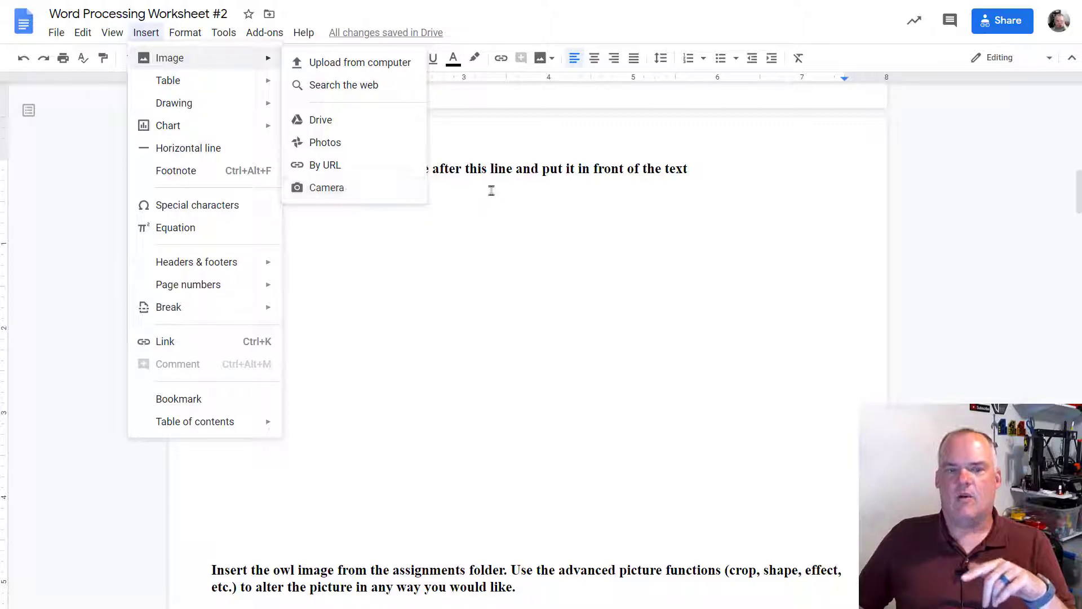
pyautogui.click(519, 202)
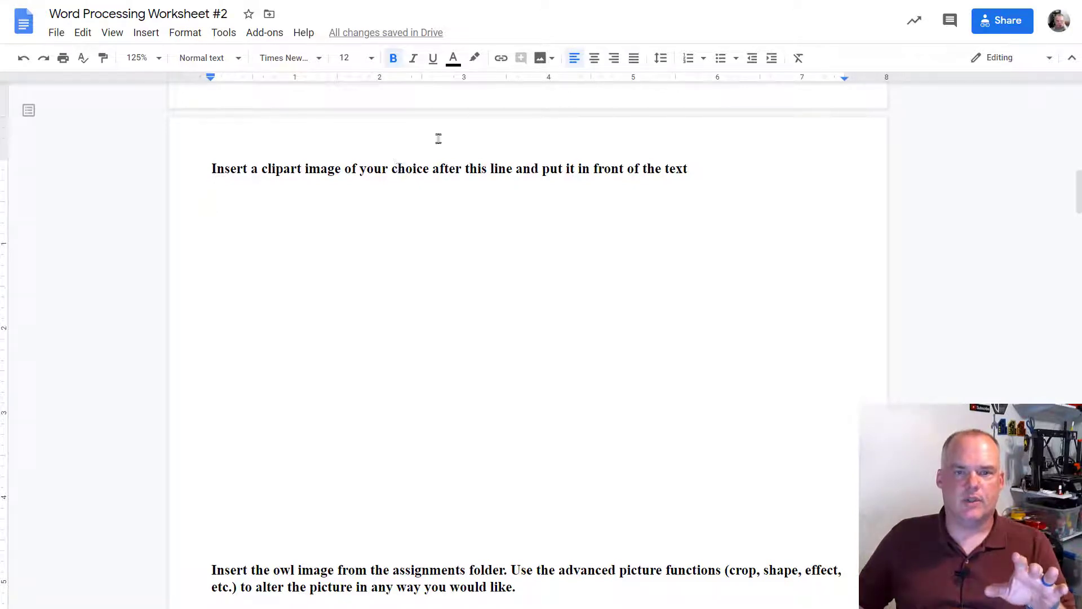
# Search the web for "dog" images and insert the photo of the sitting white dog below the clipart instruction.
pyautogui.click(539, 59)
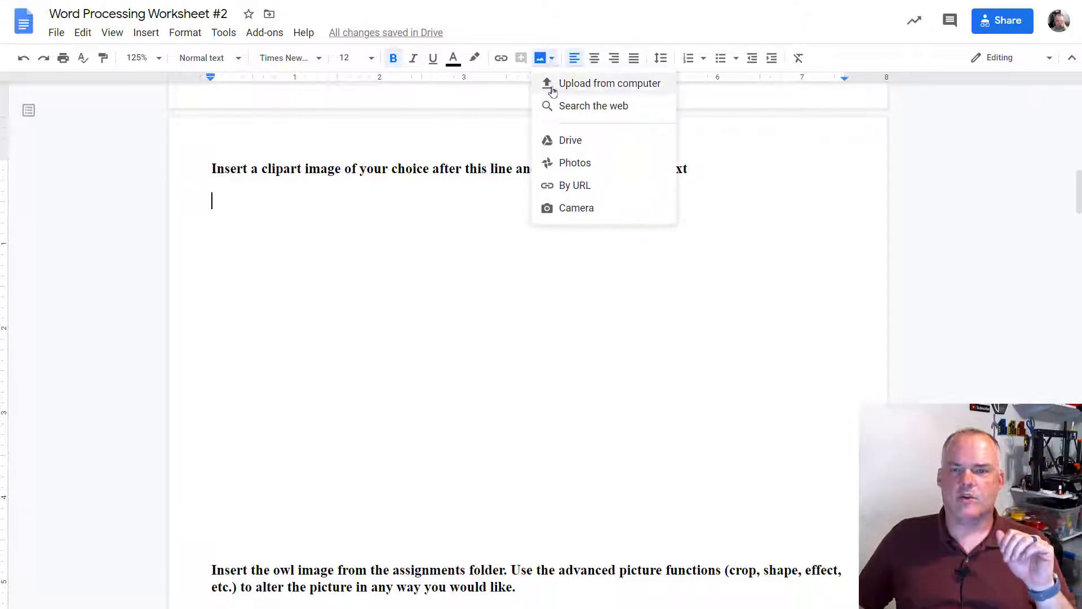
pyautogui.click(554, 107)
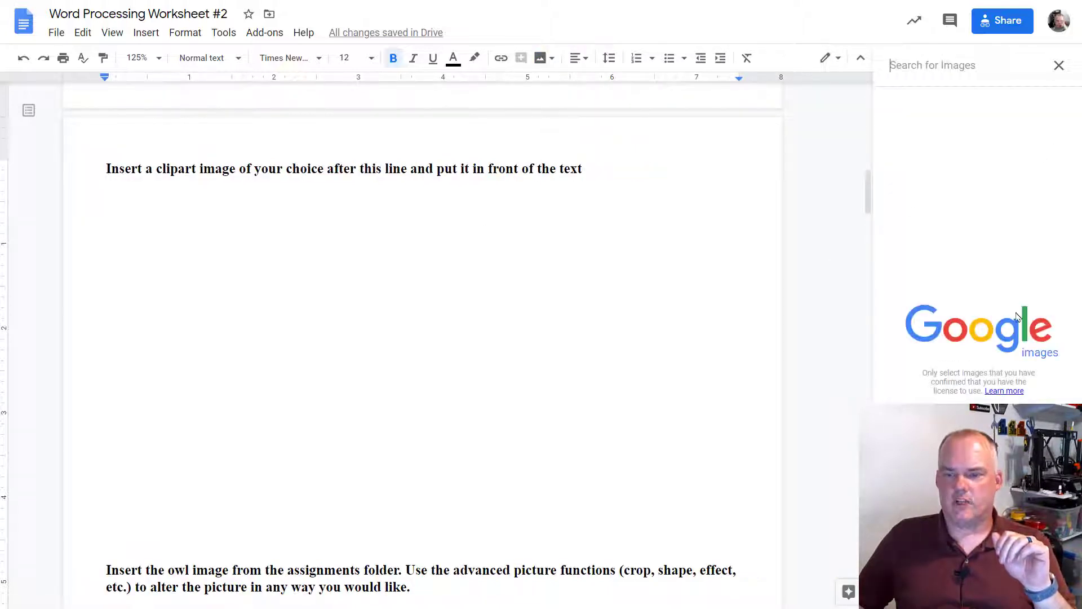
pyautogui.click(926, 64)
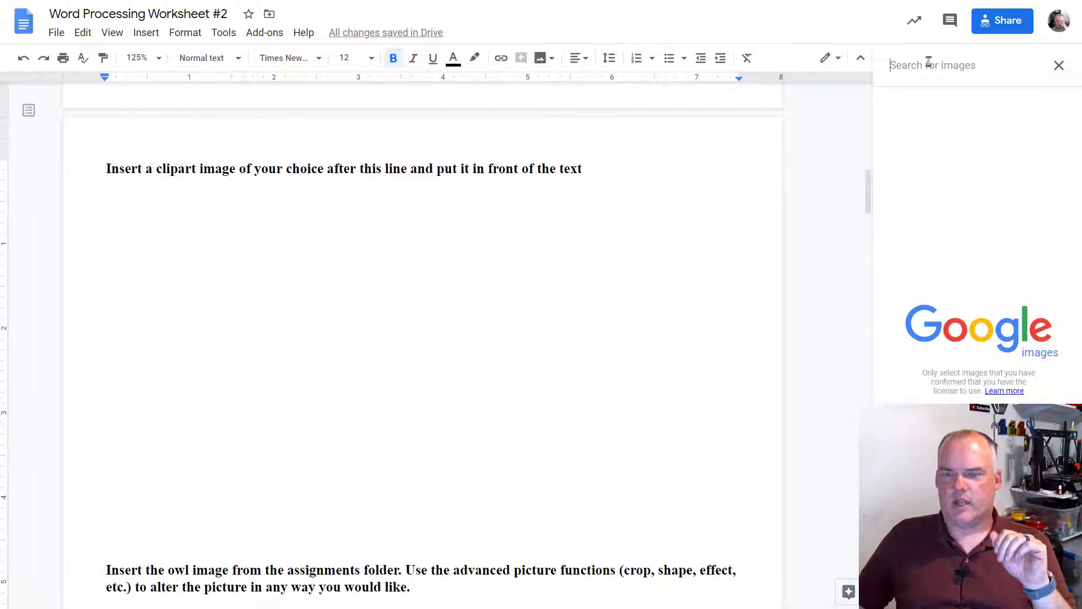
pyautogui.write('dog')
pyautogui.press('Return')
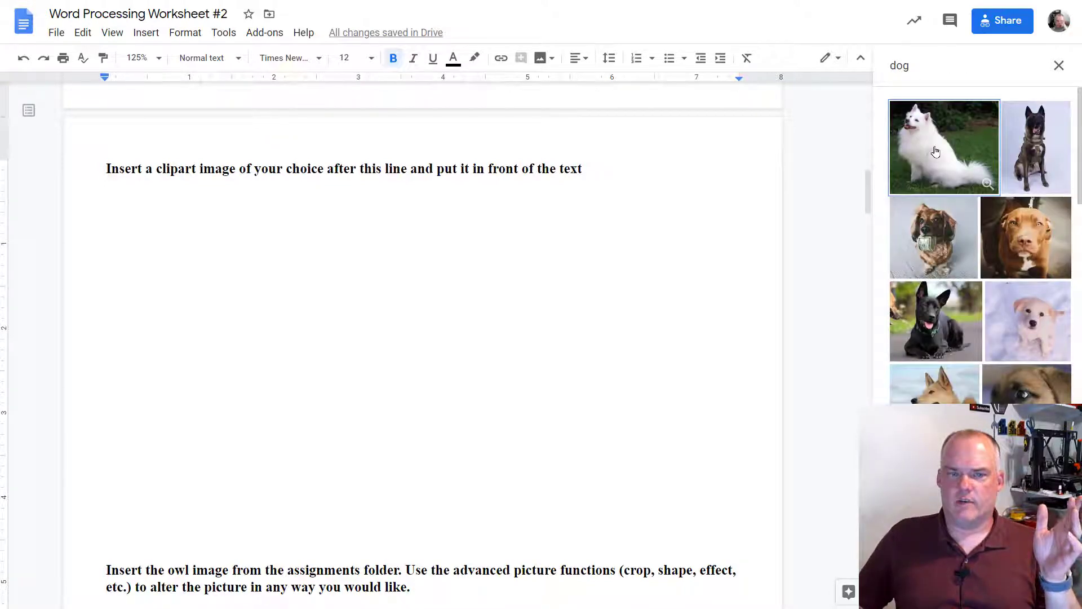
pyautogui.click(934, 151)
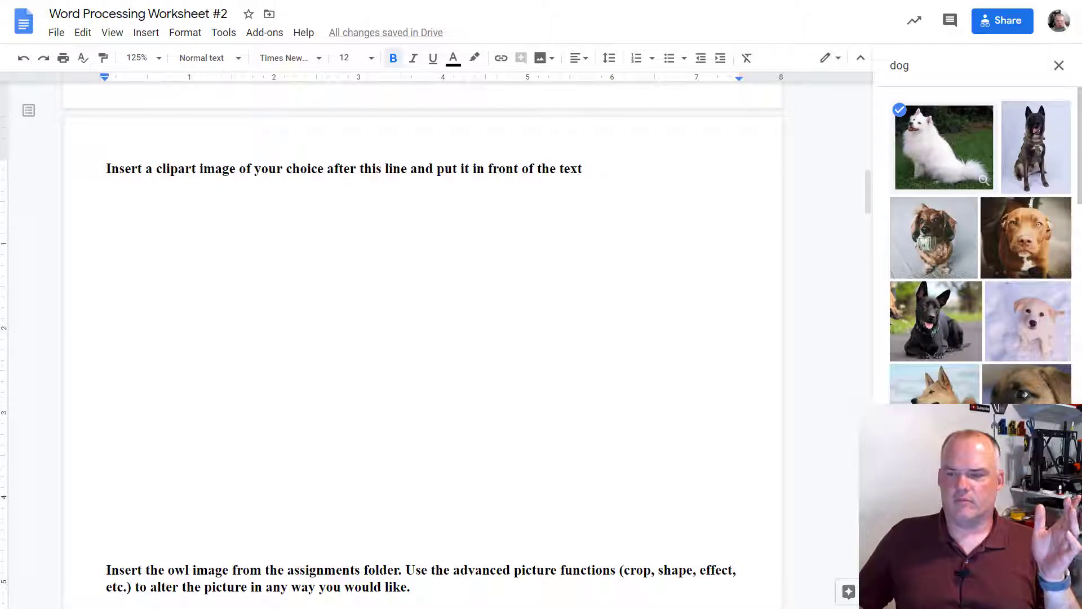
pyautogui.click(1052, 592)
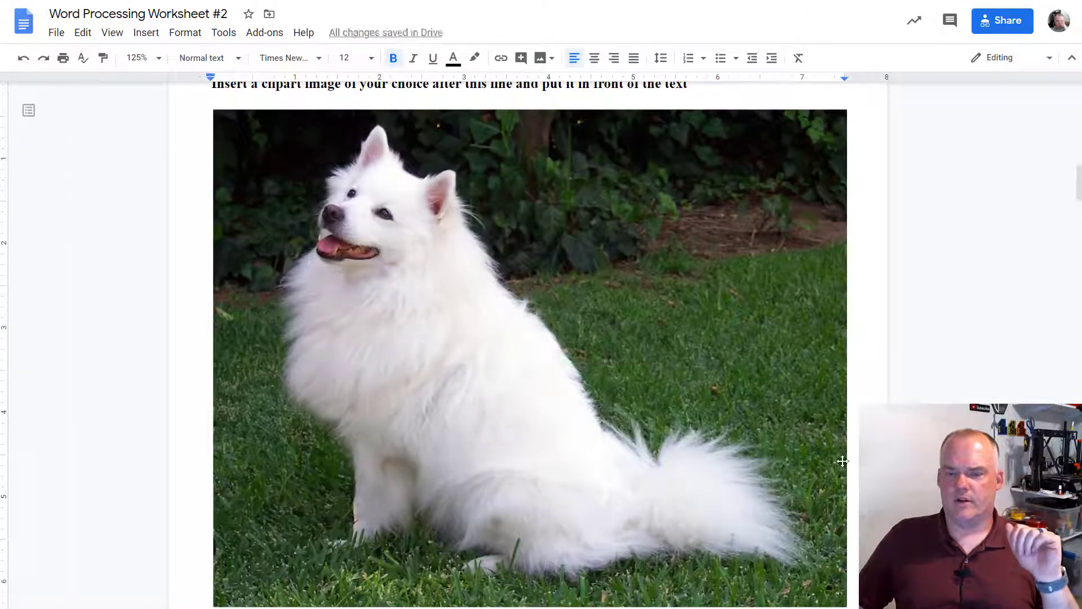
# Shrink the inserted dog image proportionally to about 4 inches wide.
pyautogui.click(802, 455)
pyautogui.scroll(-4, 806, 462)
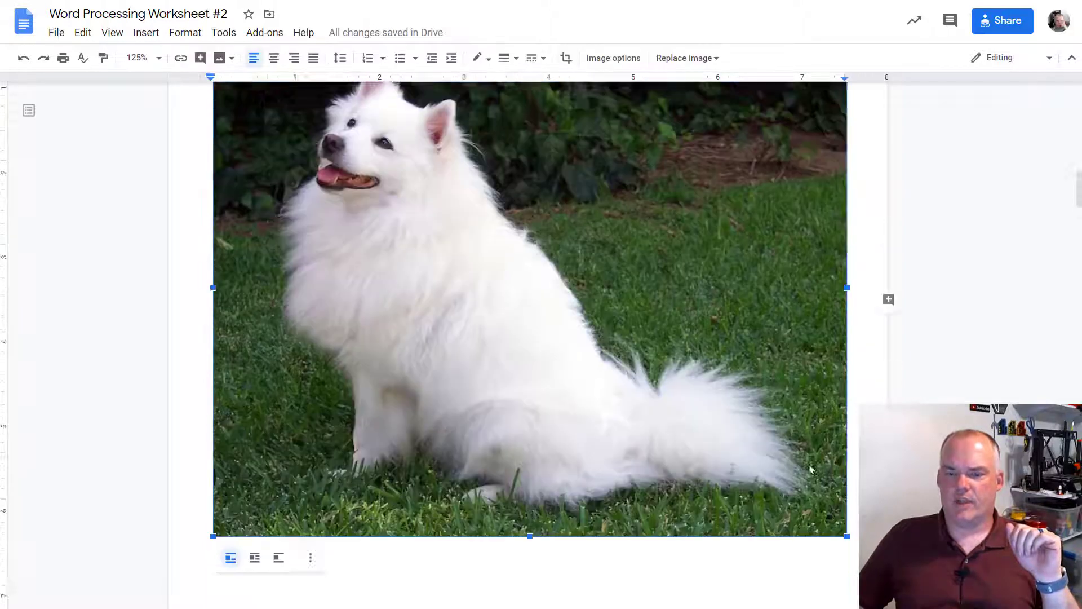
pyautogui.moveTo(843, 390); pyautogui.dragTo(569, 210)
pyautogui.scroll(3, 415, 318)
pyautogui.scroll(3, 415, 321)
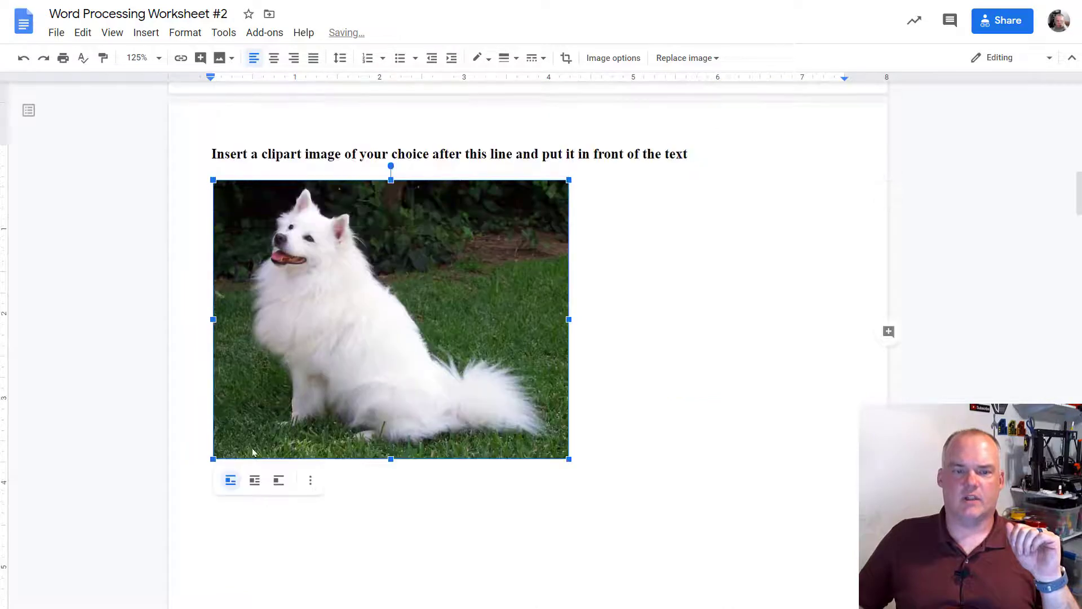
# Remove the surplus blank lines between the dog image and the next image instruction.
pyautogui.click(247, 530)
pyautogui.click(239, 476)
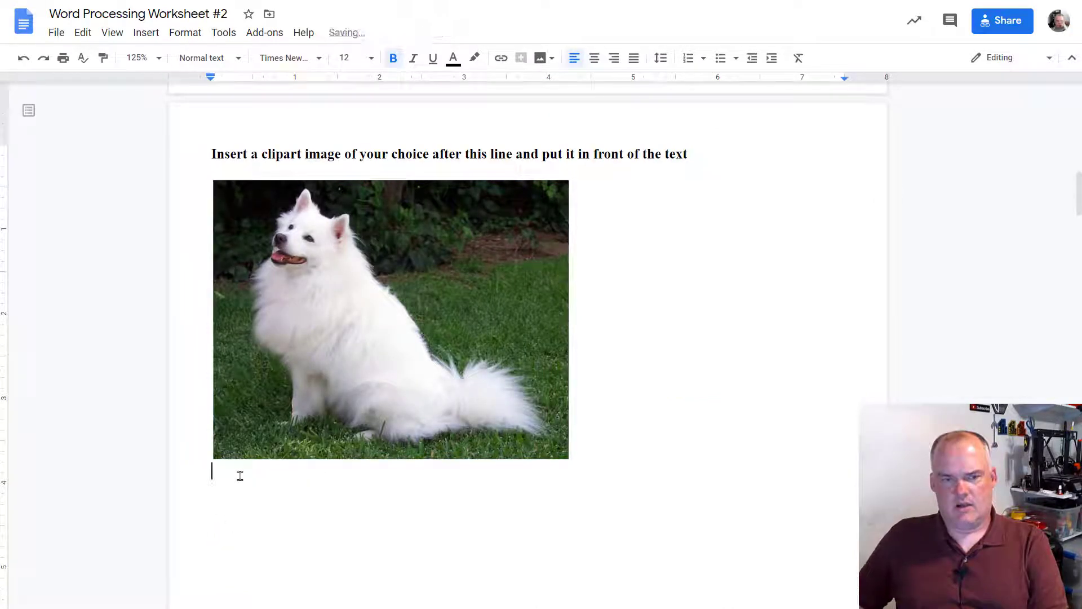
pyautogui.press('Delete')
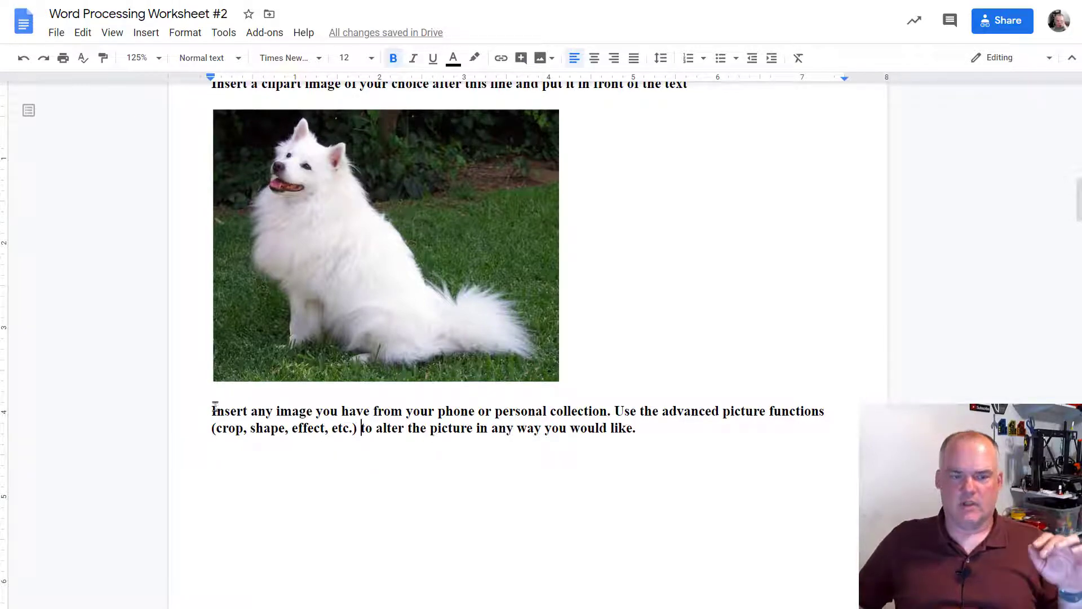
# Place the cursor on the empty line below the "Insert any image you have from your phone or personal collection" instruction.
pyautogui.moveTo(212, 411); pyautogui.dragTo(607, 411)
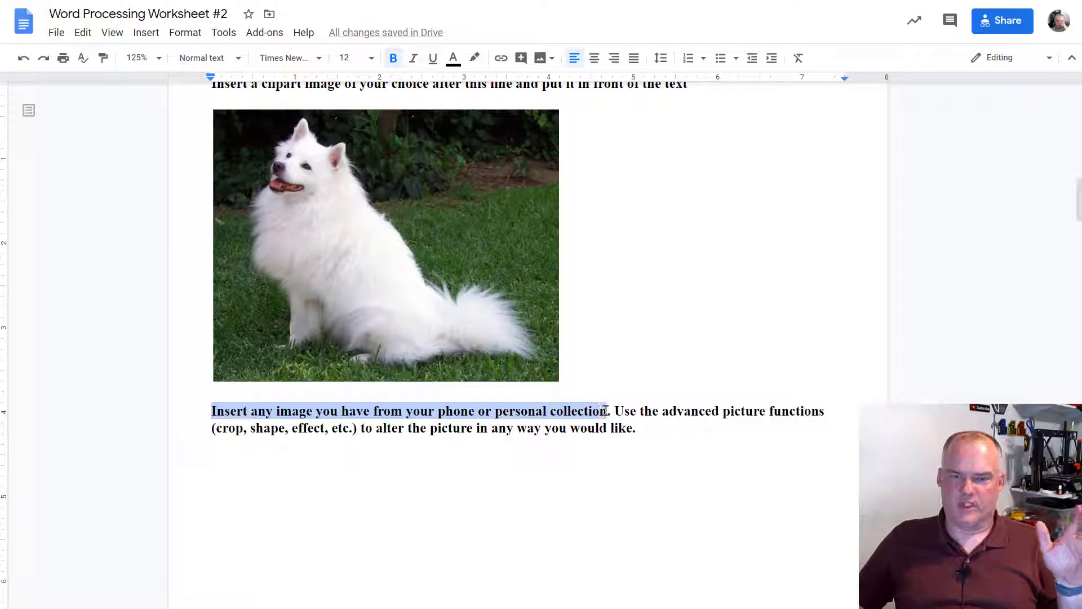
pyautogui.click(648, 434)
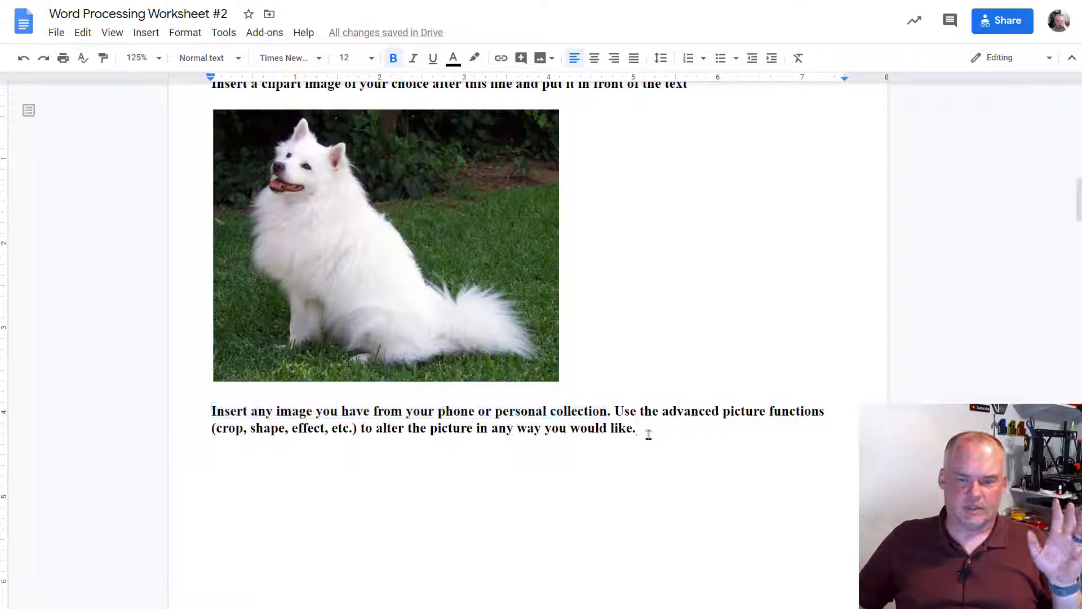
pyautogui.press('Down')
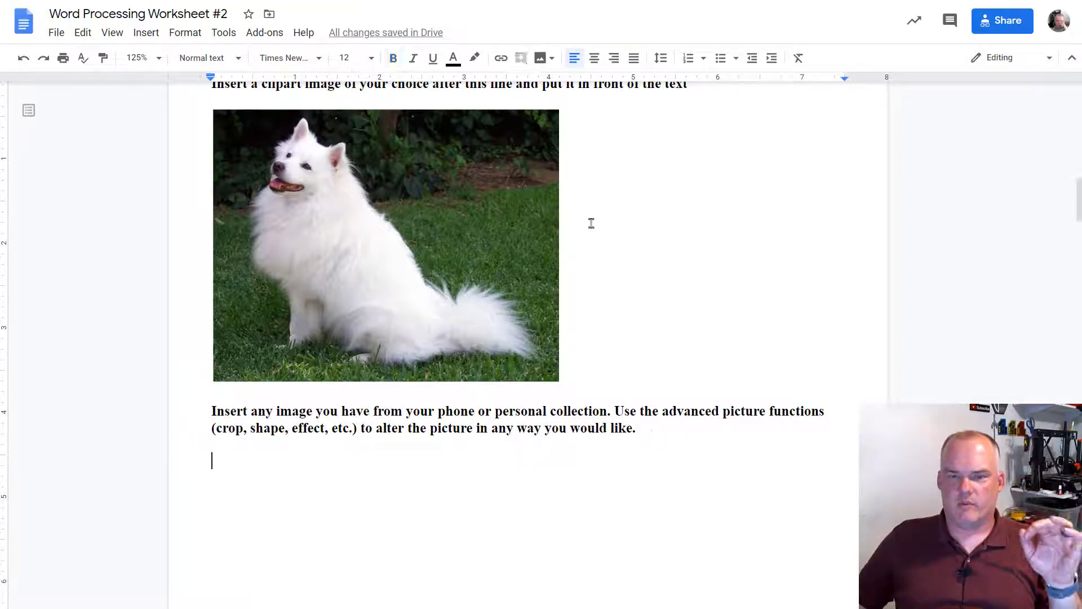
pyautogui.click(552, 59)
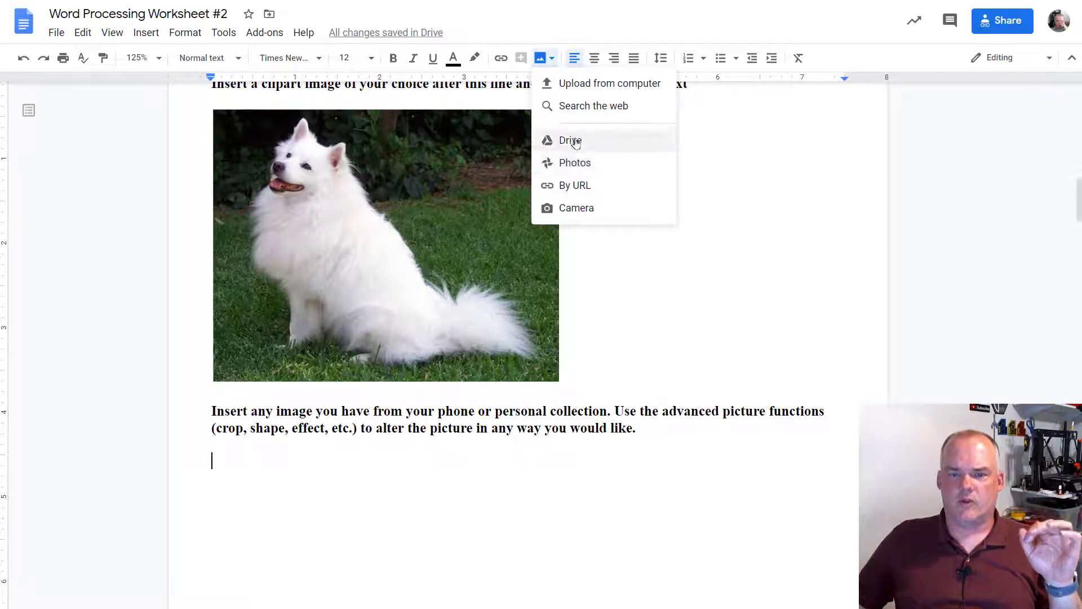
pyautogui.click(578, 209)
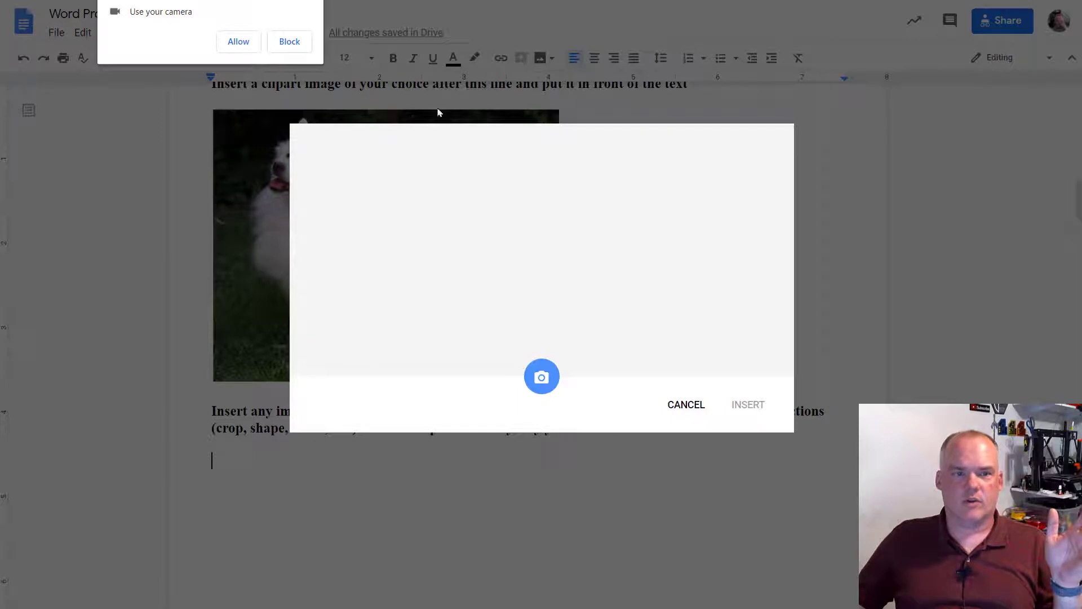
pyautogui.click(236, 40)
pyautogui.click(684, 467)
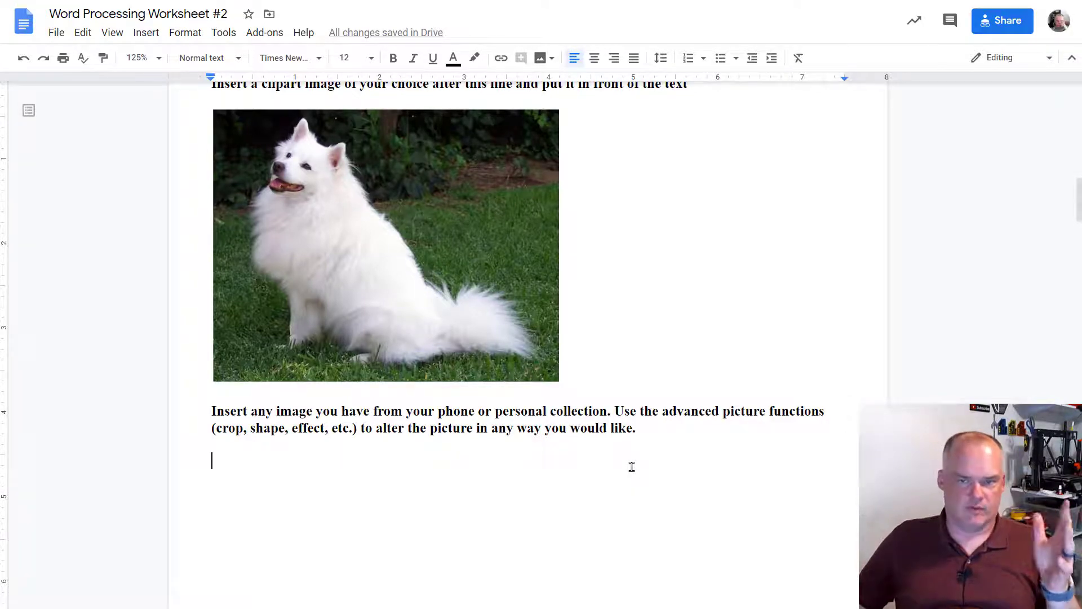
pyautogui.click(629, 464)
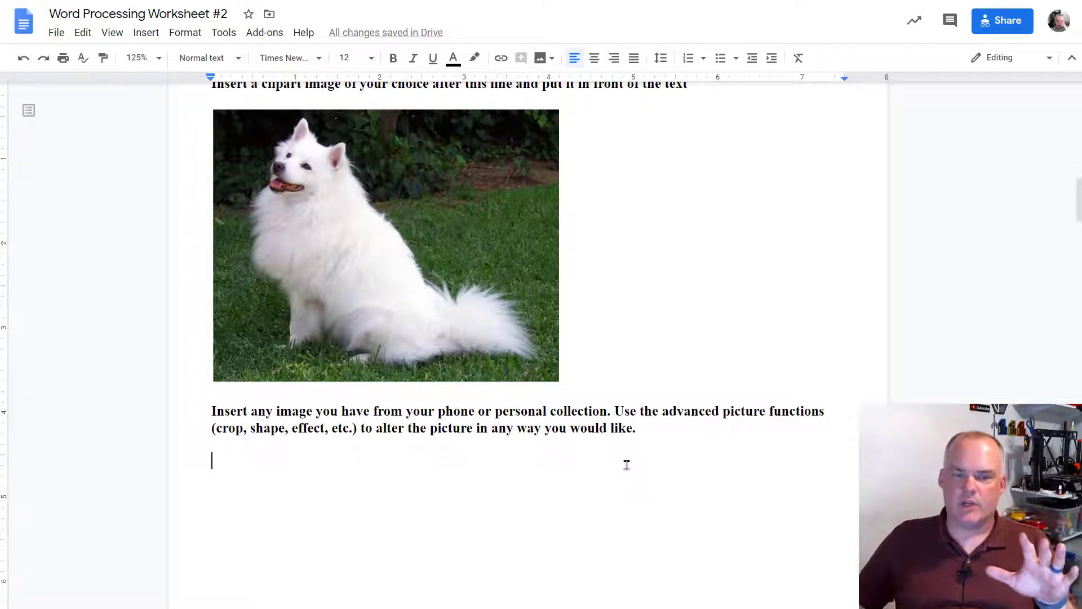
# Upload Owl.jpg from the USB drive (G:) and insert it below the personal image instruction.
pyautogui.click(555, 59)
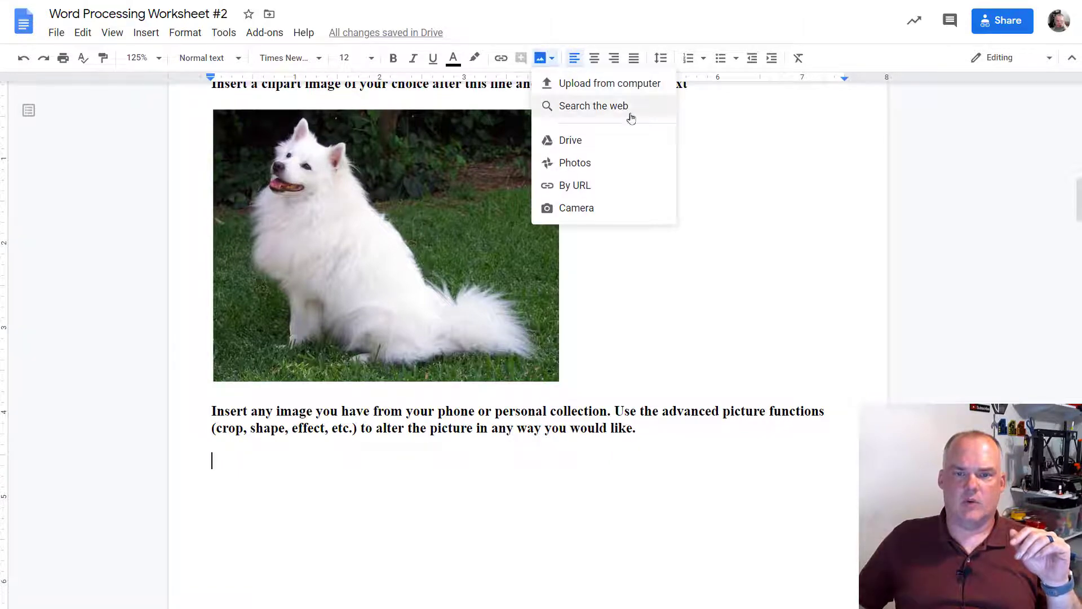
pyautogui.click(604, 83)
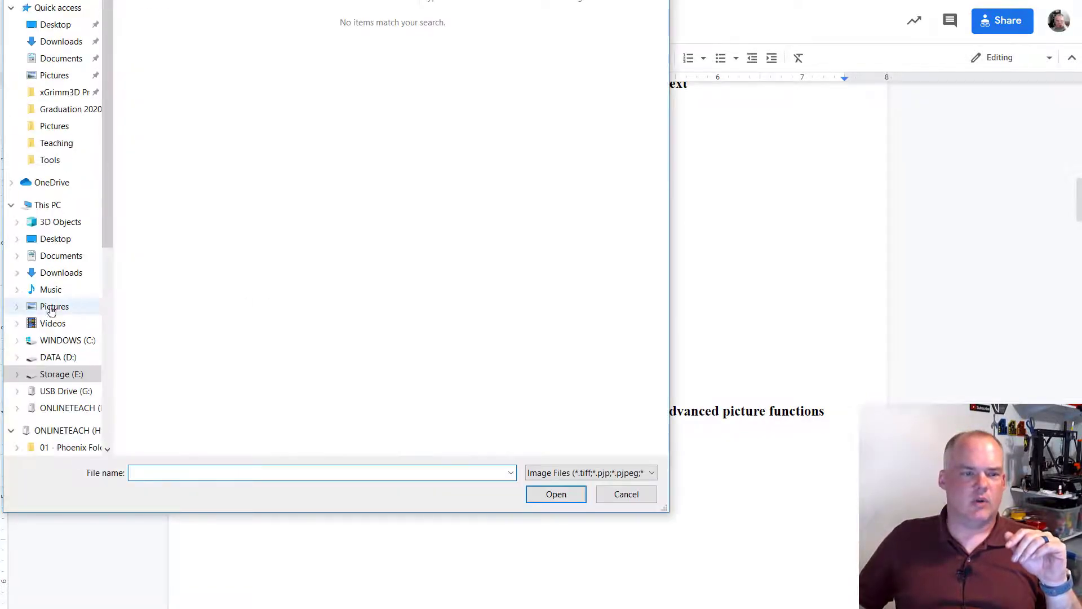
pyautogui.click(68, 392)
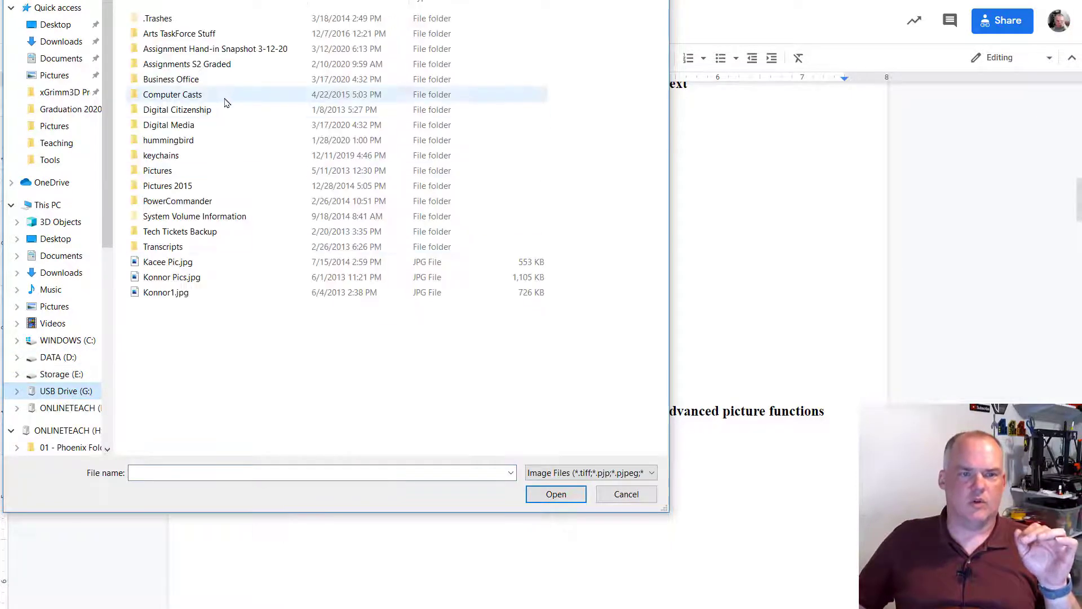
pyautogui.scroll(-5, 180, 62)
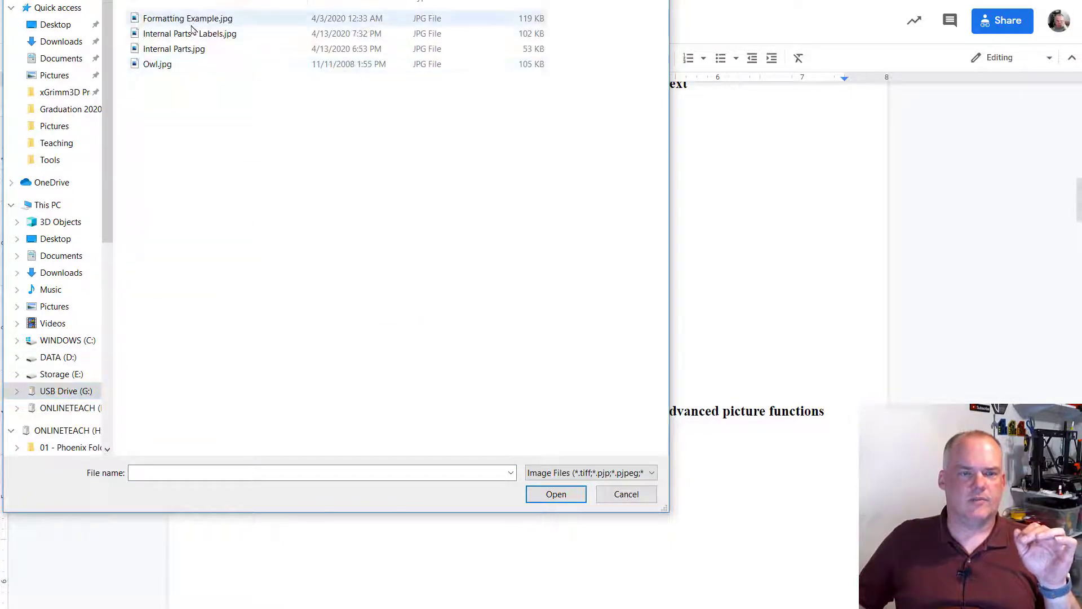
pyautogui.click(158, 63)
pyautogui.click(557, 493)
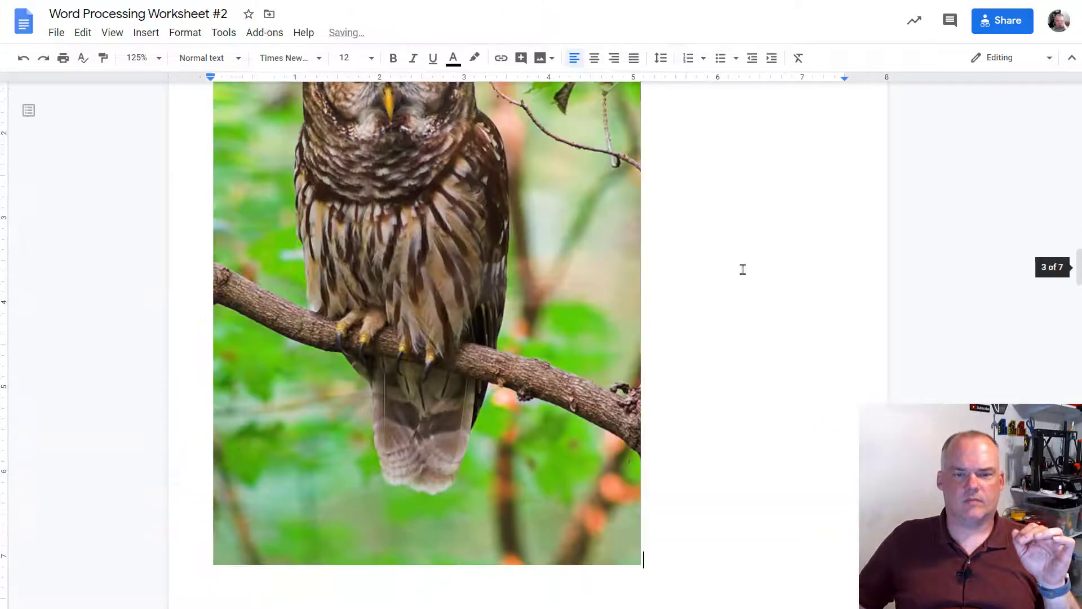
# Shrink the owl image proportionally to about 3.3 inches wide so it sits directly below its instruction.
pyautogui.scroll(-6, 742, 350)
pyautogui.scroll(5, 589, 250)
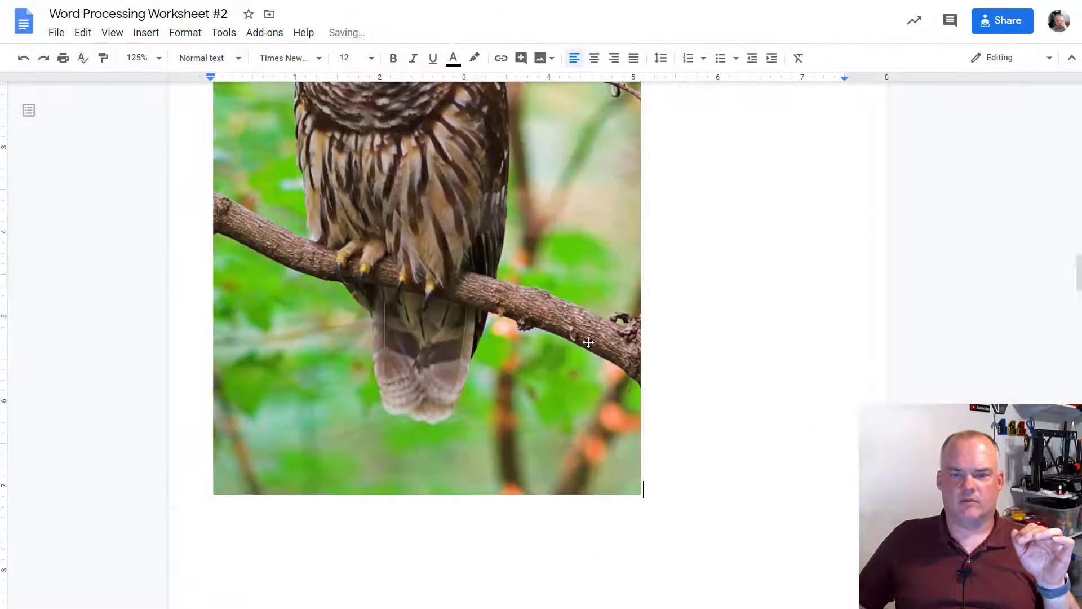
pyautogui.click(588, 340)
pyautogui.moveTo(641, 494); pyautogui.dragTo(484, 285)
pyautogui.scroll(10, 641, 329)
pyautogui.scroll(5, 640, 330)
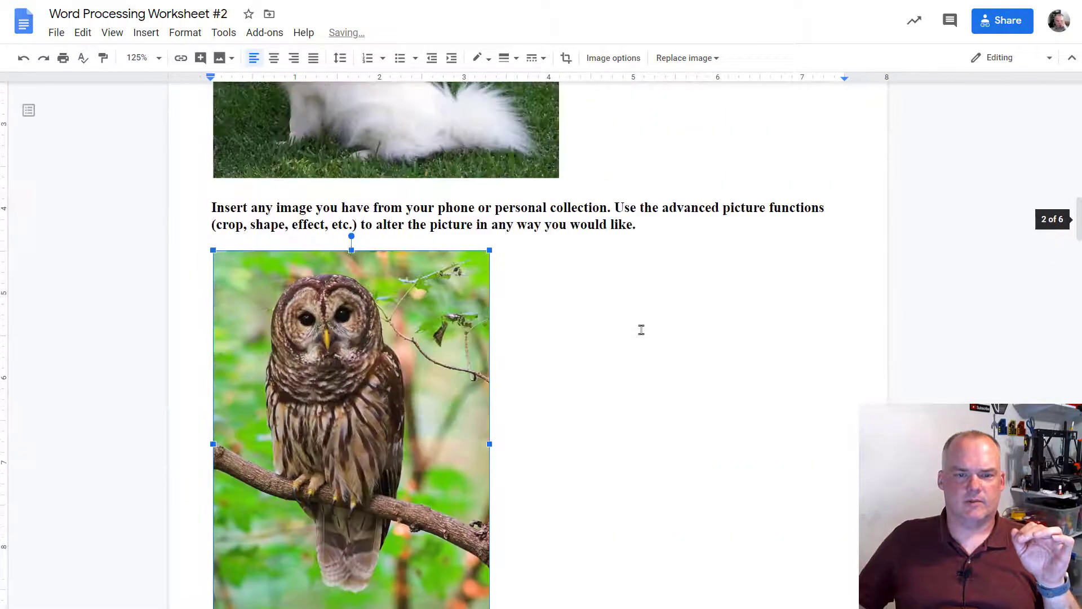
pyautogui.scroll(-2, 640, 326)
pyautogui.click(572, 333)
# Remove the indent from the empty line beside the sample outline, below the "Try it out" instruction.
pyautogui.scroll(5, 509, 341)
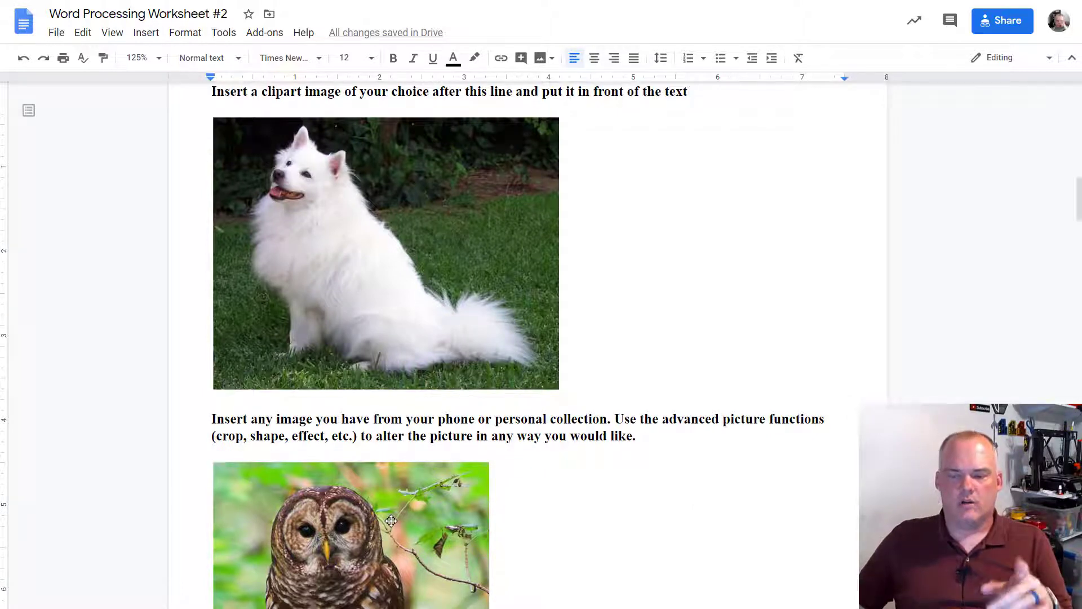
pyautogui.scroll(-5, 538, 499)
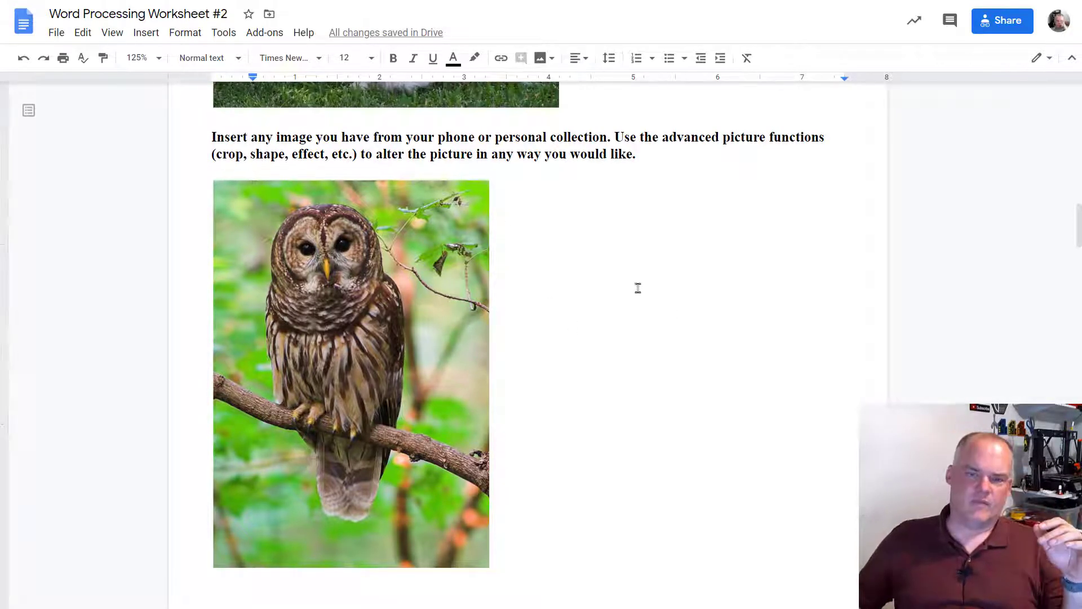
pyautogui.scroll(-9, 639, 289)
pyautogui.scroll(-3, 639, 288)
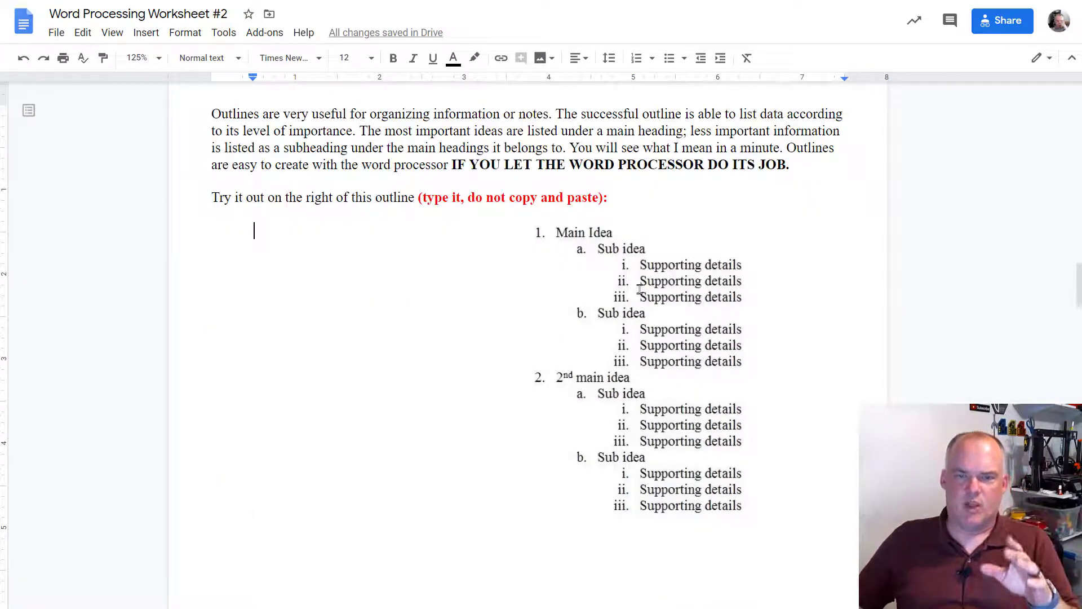
pyautogui.click(655, 275)
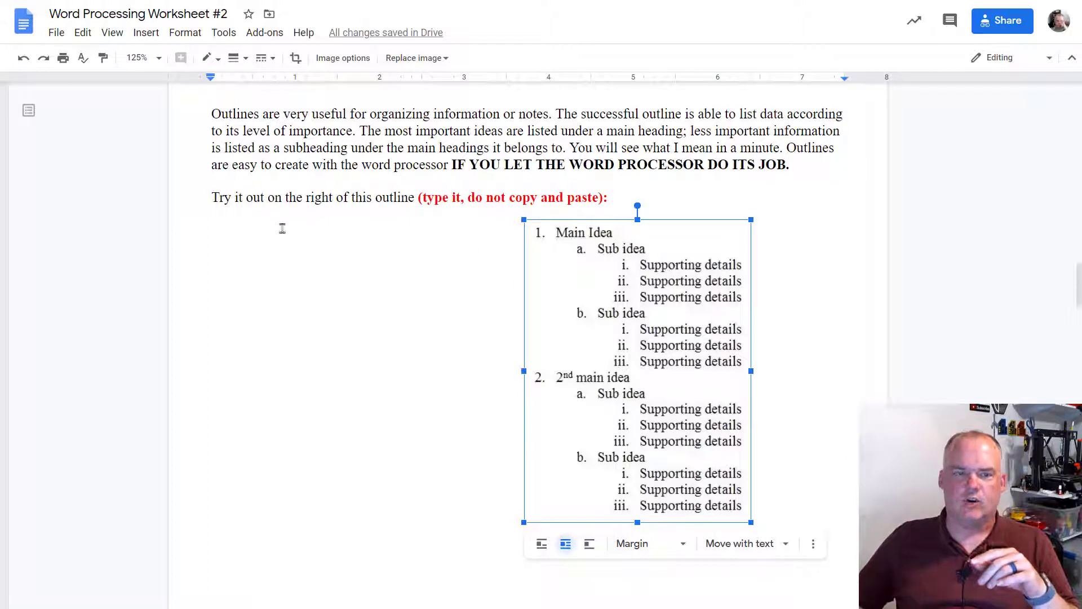
pyautogui.click(282, 227)
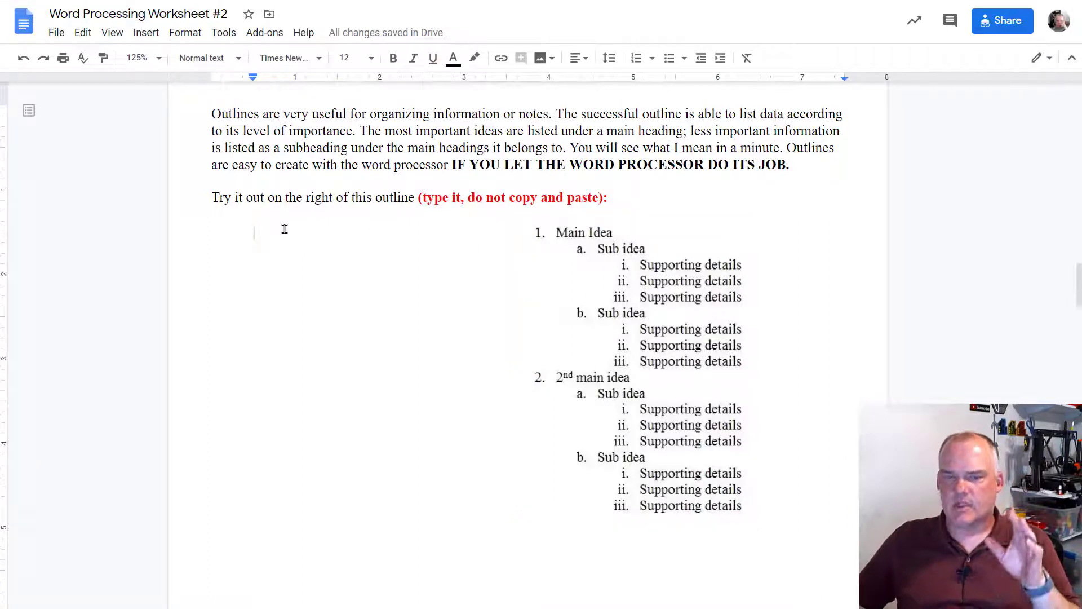
pyautogui.press('BackSpace')
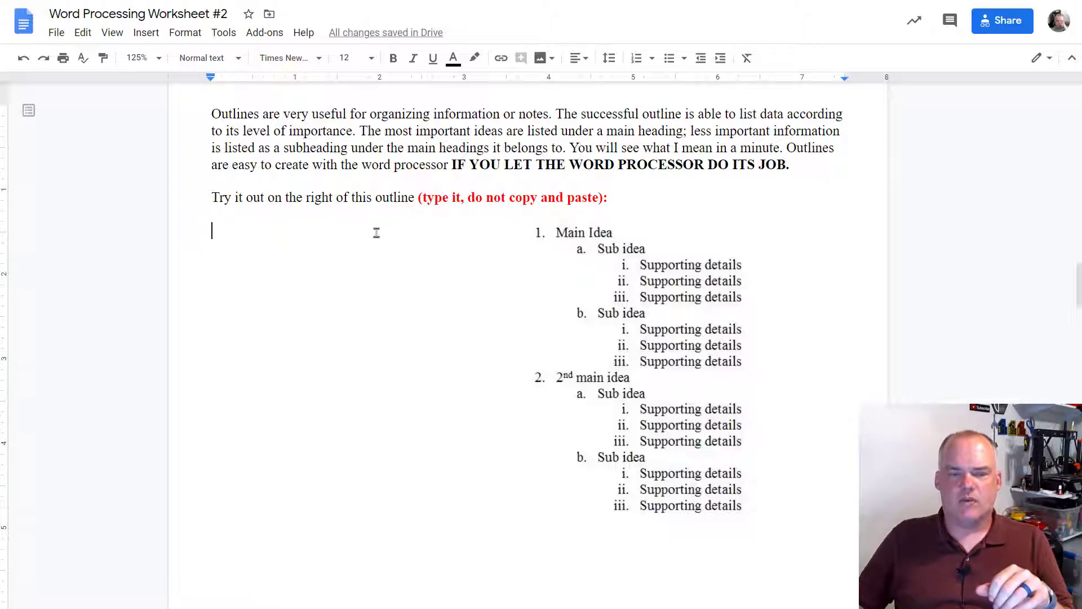
# Start a numbered list with "Main idea" as its first item and add an empty second item.
pyautogui.click(636, 58)
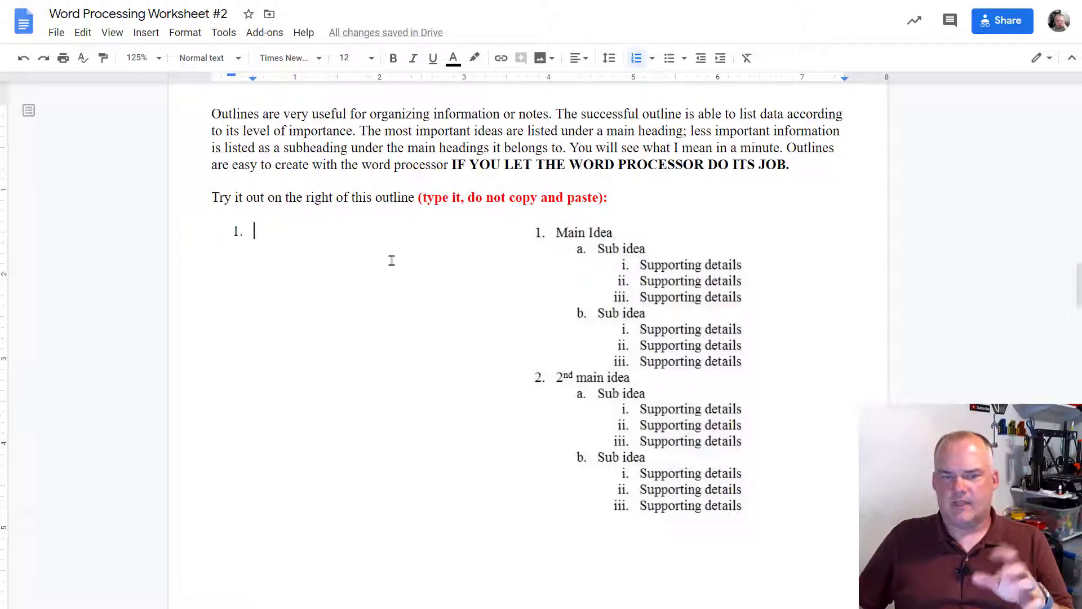
pyautogui.write('Main Idea')
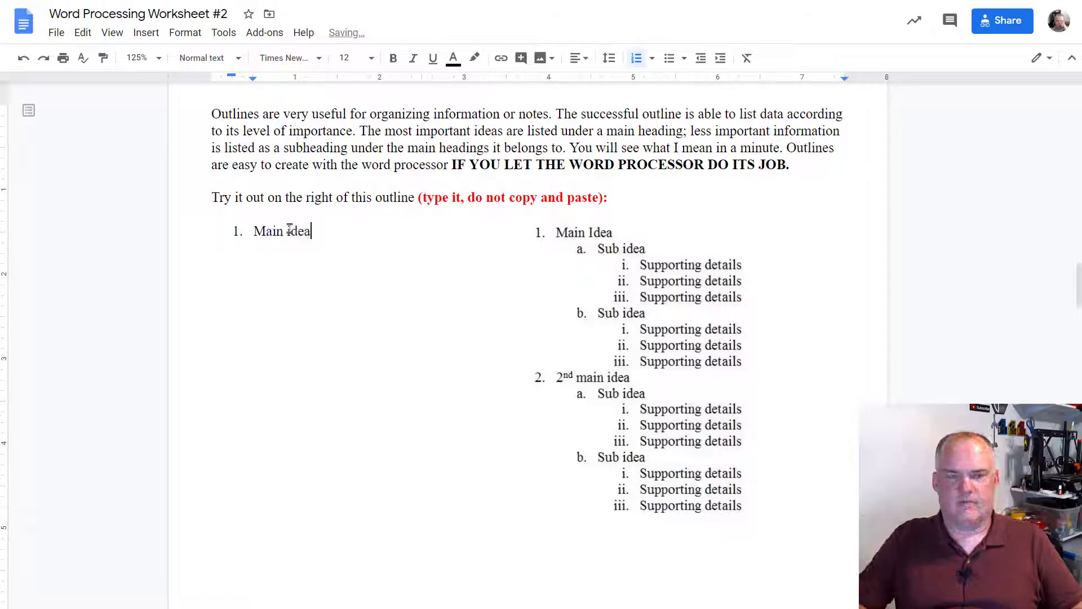
pyautogui.press('Return')
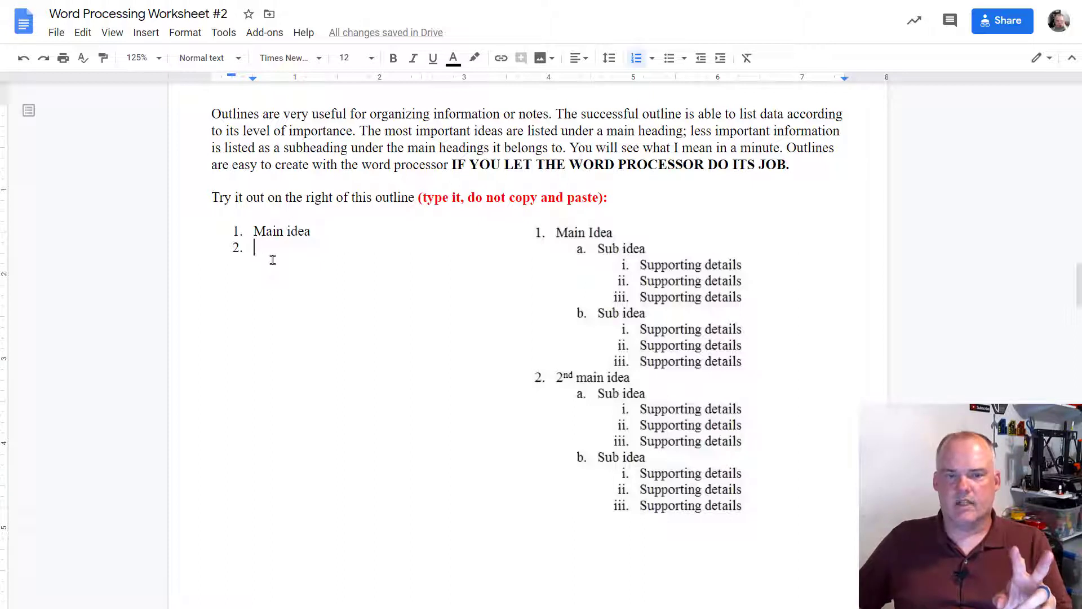
# Demote the empty second list item to a sub-level and promote it back to the main level.
pyautogui.click(720, 58)
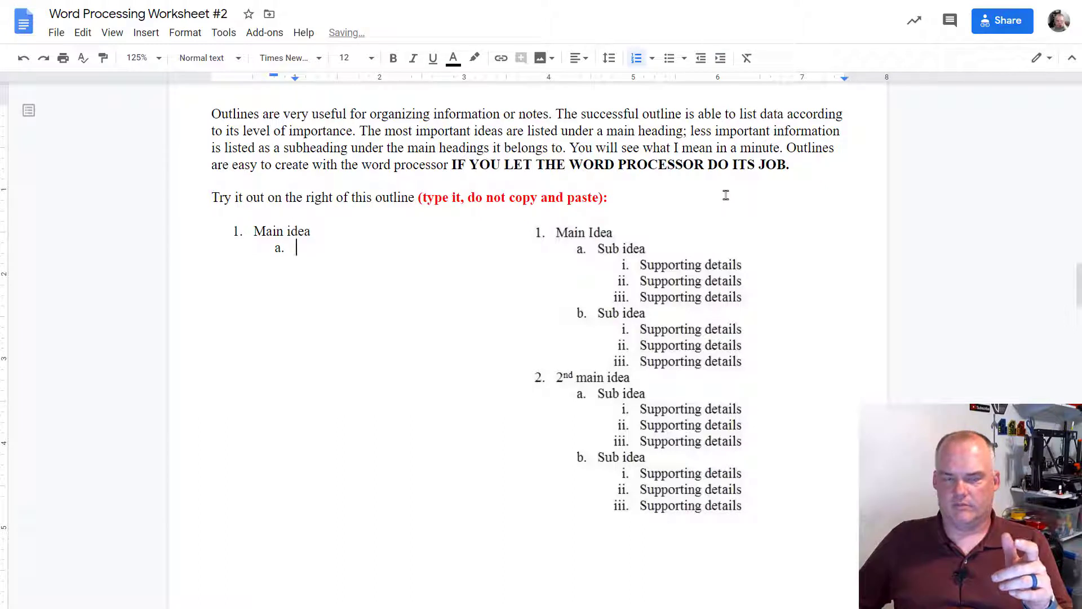
pyautogui.click(701, 58)
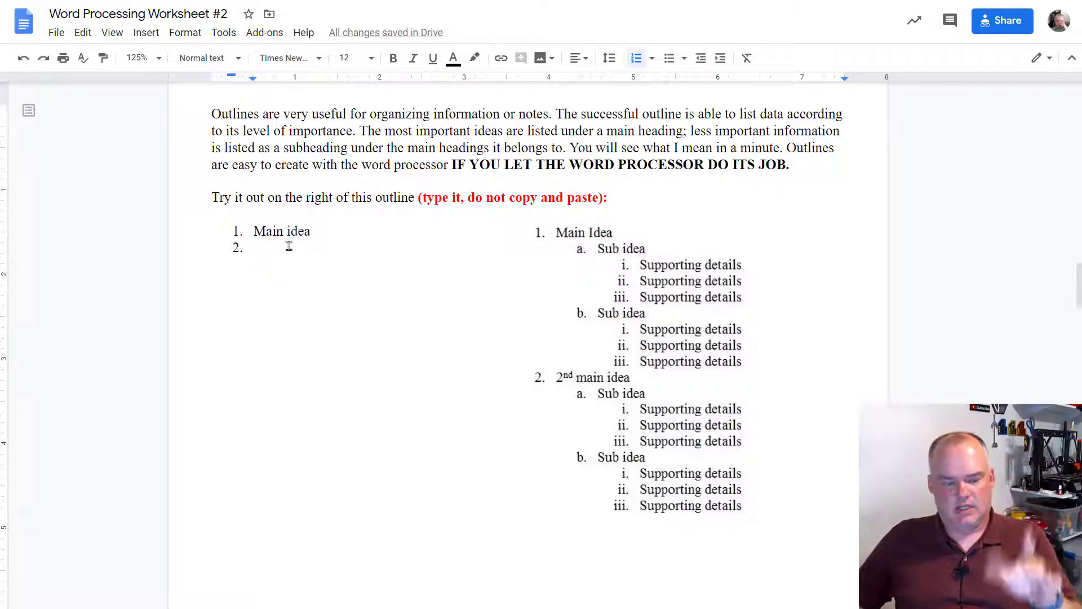
# Demote the empty second list item one level below "Main idea" and enter "Sub idea" as its text.
pyautogui.press('Tab')
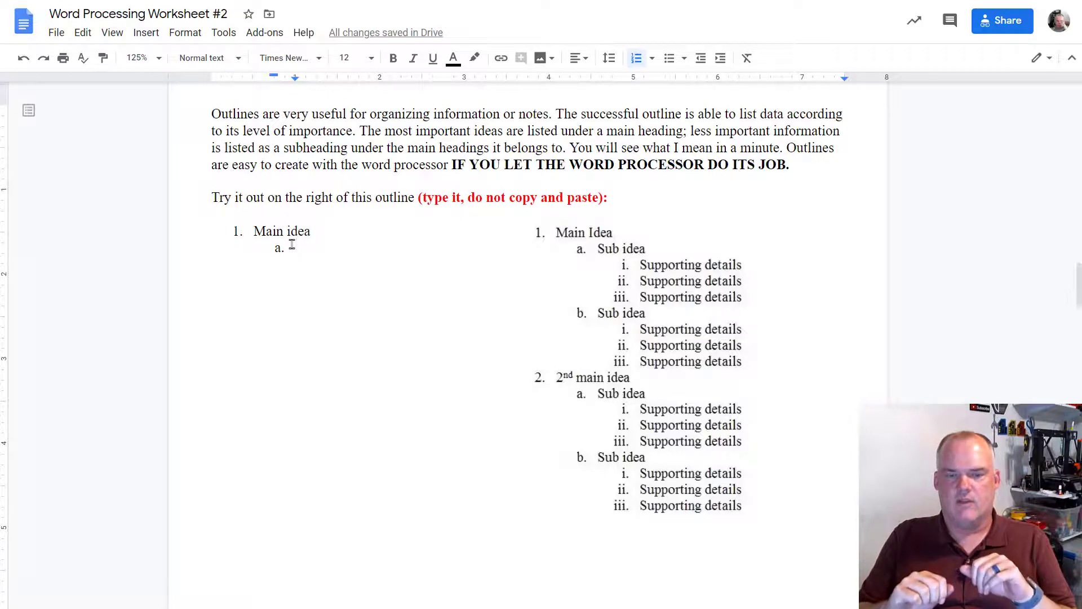
pyautogui.write('Sub idea')
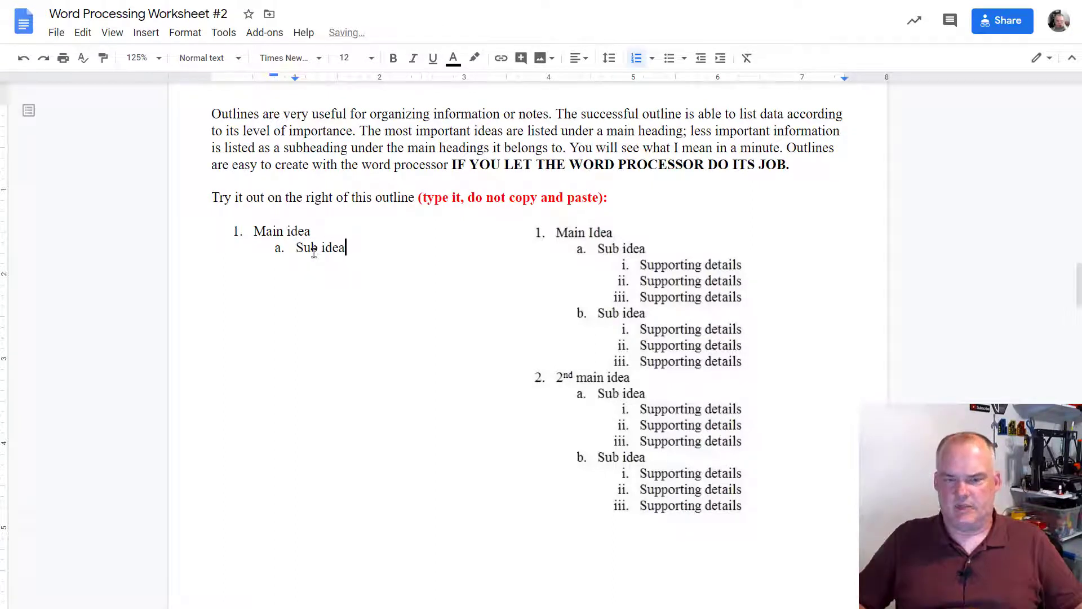
pyautogui.press('Return')
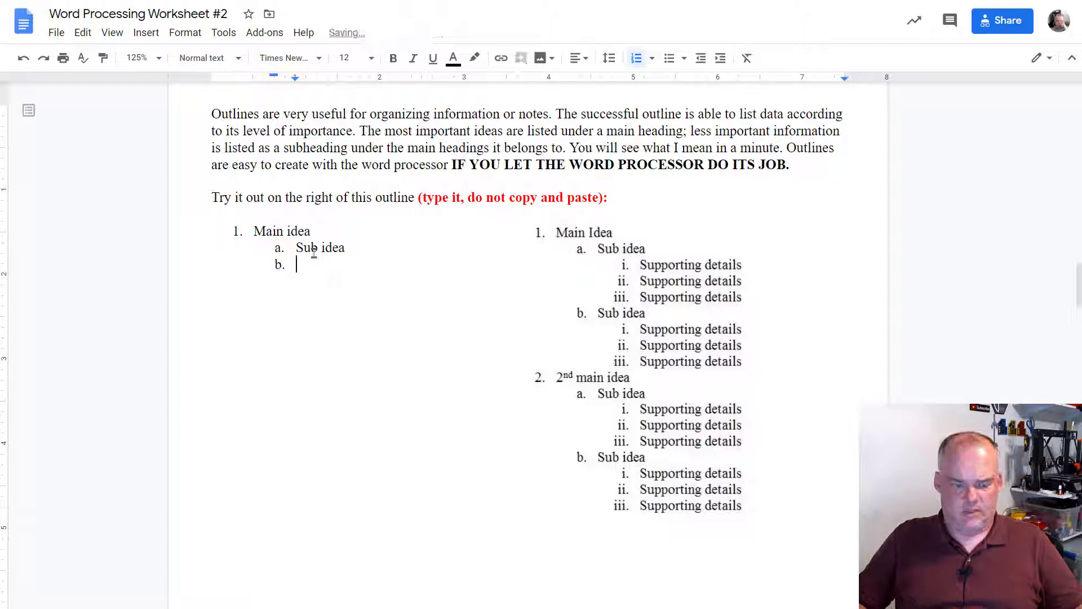
# Add "Supporting details" as the first third-level item beneath the first "Sub idea".
pyautogui.press('Tab')
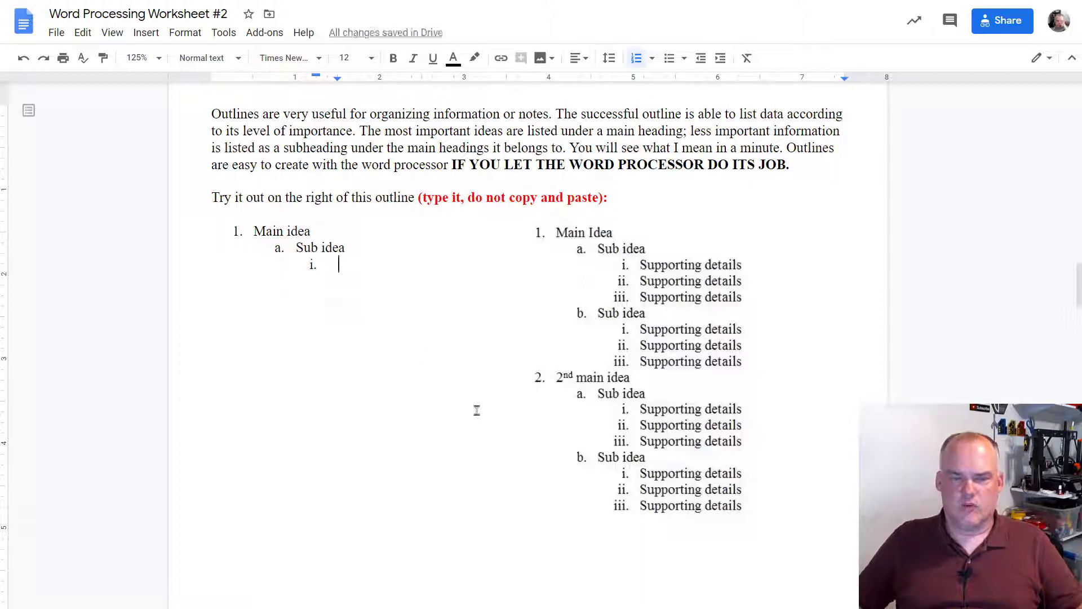
pyautogui.write('S')
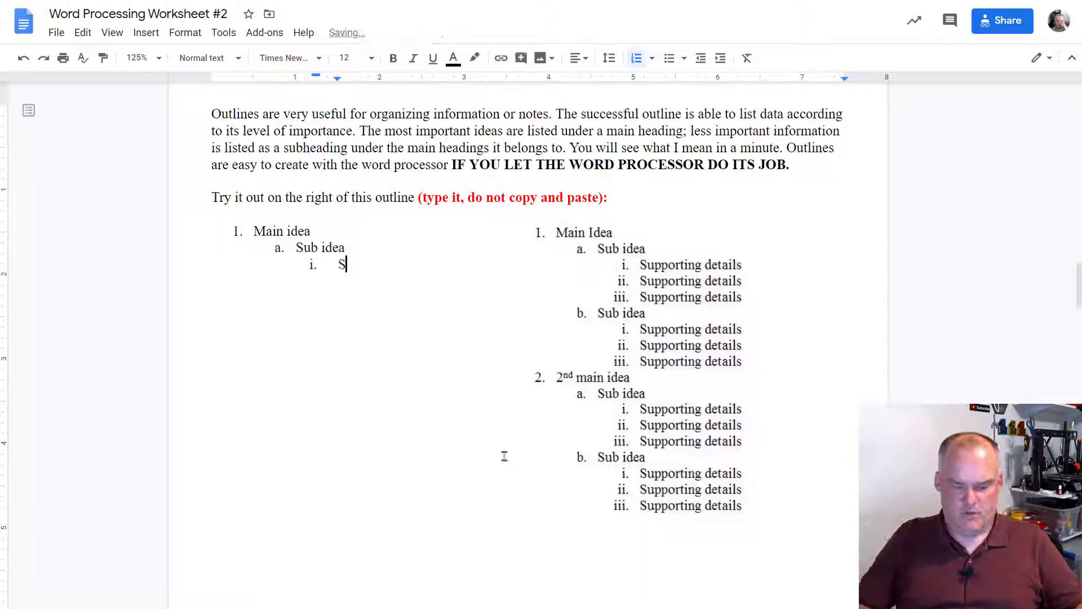
pyautogui.write('Upporting ')
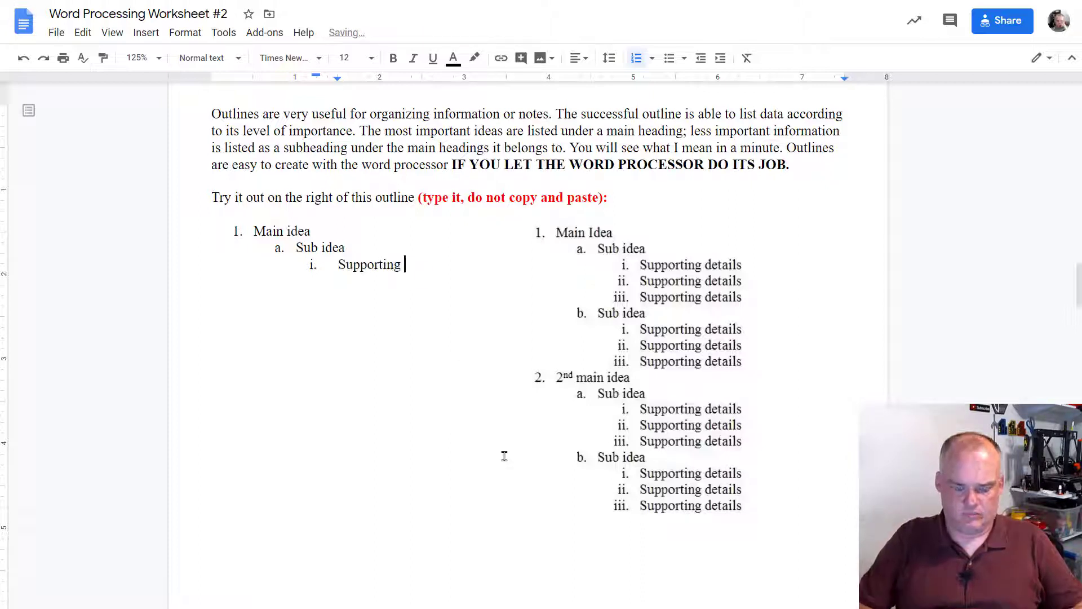
pyautogui.write('details')
pyautogui.press('BackSpace')
pyautogui.press('BackSpace')
pyautogui.press('BackSpace')
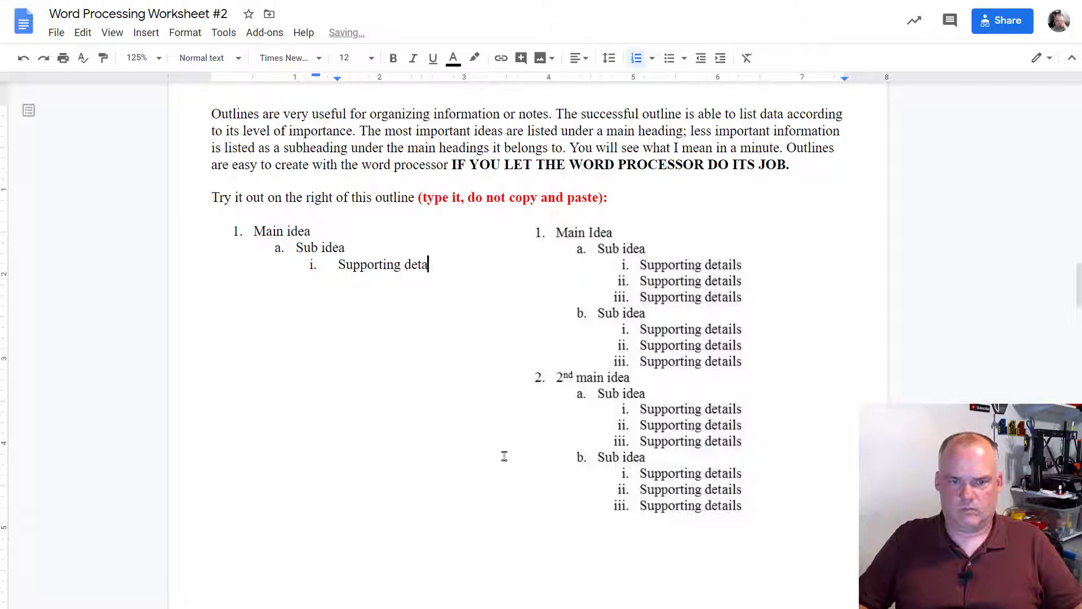
pyautogui.write('ils')
pyautogui.press('Return')
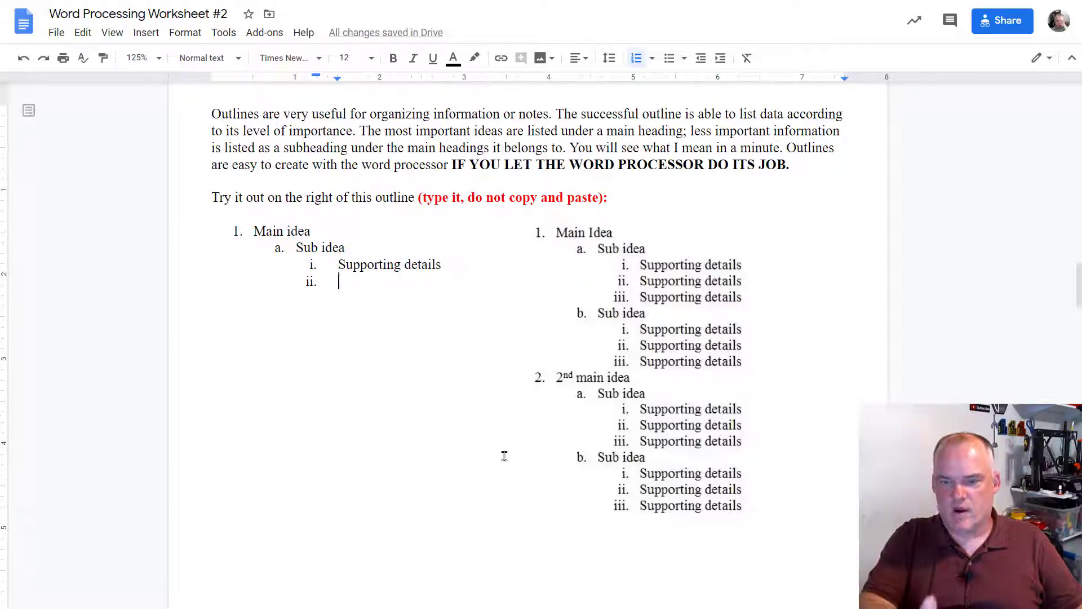
# Enter "Supporting details" as the second and third items beneath the first "Sub idea".
pyautogui.write('Su')
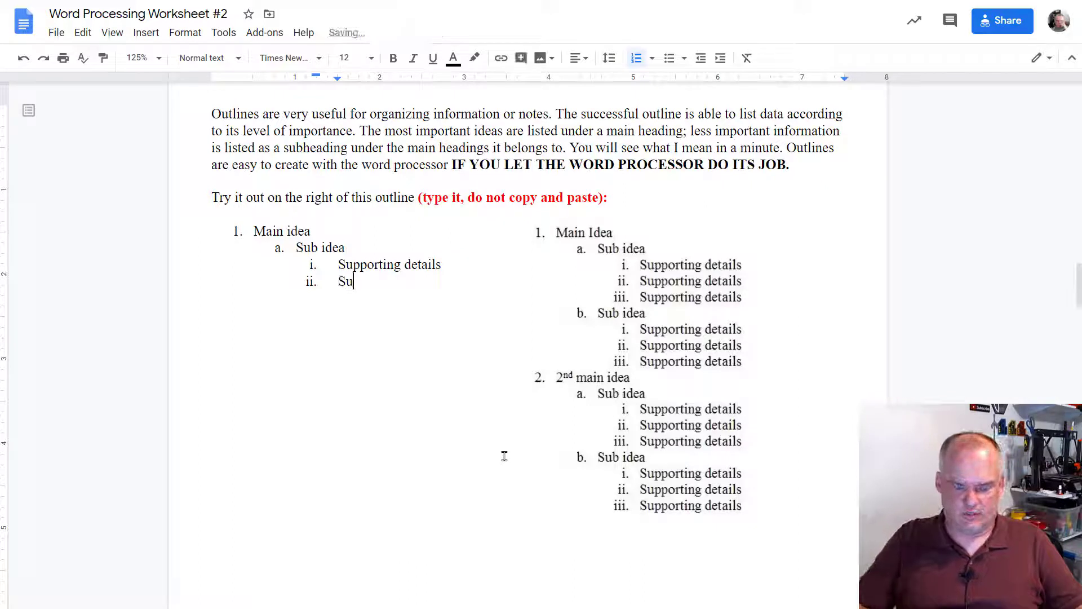
pyautogui.write('pporting details')
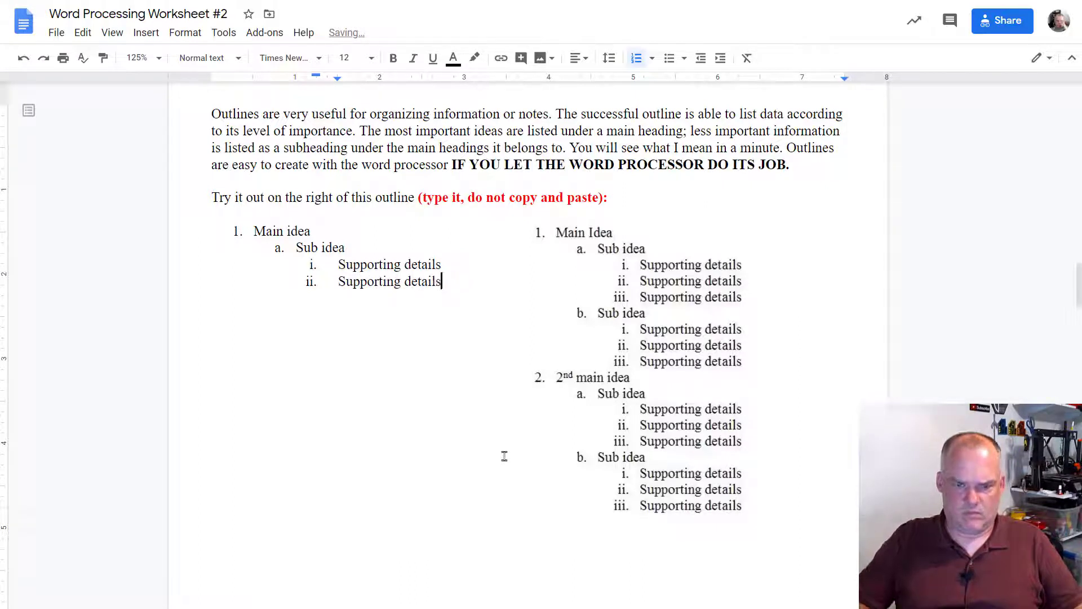
pyautogui.press('Return')
pyautogui.write('Su')
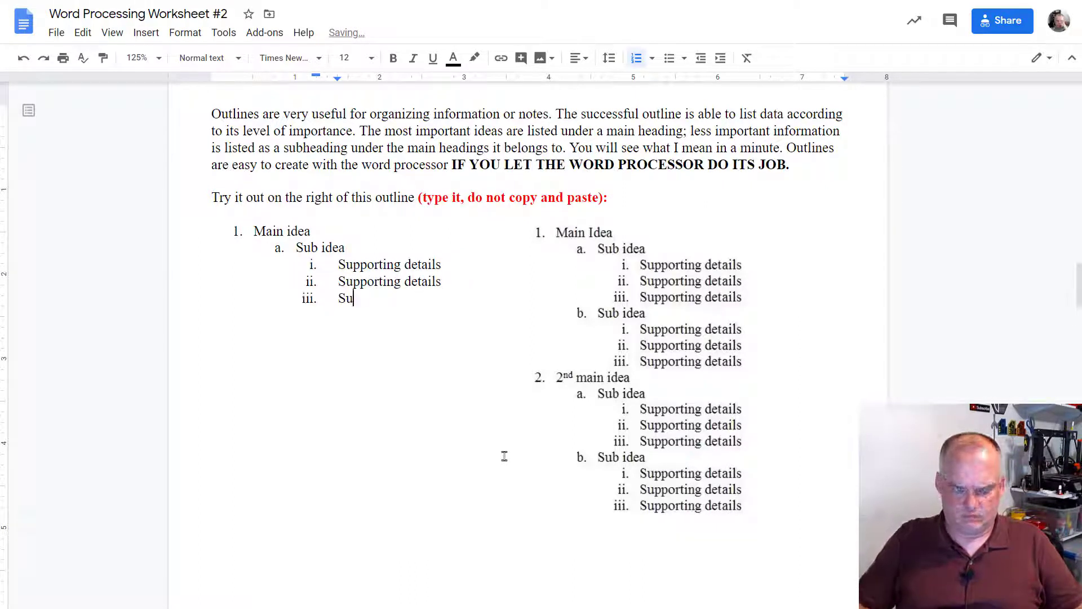
pyautogui.write('pporting details')
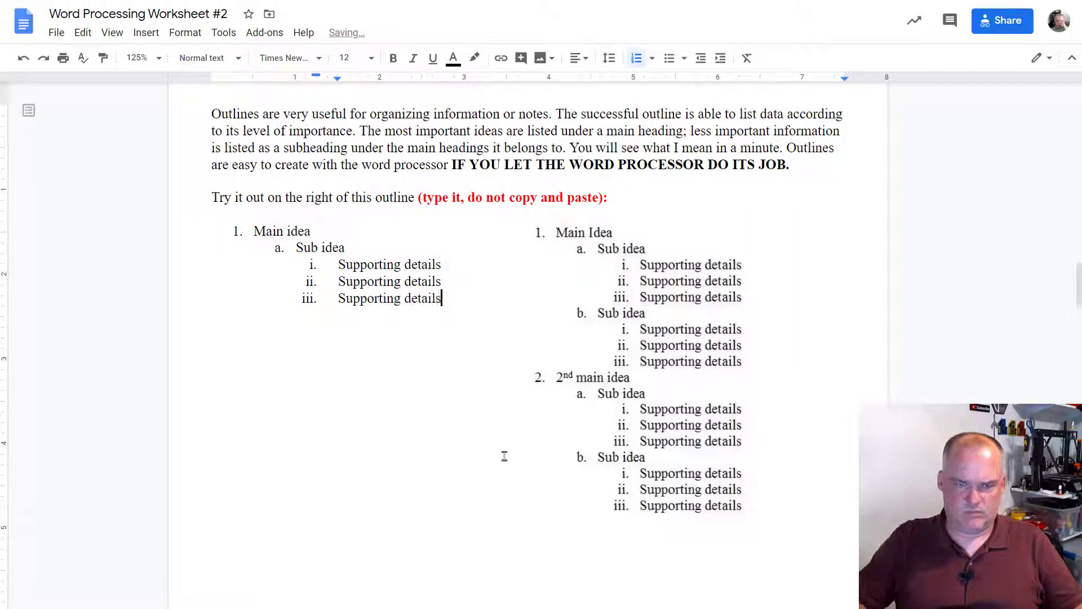
# Add a second "Sub idea" item under "Main idea", one level above the supporting details.
pyautogui.press('Return')
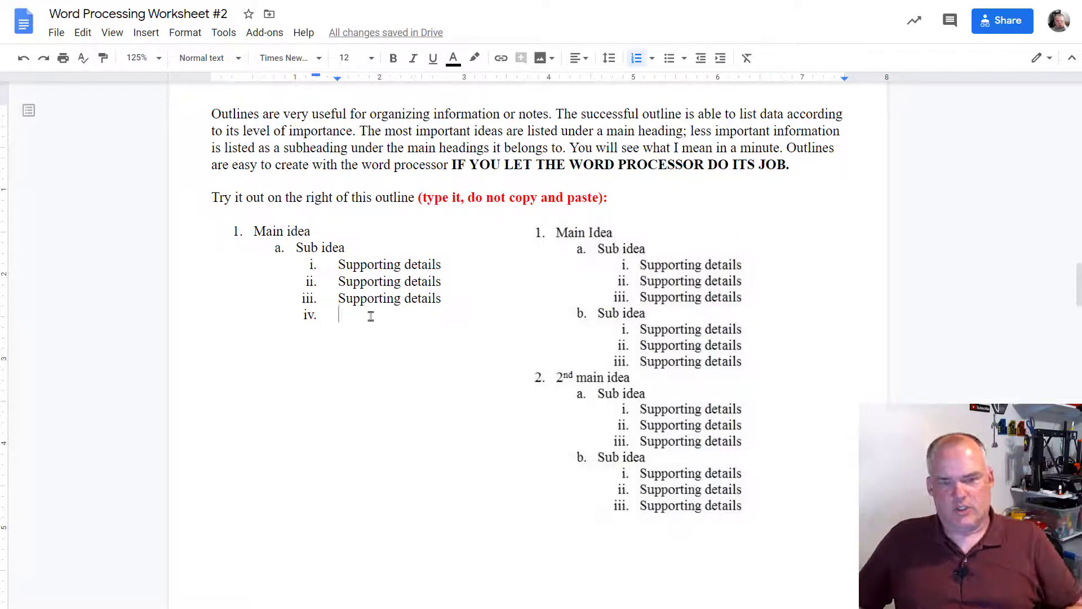
pyautogui.hotkey('shift', 'Tab')
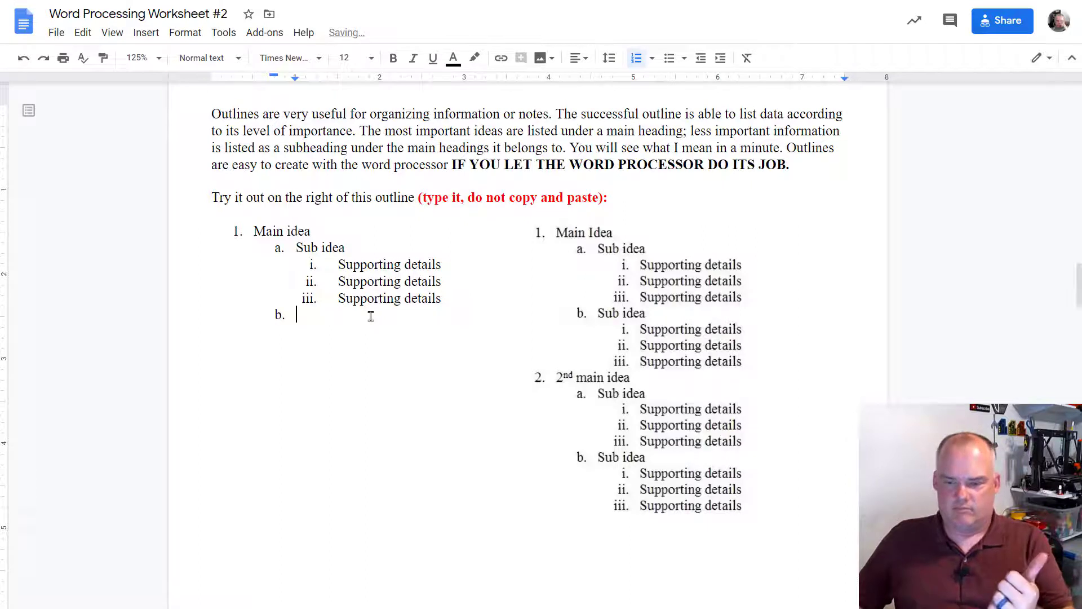
pyautogui.write('Su')
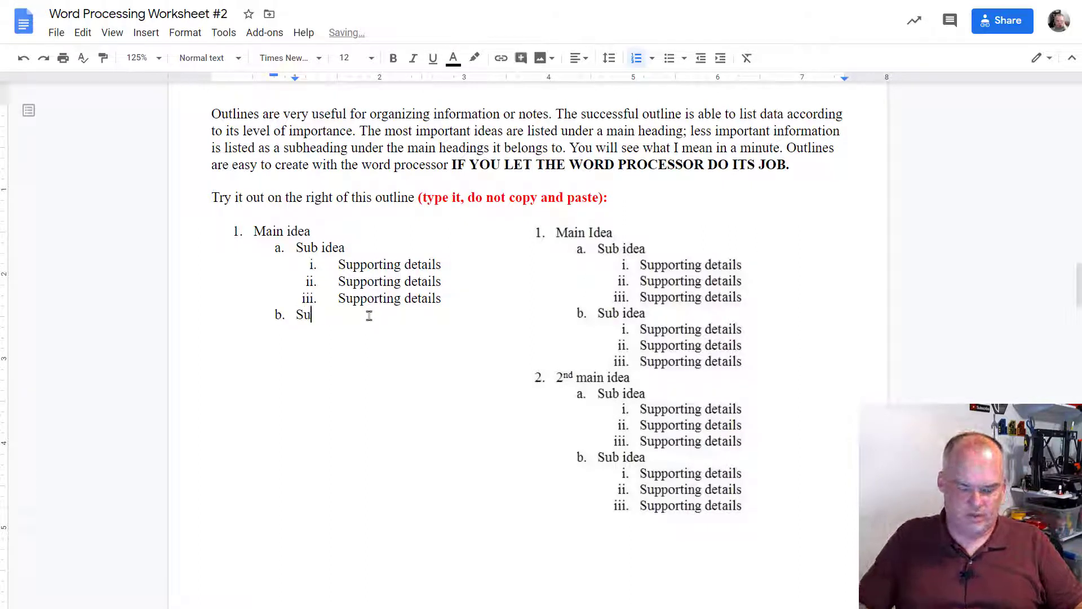
pyautogui.write('b idea')
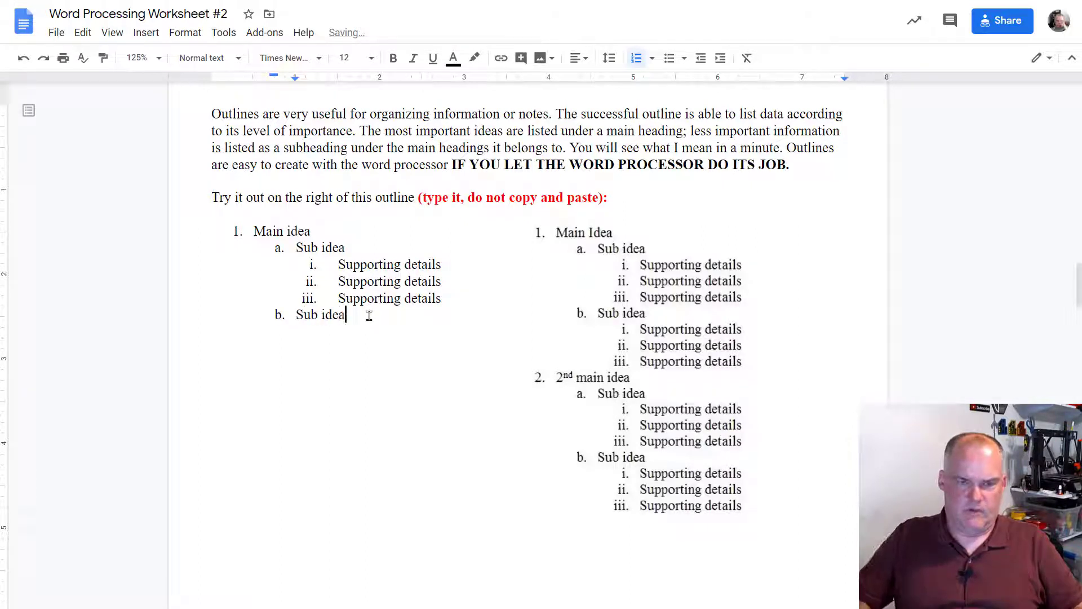
# Add three "Supporting details" items one level beneath the second "Sub idea" of the first main idea.
pyautogui.press('Return')
pyautogui.press('Tab')
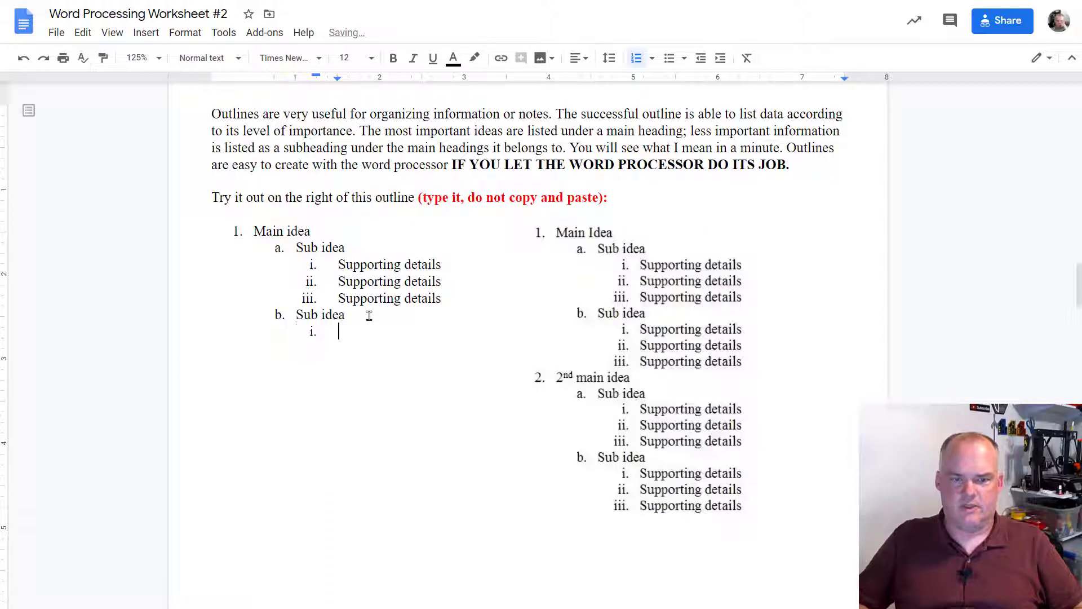
pyautogui.write('Supporting details')
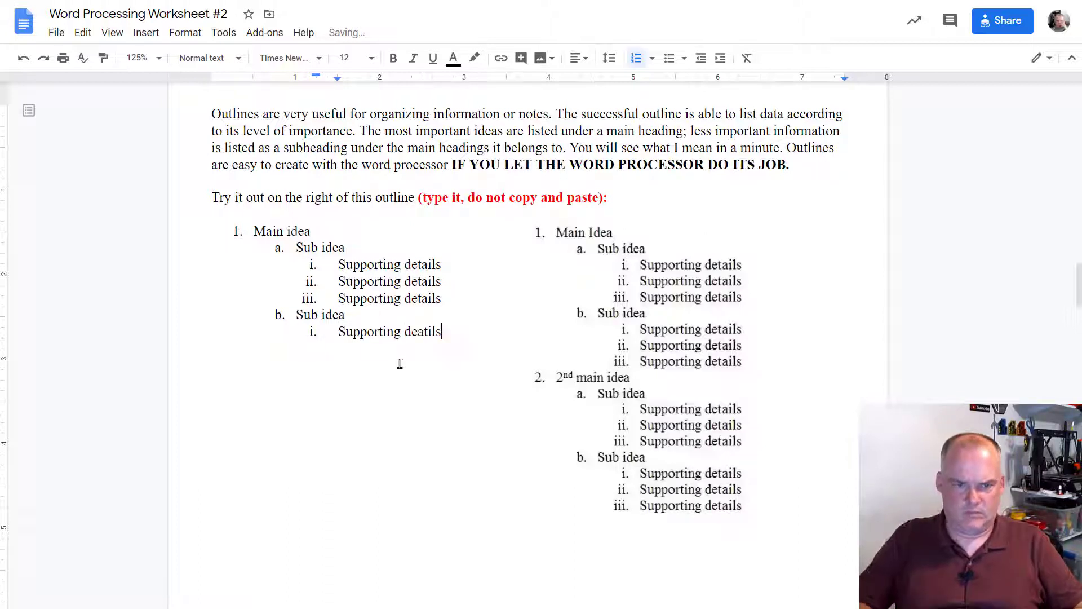
pyautogui.press('Return')
pyautogui.write('Supporting details')
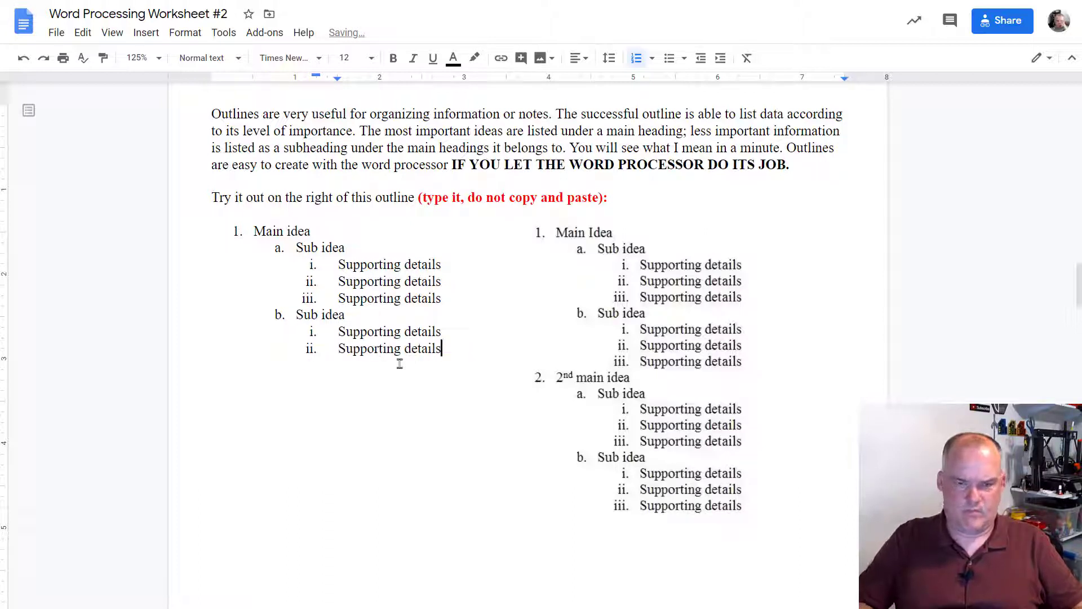
pyautogui.press('Return')
pyautogui.write('Supporting deatils')
# Add an empty item after the last supporting detail and promote it two levels to the main level.
pyautogui.press('Return')
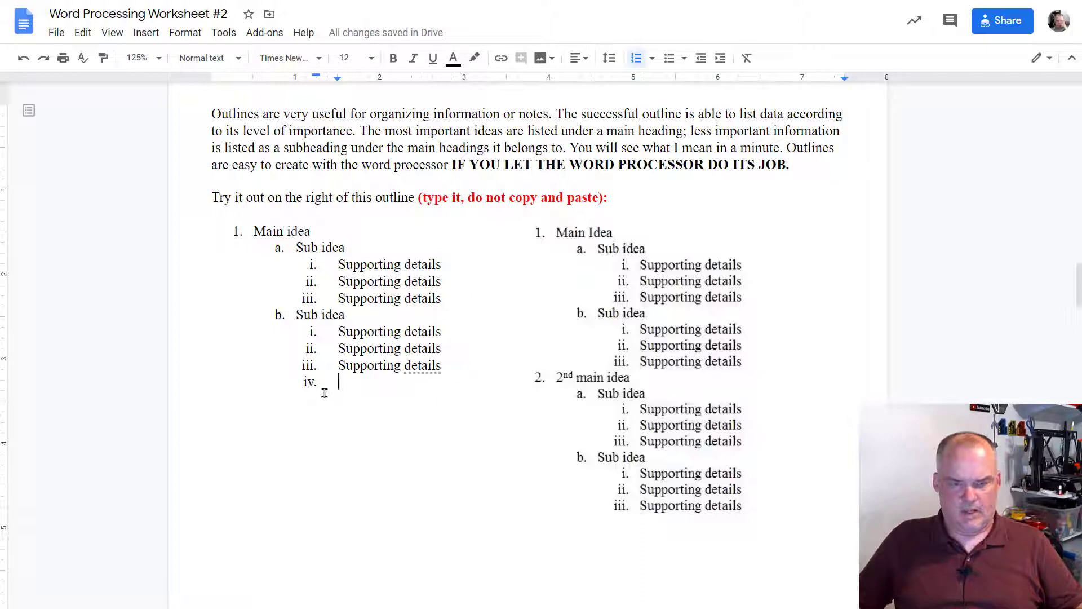
pyautogui.hotkey('shift', 'Tab')
pyautogui.hotkey('shift', 'Tab')
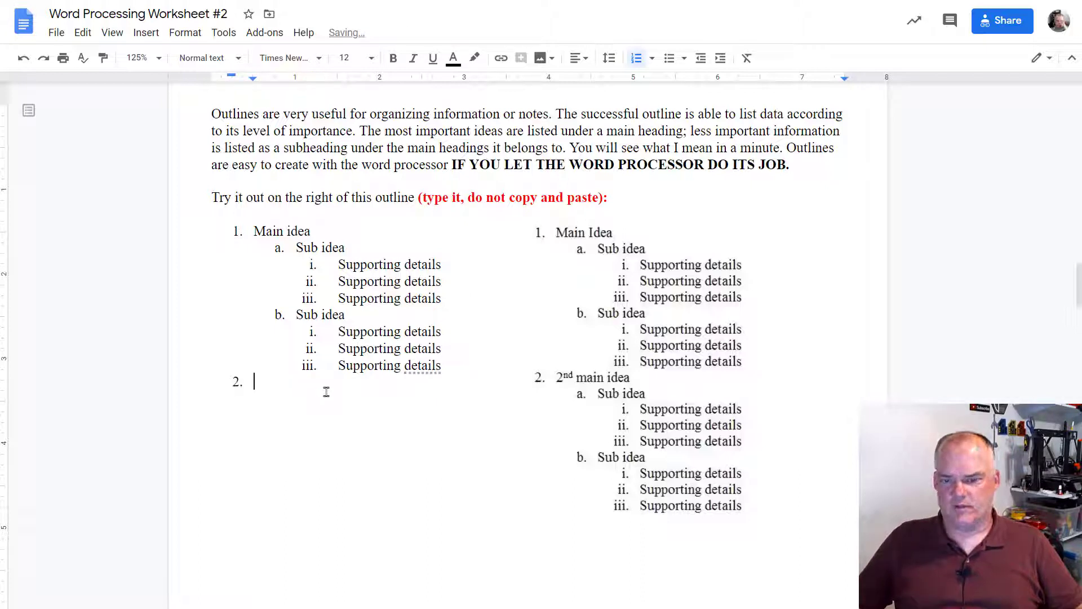
# Demote the empty second main item four levels and promote it back to the main level.
pyautogui.press('Tab')
pyautogui.press('Tab')
pyautogui.press('Tab')
pyautogui.press('Tab')
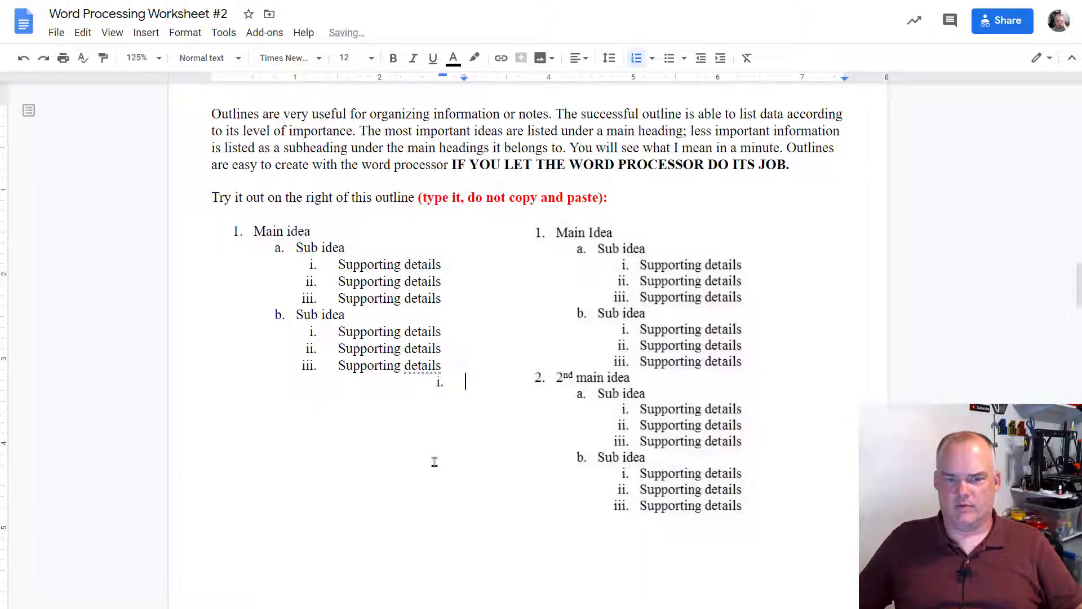
pyautogui.hotkey('shift', 'Tab')
pyautogui.hotkey('shift', 'Tab')
pyautogui.hotkey('shift', 'Tab')
pyautogui.hotkey('shift', 'Tab')
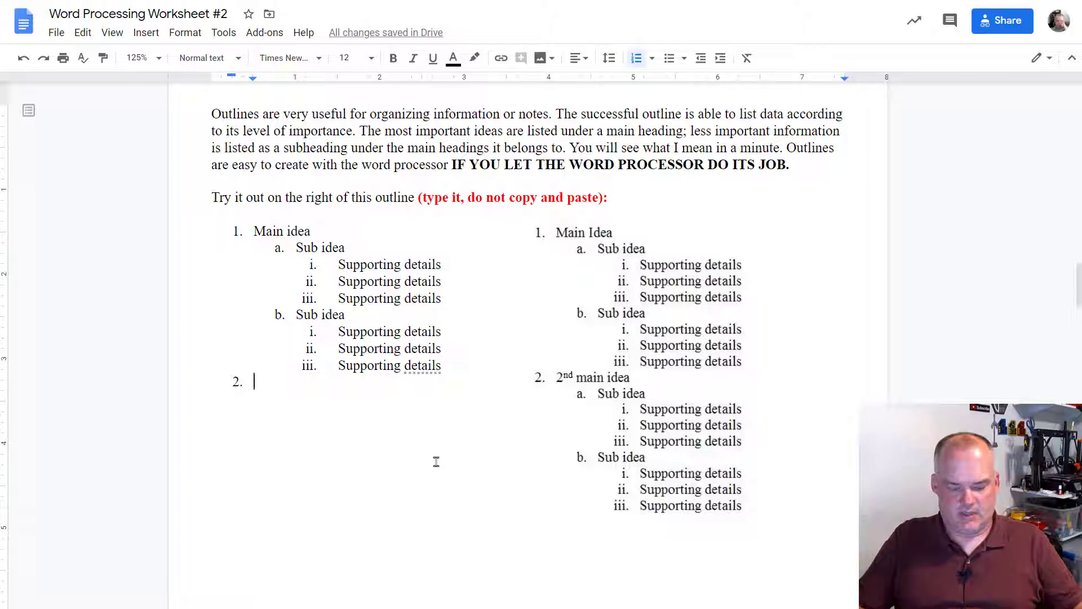
# Enter "2nd main idea" as the second main item and add an empty sub-item beneath it.
pyautogui.write('2nd main')
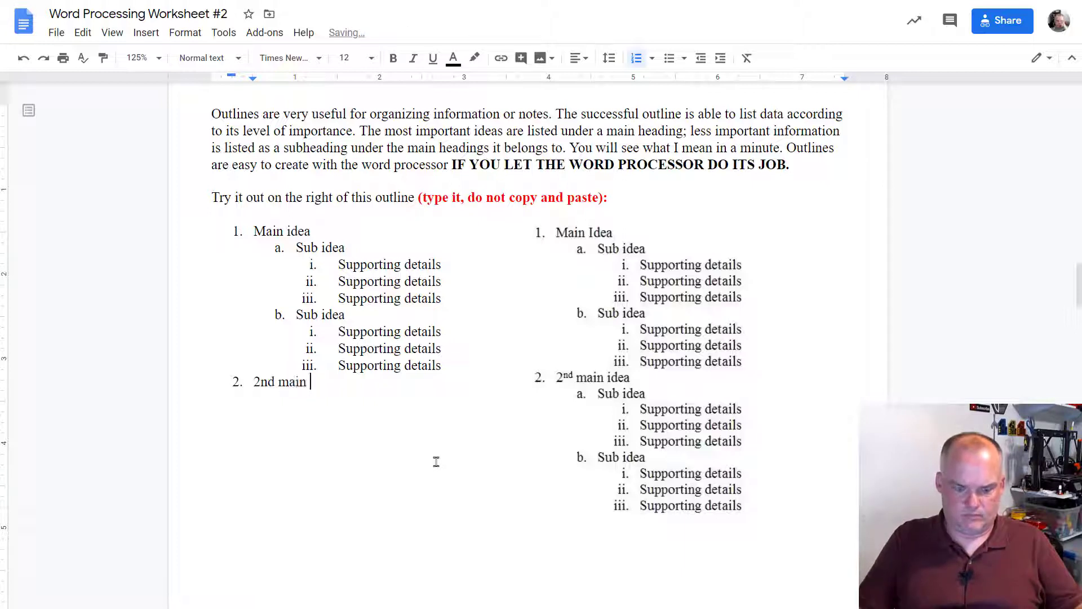
pyautogui.write(' idea')
pyautogui.press('Return')
pyautogui.press('Tab')
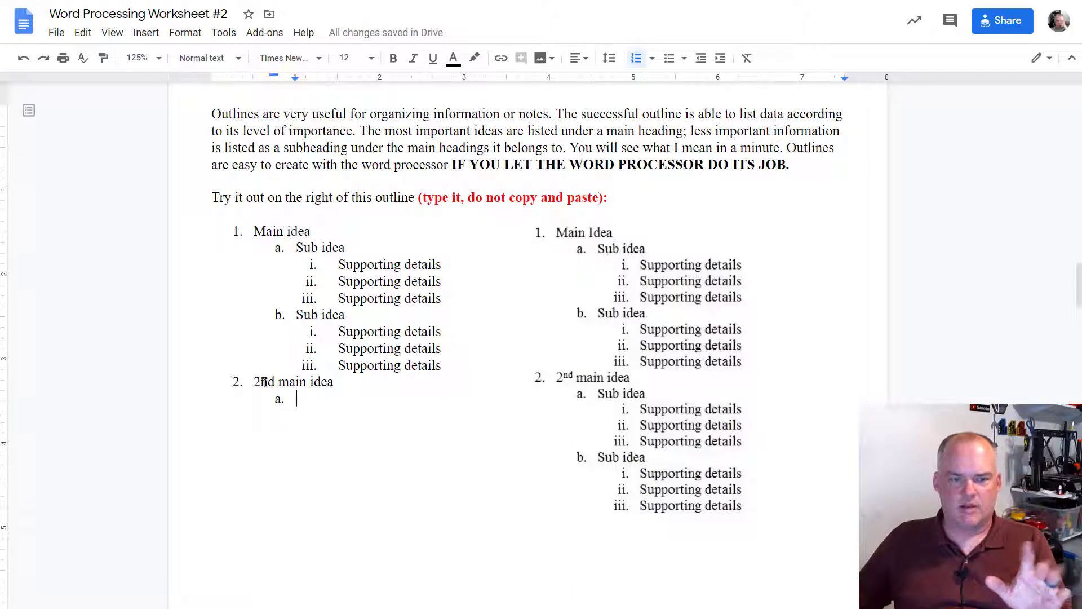
# Format the "nd" in "2nd main idea" as superscript.
pyautogui.moveTo(261, 381); pyautogui.dragTo(273, 381)
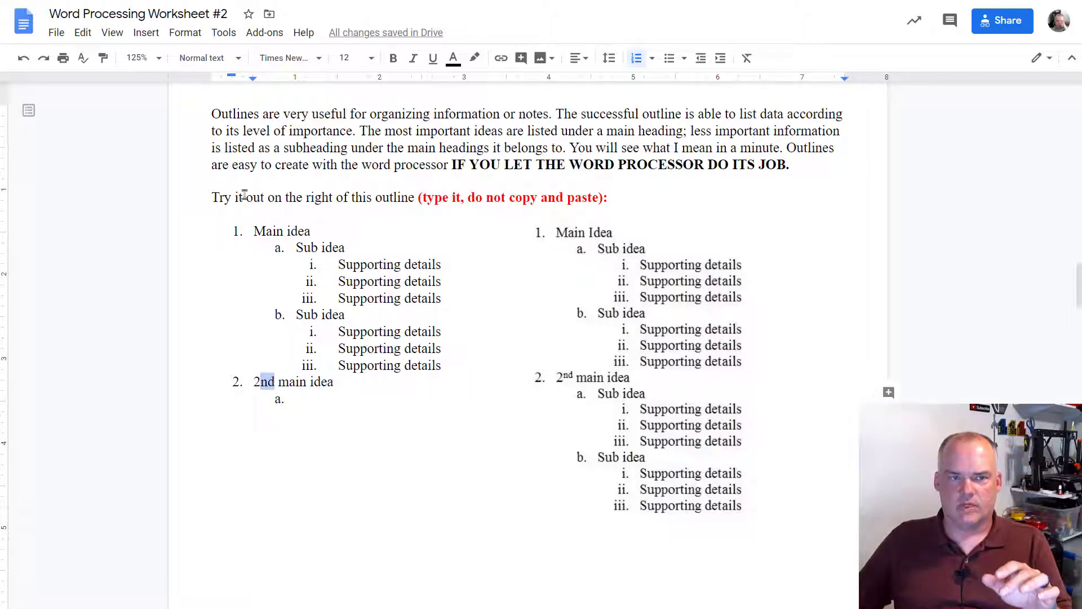
pyautogui.click(190, 34)
pyautogui.moveTo(206, 61)
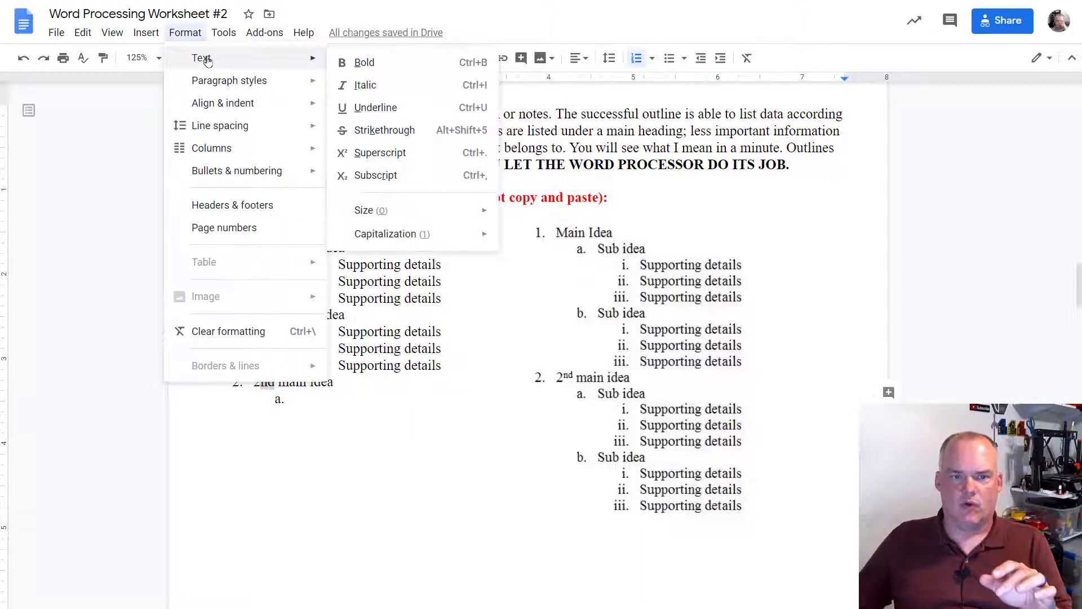
pyautogui.click(387, 152)
# Enter "Sub idea" in the empty item under the second main idea and add "Supporting details" one level beneath it.
pyautogui.click(329, 403)
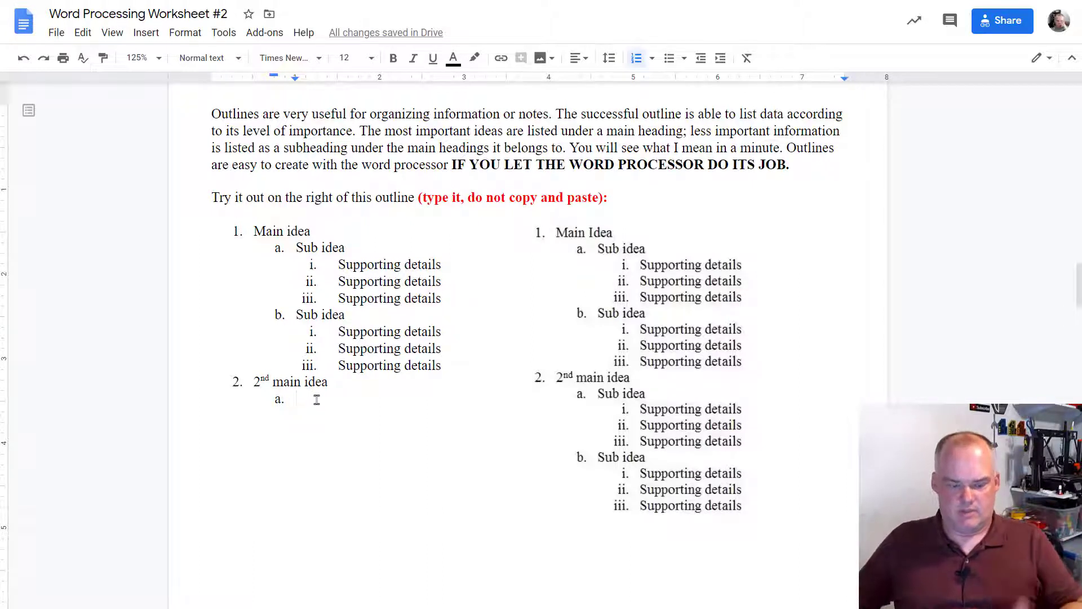
pyautogui.write('Sub idea')
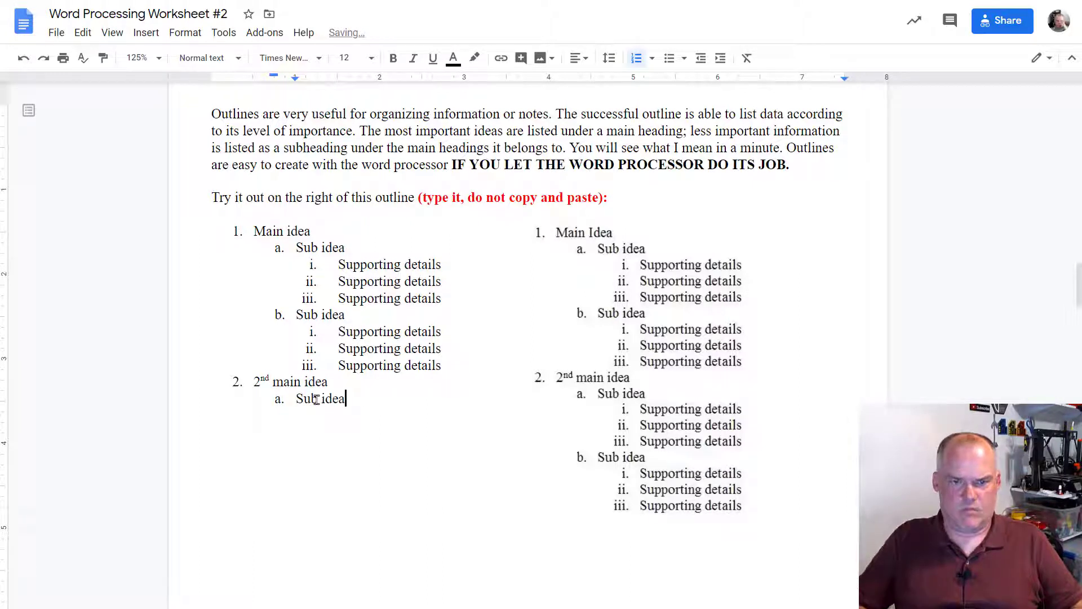
pyautogui.press('Return')
pyautogui.press('Tab')
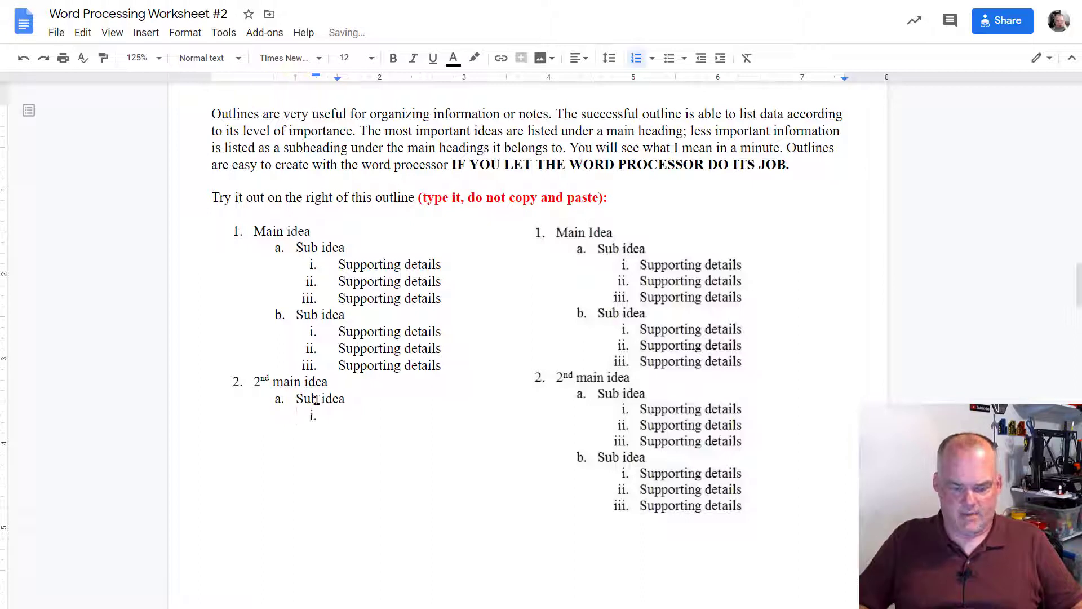
pyautogui.write('Supporting details')
pyautogui.press('Return')
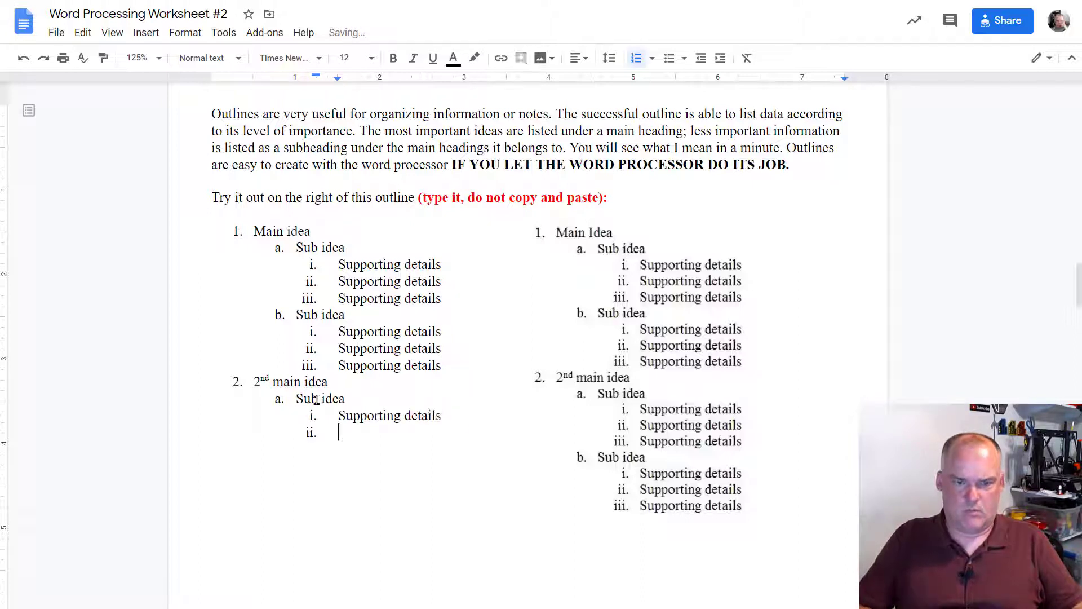
# Add two more "Supporting details" items under the second main idea's first "Sub idea", correcting the stray capital U in the last one.
pyautogui.write('Supporting details')
pyautogui.press('Return')
pyautogui.write('SUpporting ')
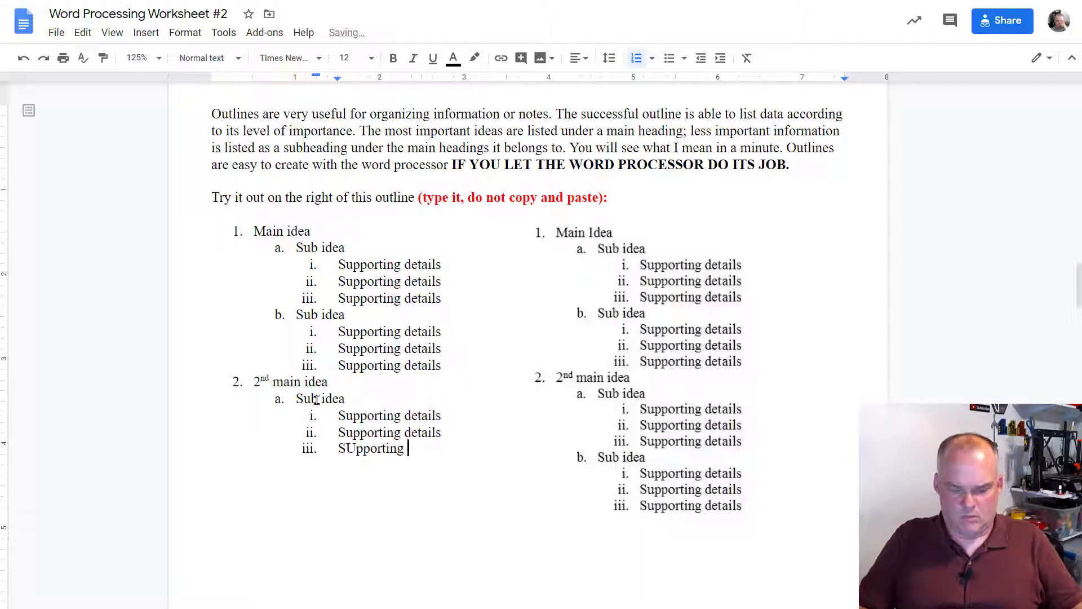
pyautogui.write('details')
pyautogui.click(358, 450)
pyautogui.press('BackSpace')
pyautogui.write('u')
pyautogui.moveTo(448, 459); pyautogui.dragTo(465, 455)
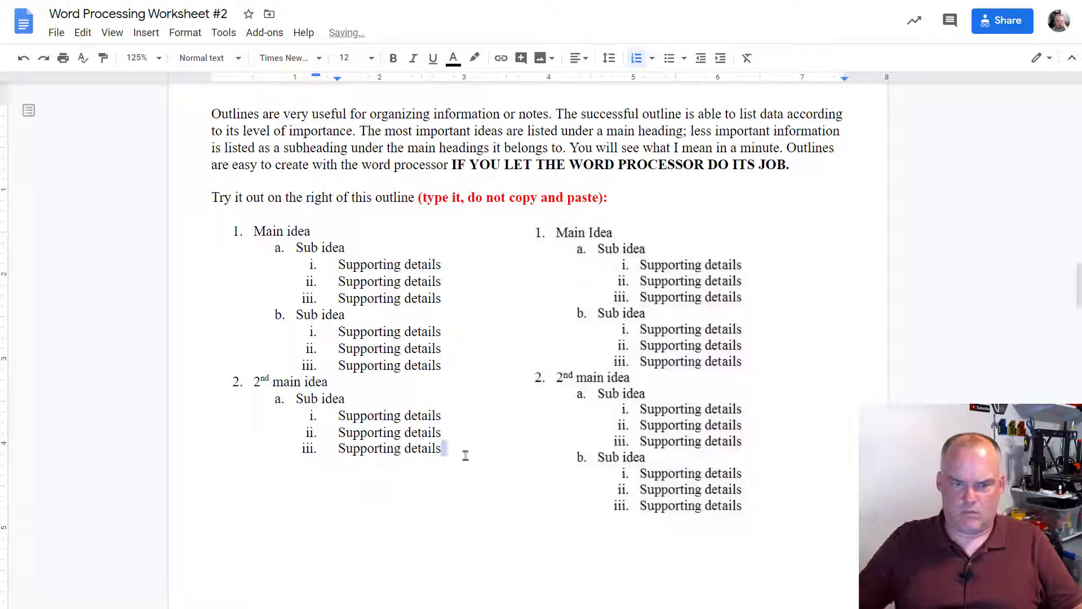
# Add a second "Sub idea" item under the second main idea, one level above its supporting details.
pyautogui.press('Return')
pyautogui.hotkey('shift', 'Tab')
pyautogui.write('Sub idea')
# Add three "Supporting details" items one level beneath the second main idea's second "Sub idea" and end the numbered list on the line below.
pyautogui.press('Return')
pyautogui.press('Tab')
pyautogui.write('S')
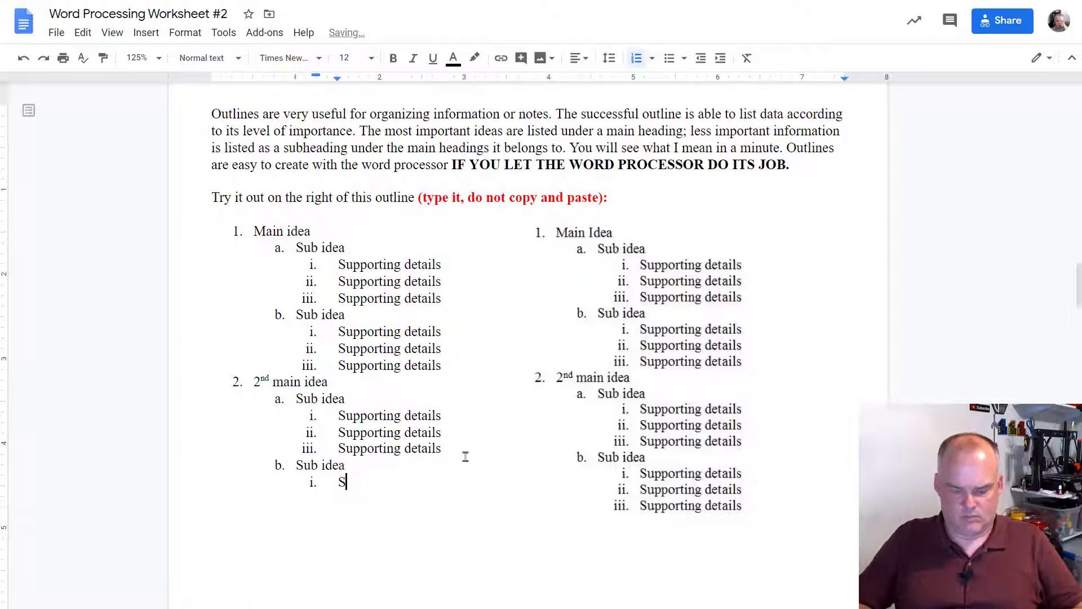
pyautogui.write('upporting details')
pyautogui.press('Return')
pyautogui.write('Support')
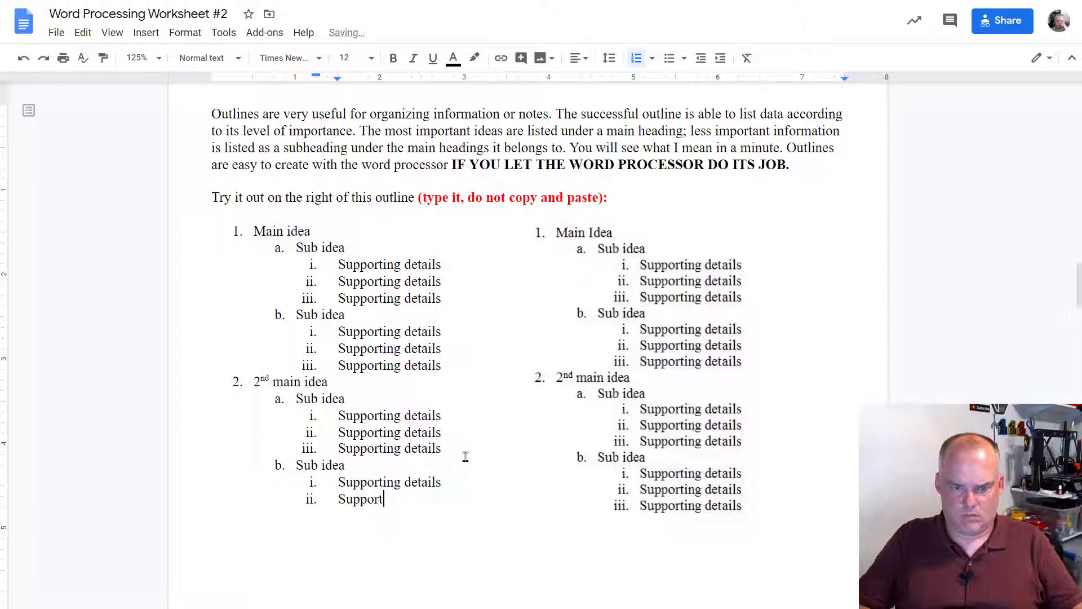
pyautogui.write('ing details')
pyautogui.press('Return')
pyautogui.write('Supporting details')
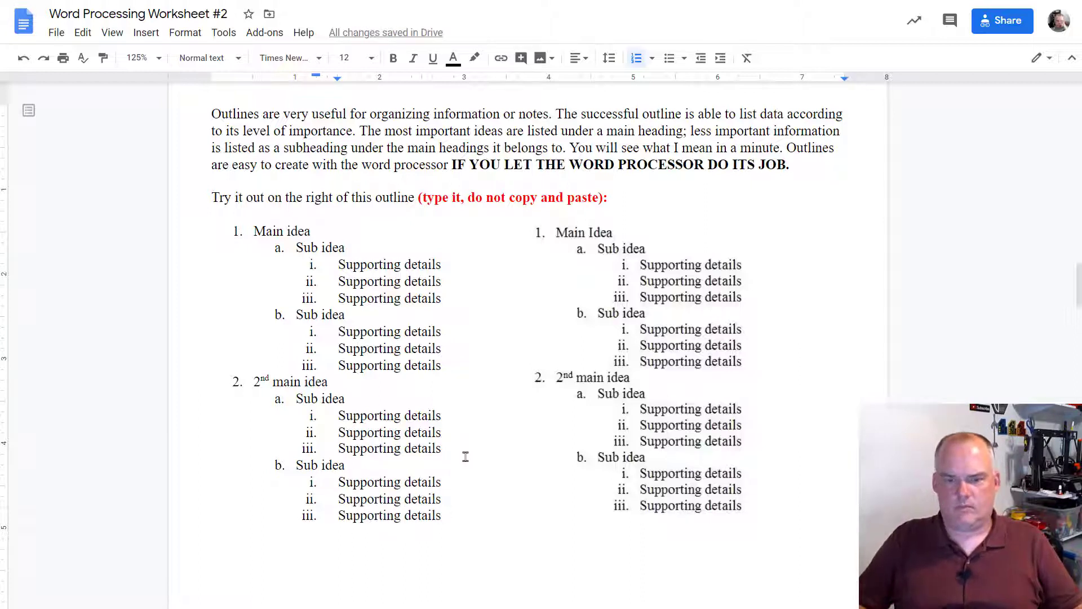
pyautogui.press('Return')
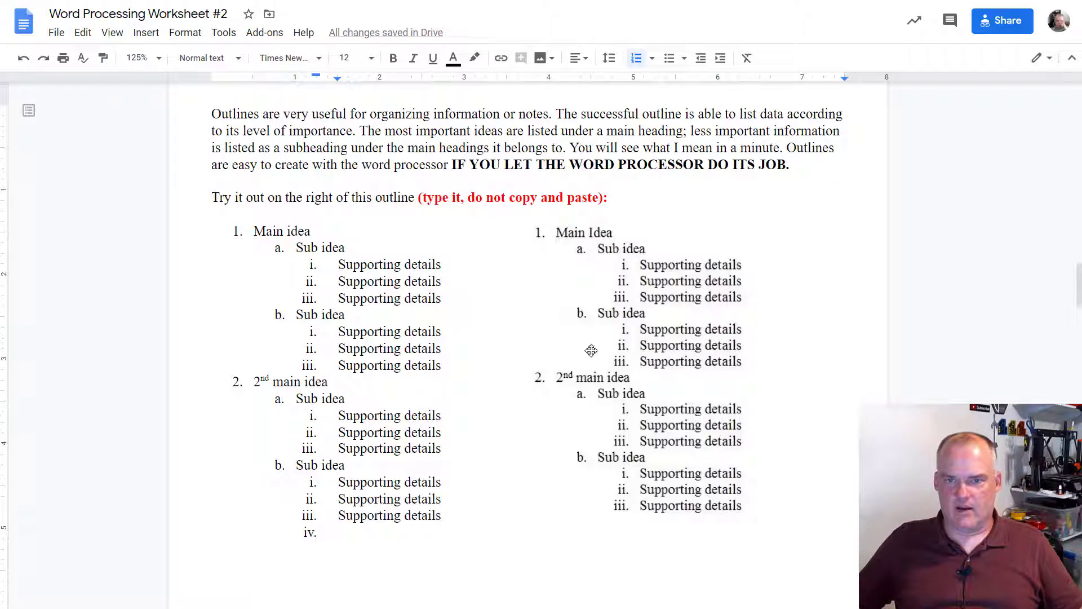
pyautogui.click(635, 59)
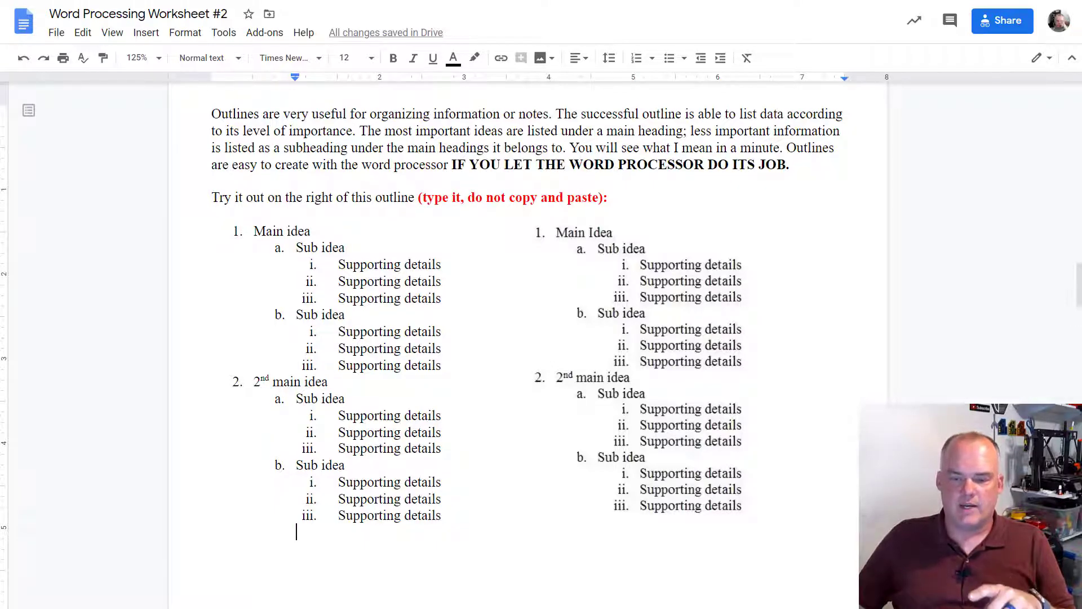
# Start a numbered list on the blank line below "Duplicate the above outline here".
pyautogui.scroll(-20, 949, 399)
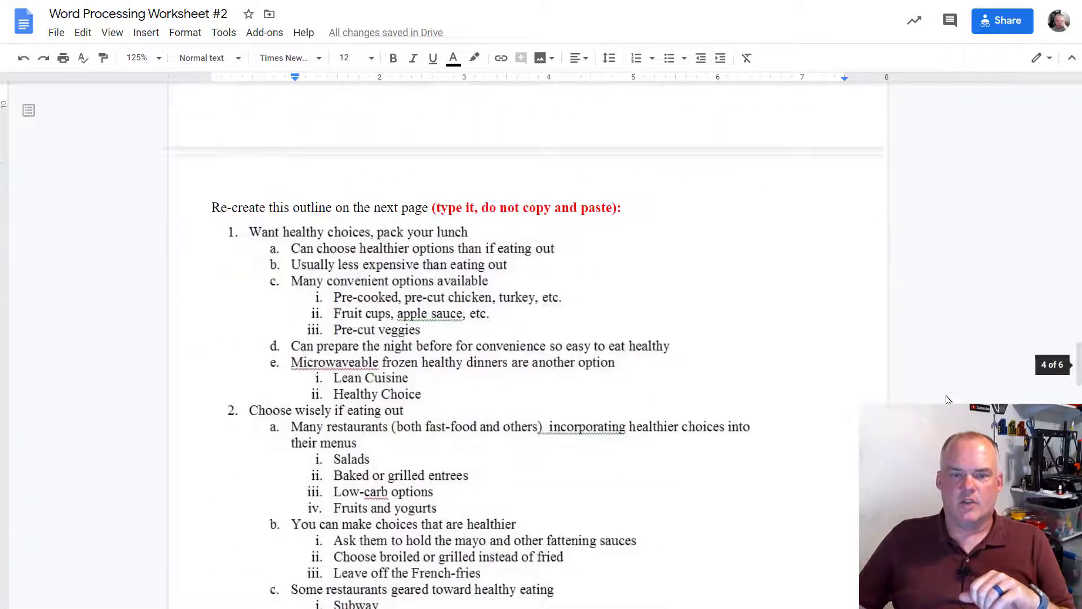
pyautogui.scroll(1, 948, 399)
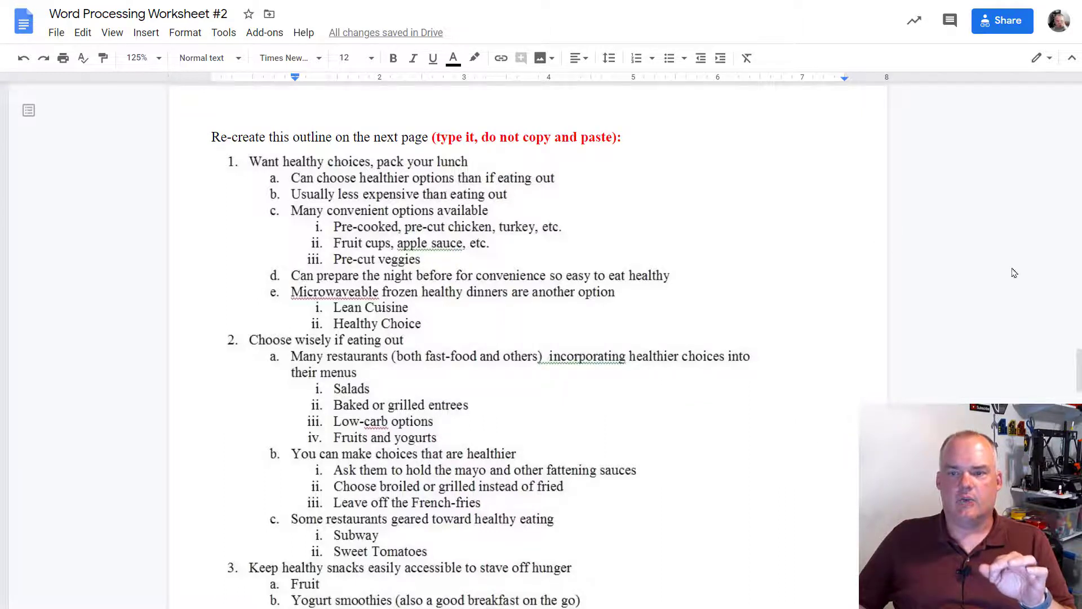
pyautogui.moveTo(1070, 369); pyautogui.dragTo(1077, 372)
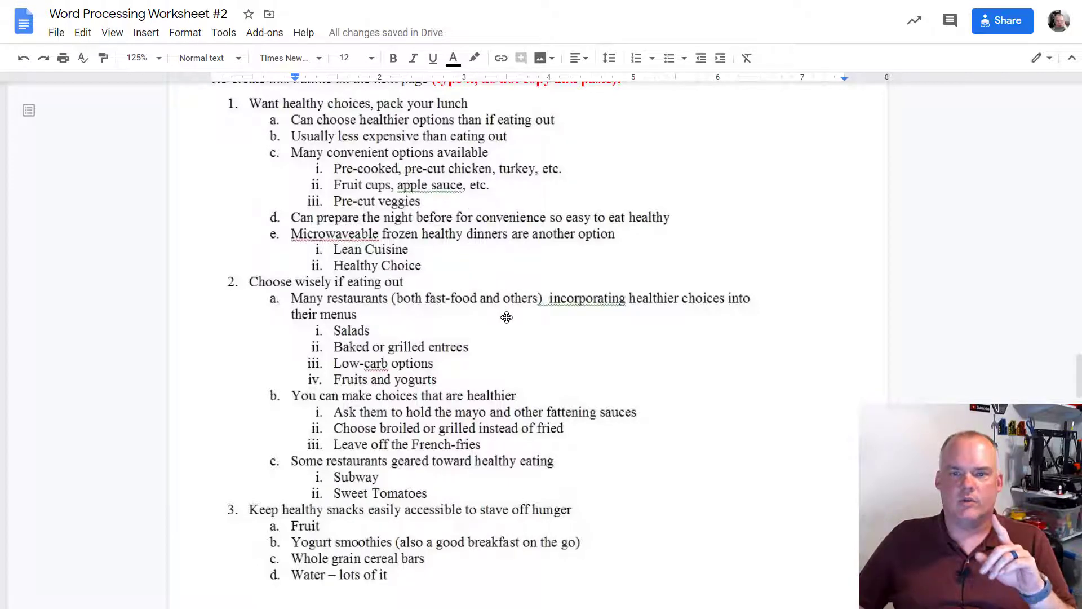
pyautogui.scroll(-15, 507, 318)
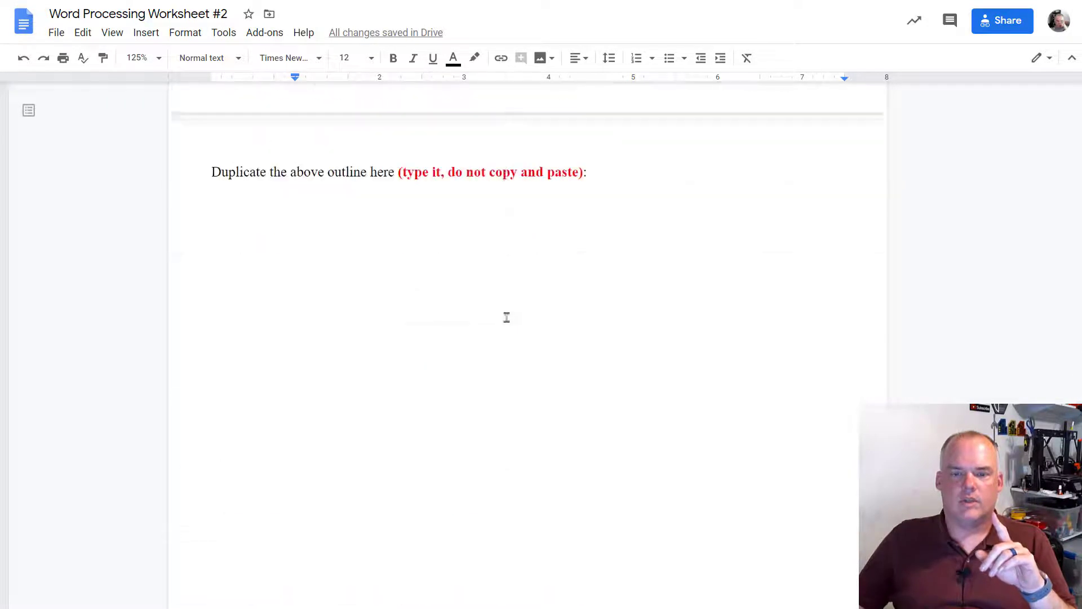
pyautogui.scroll(3, 506, 317)
pyautogui.scroll(-1, 506, 317)
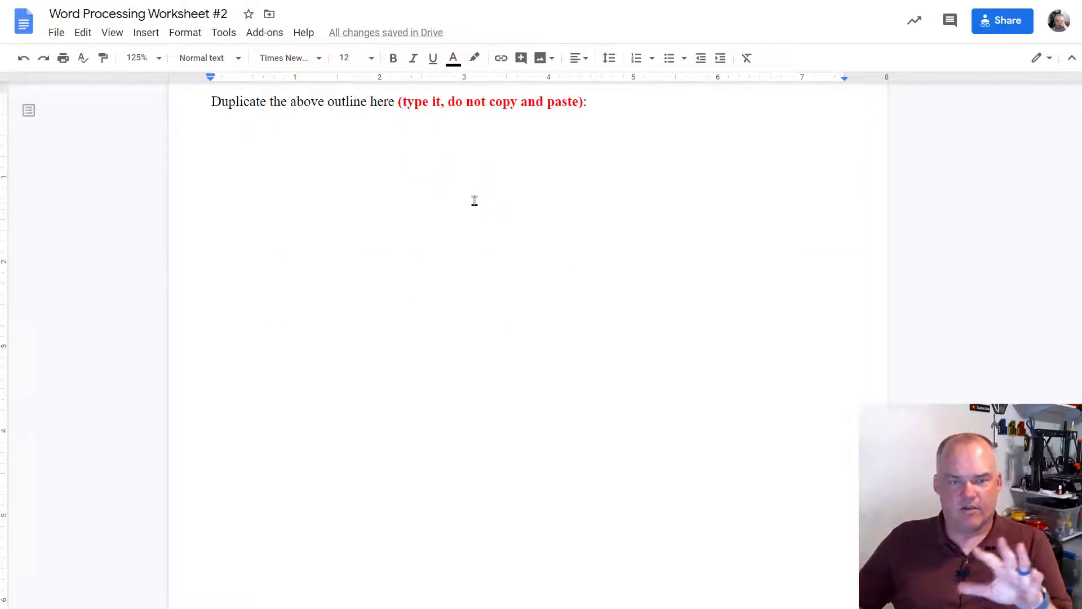
pyautogui.click(214, 134)
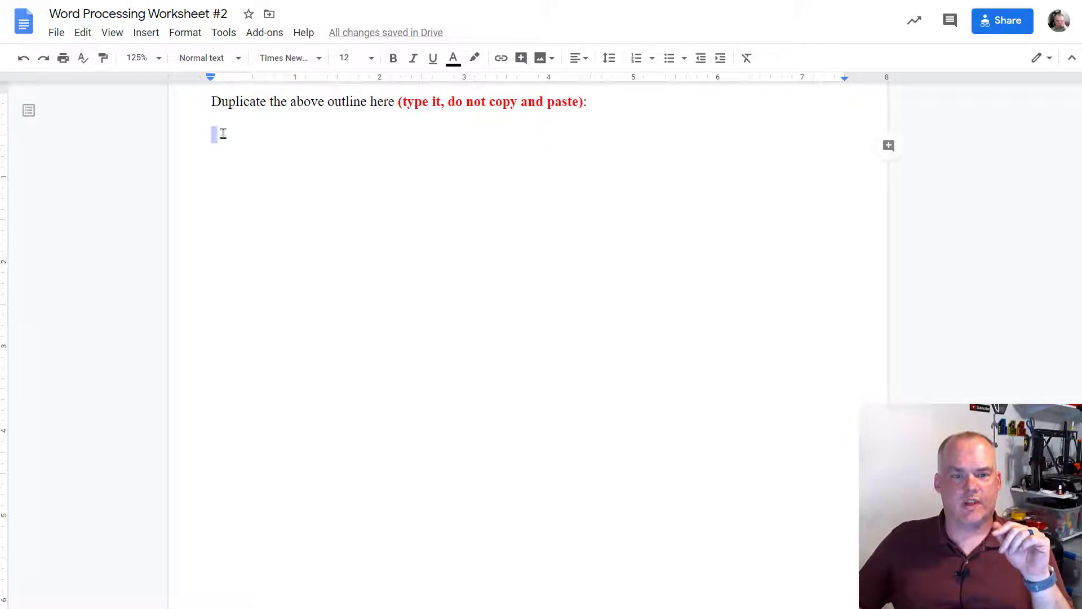
pyautogui.click(636, 58)
# Examine the levels and items of the healthy-eating sample outline against the empty numbered list on the following page.
pyautogui.scroll(10, 524, 256)
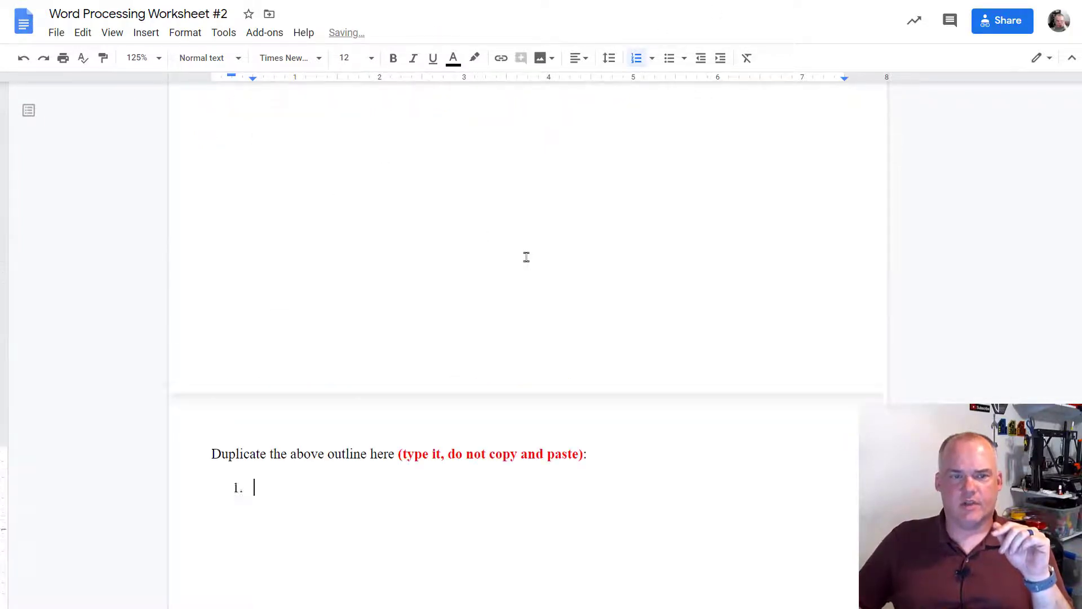
pyautogui.scroll(6, 526, 259)
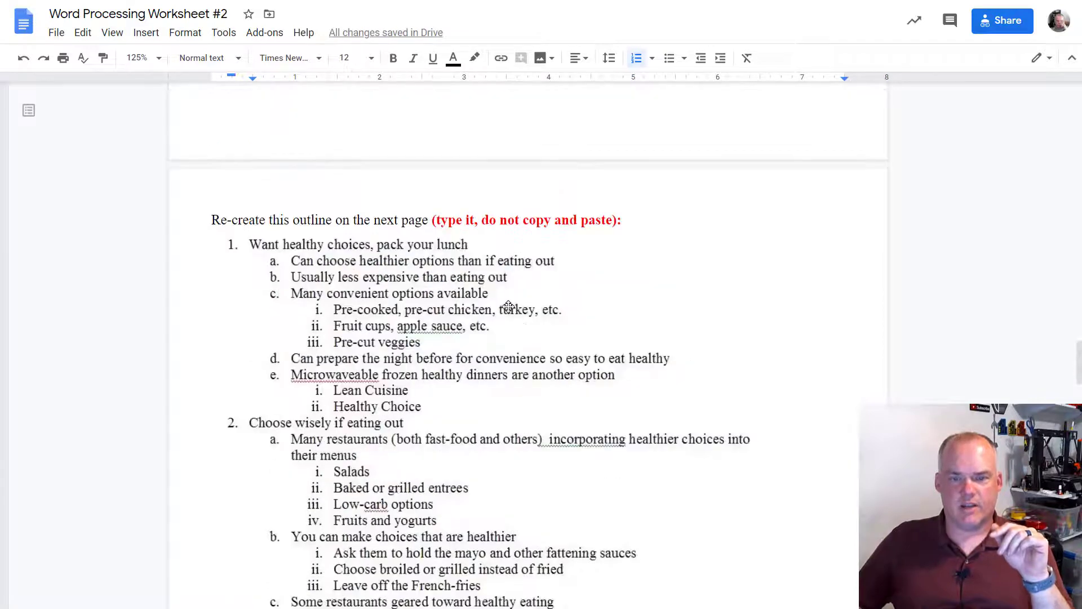
pyautogui.scroll(-5, 507, 305)
pyautogui.scroll(-10, 509, 306)
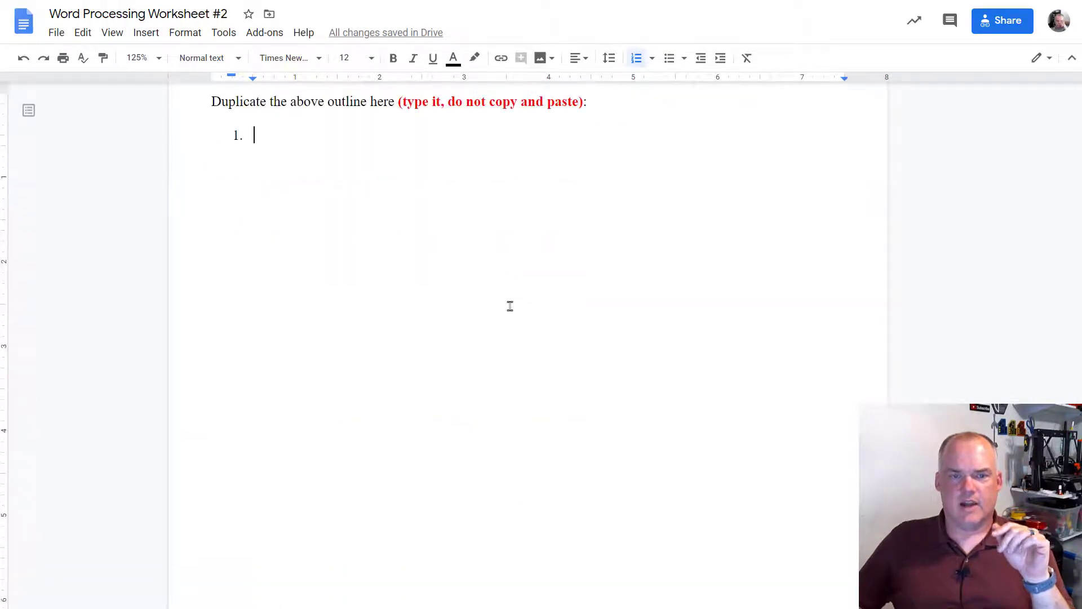
pyautogui.scroll(1, 510, 306)
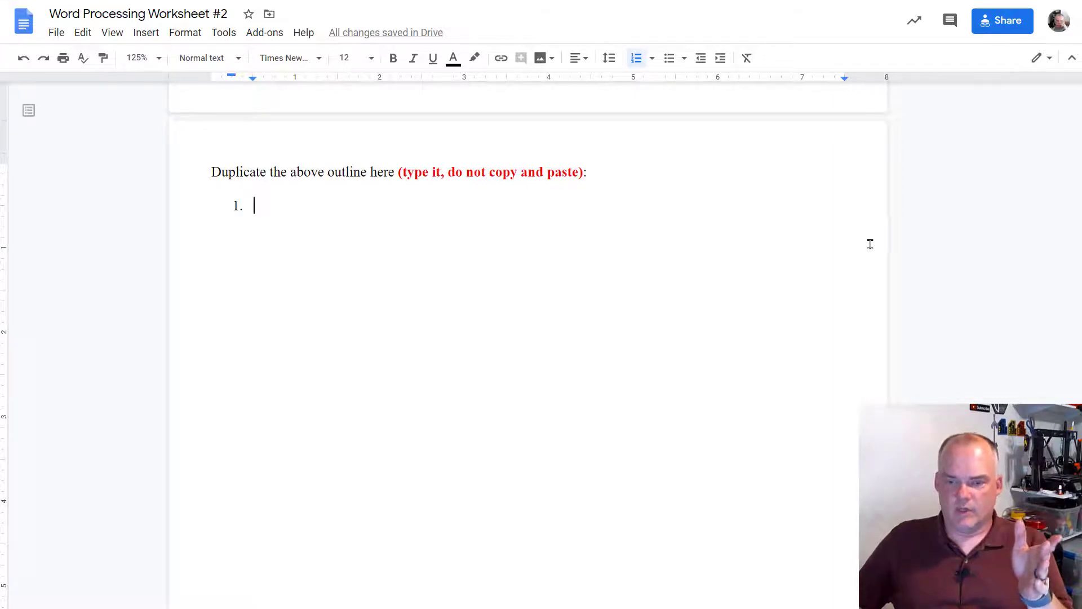
pyautogui.scroll(15, 869, 239)
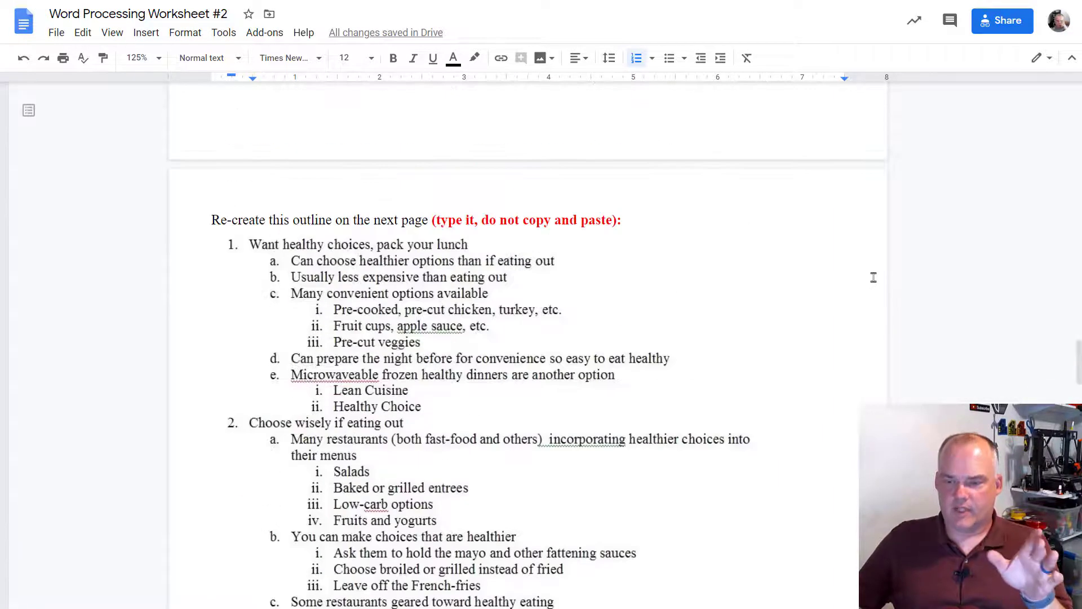
pyautogui.scroll(-1, 873, 277)
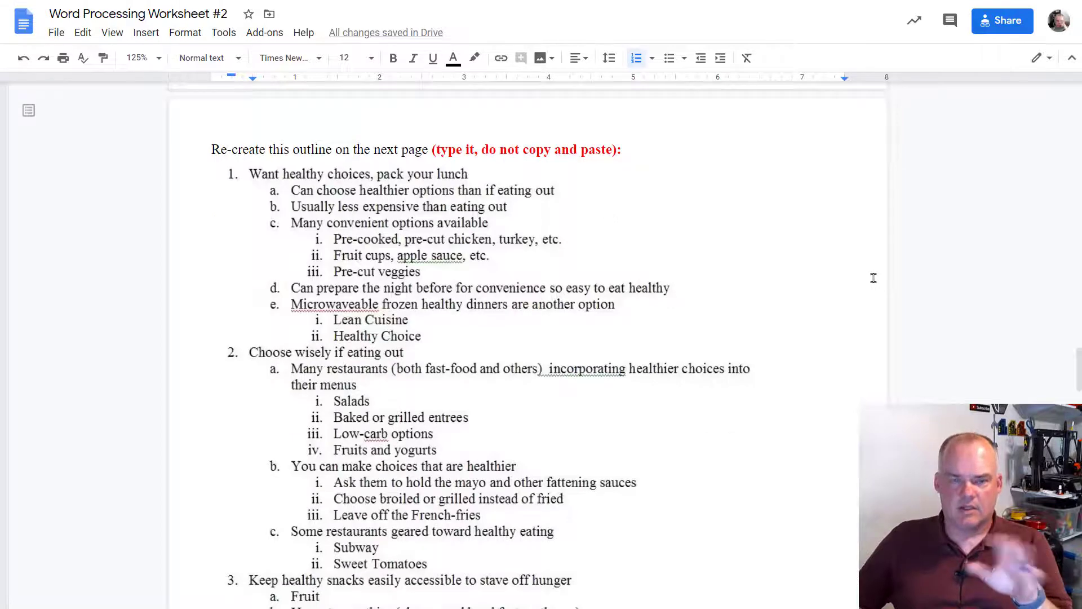
pyautogui.scroll(-10, 873, 278)
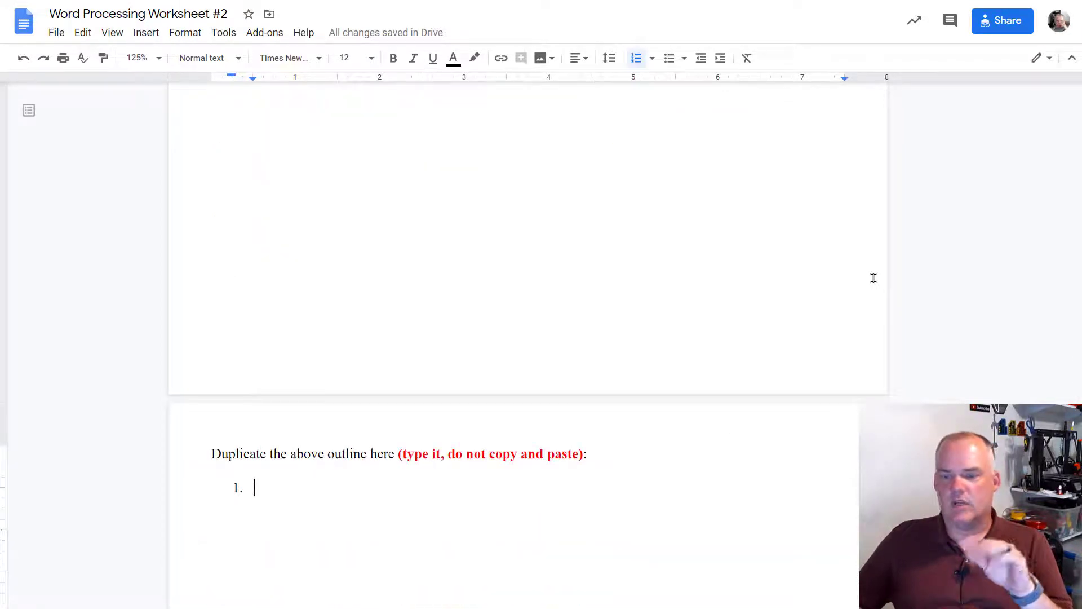
pyautogui.scroll(10, 857, 276)
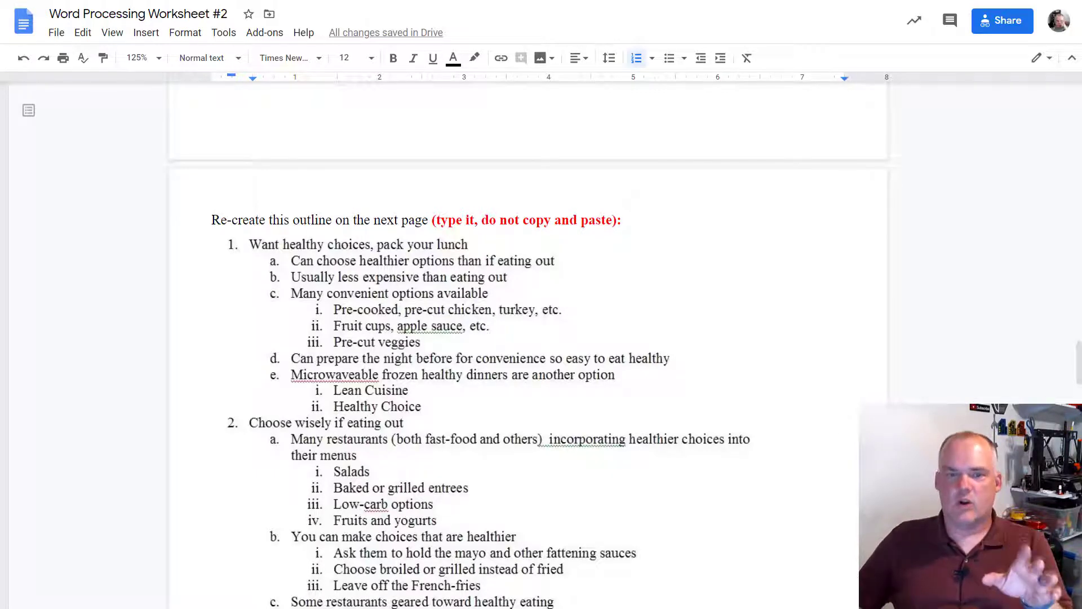
pyautogui.scroll(-3, 528, 339)
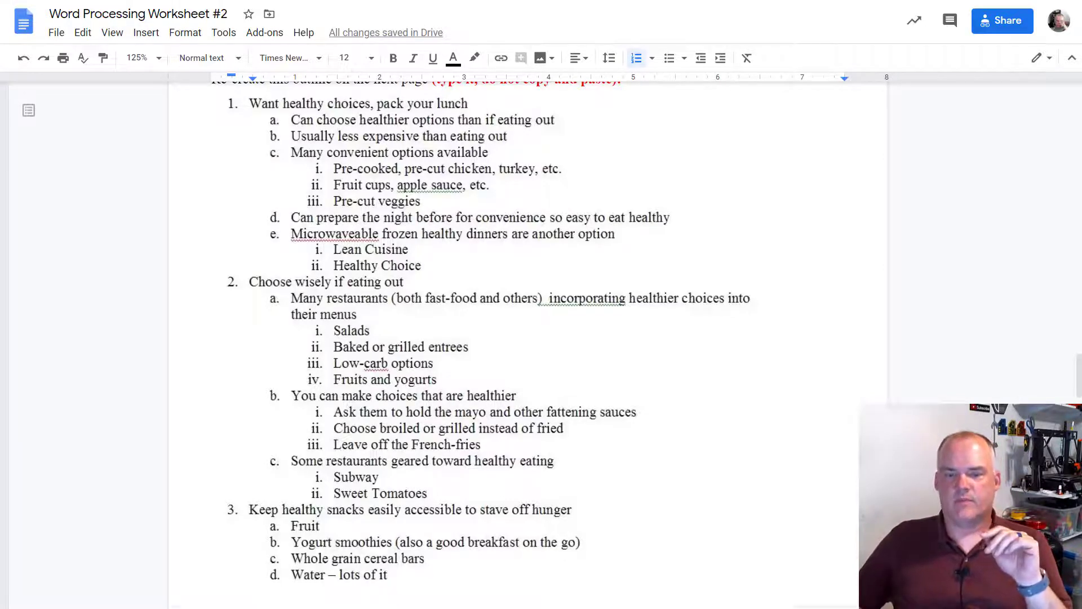
pyautogui.scroll(-11, 528, 345)
pyautogui.scroll(-3, 574, 172)
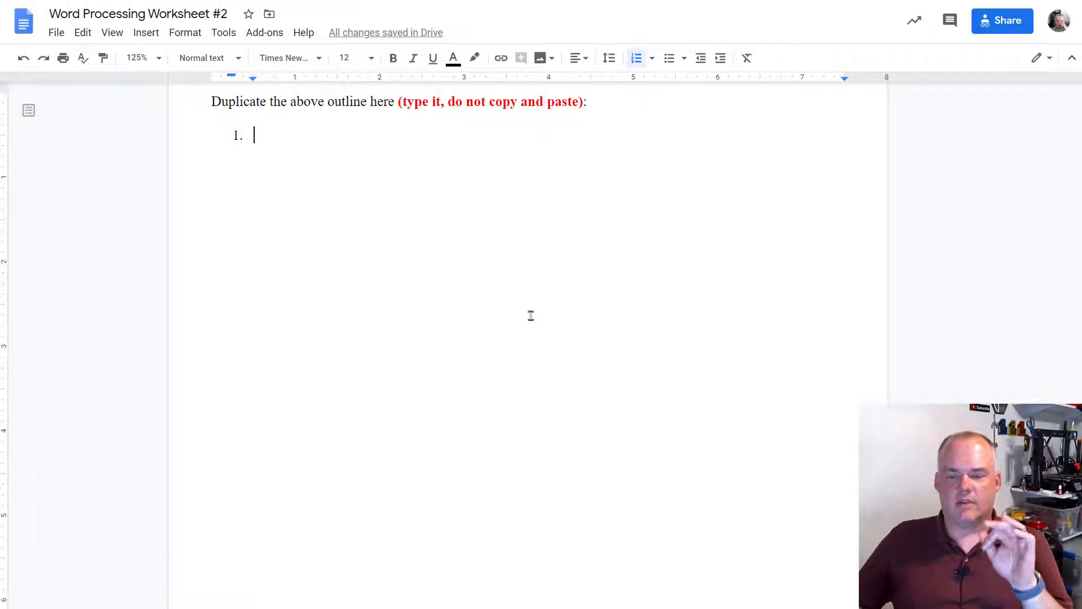
# Enter the heading "Products I'd like to See" in the blank area beside the sample bulleted list.
pyautogui.scroll(-10, 530, 316)
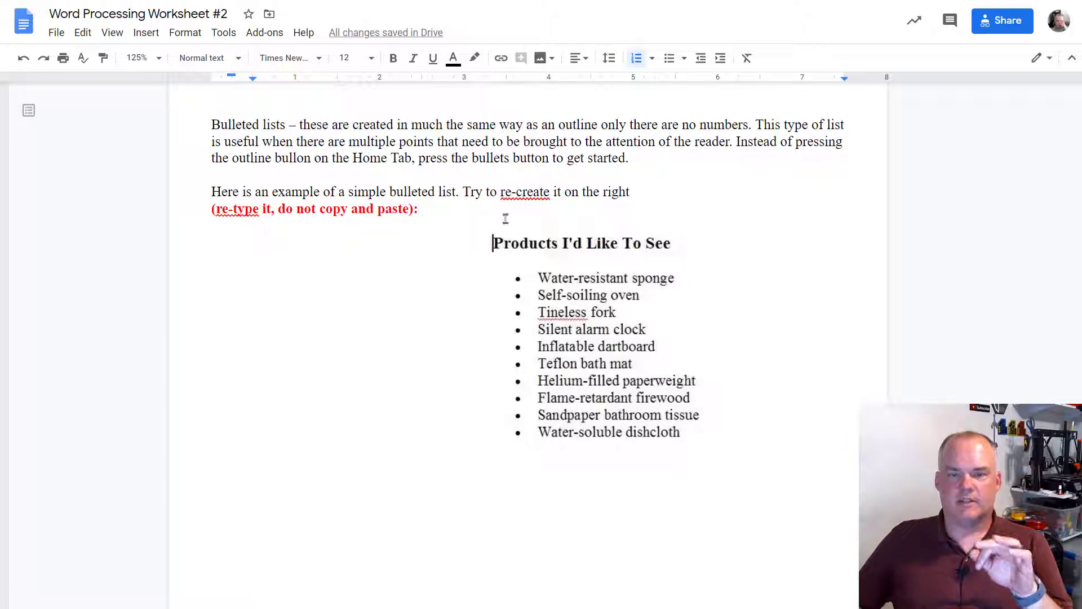
pyautogui.click(597, 288)
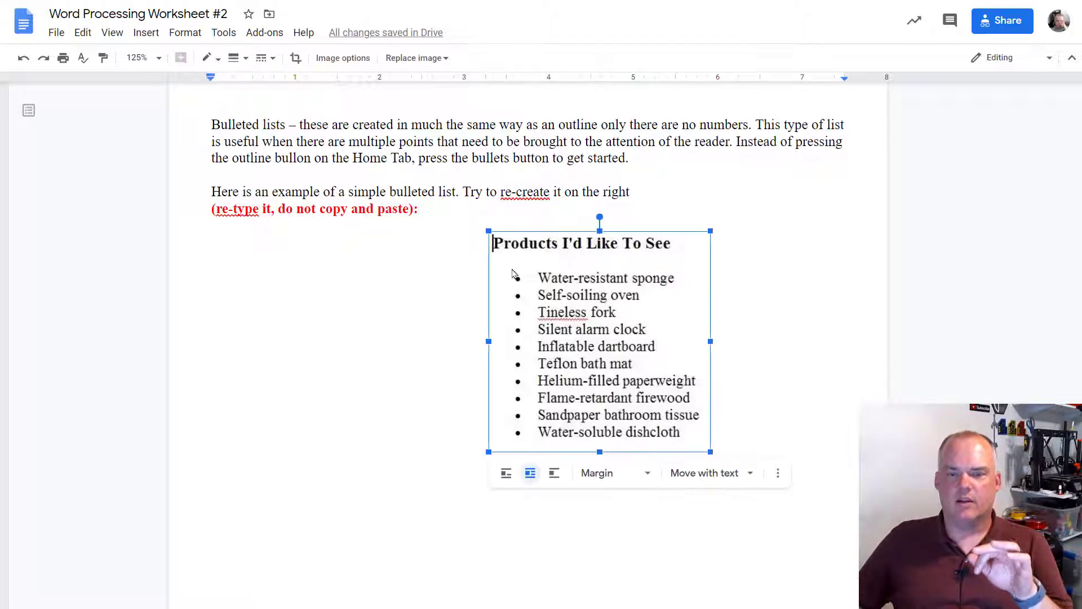
pyautogui.click(270, 233)
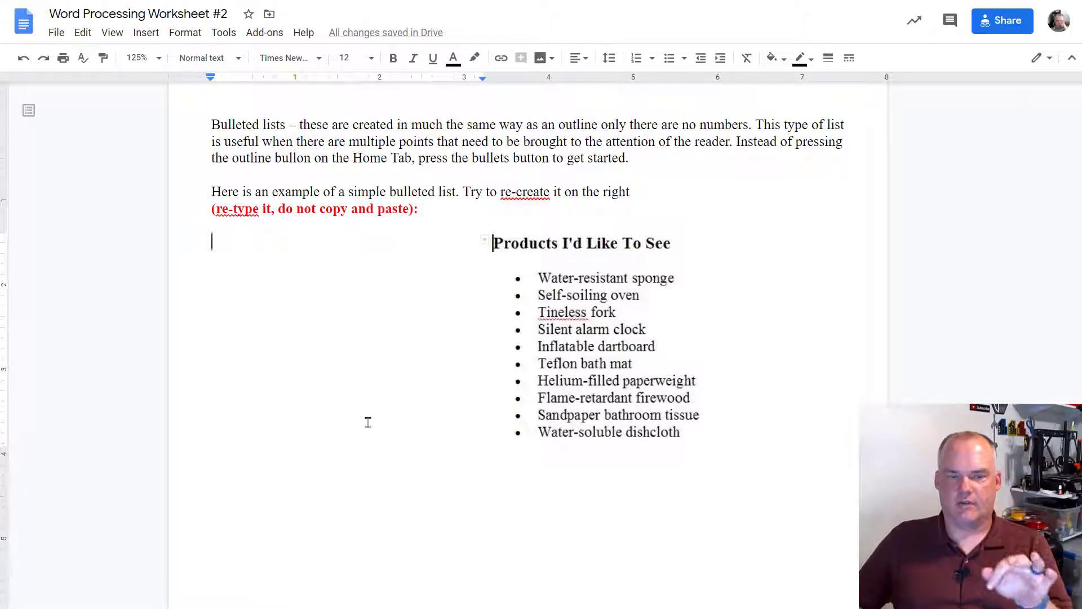
pyautogui.write('Products ')
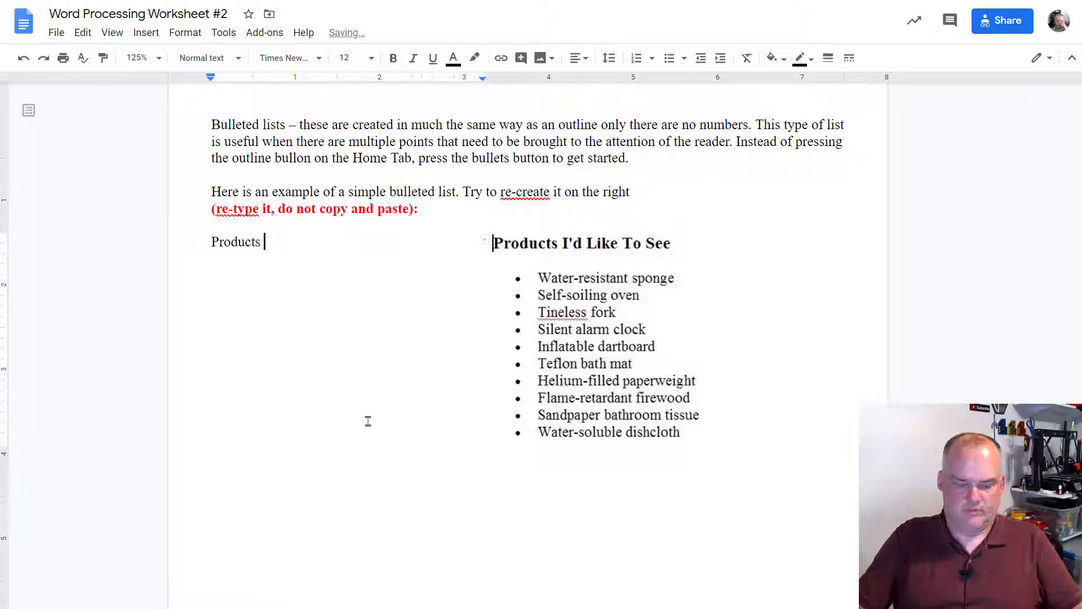
pyautogui.write("I'd ")
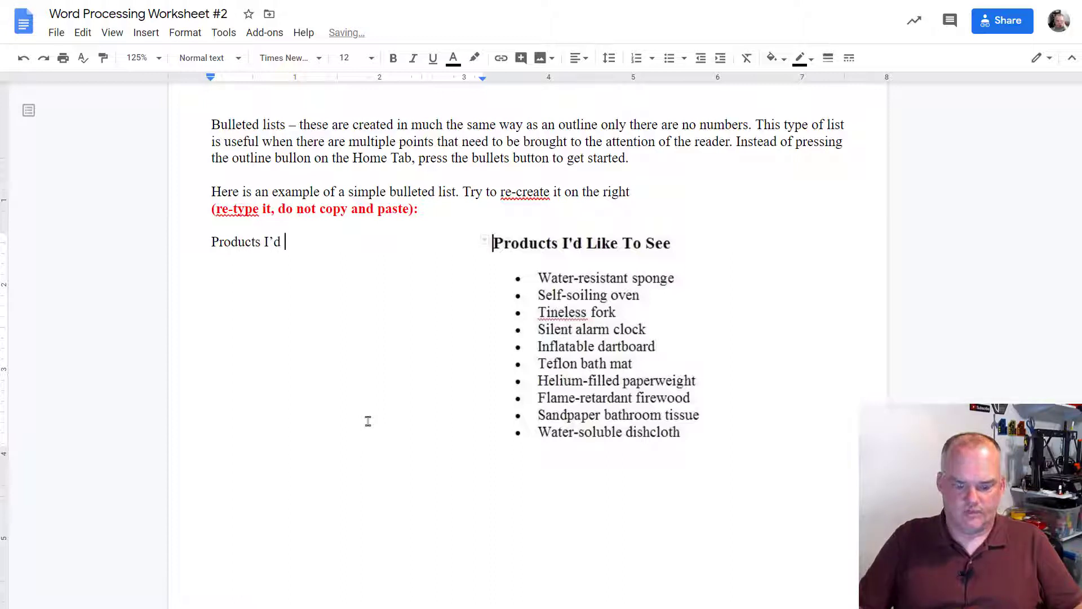
pyautogui.write('like to Se')
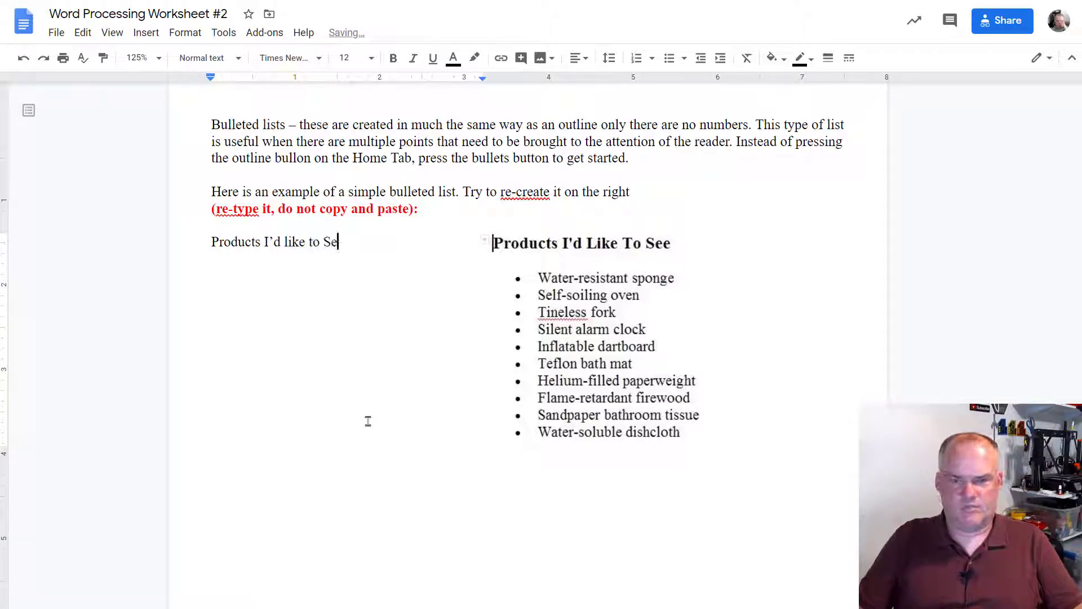
pyautogui.write('ee')
pyautogui.press('BackSpace')
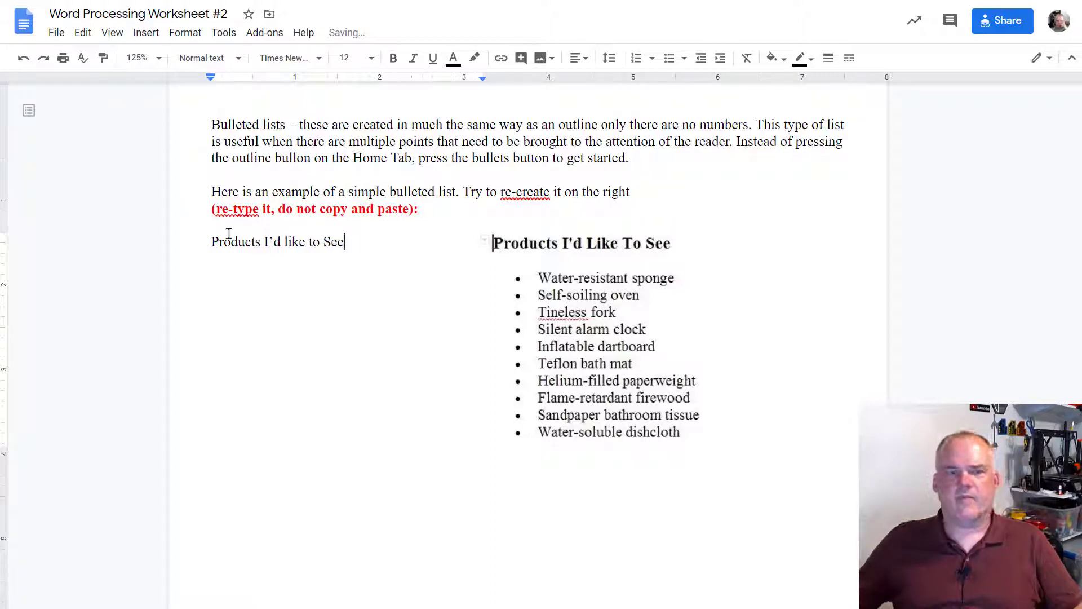
# Format the typed heading "Products I'd like to See" as 14-point bold text.
pyautogui.moveTo(210, 241); pyautogui.dragTo(343, 242)
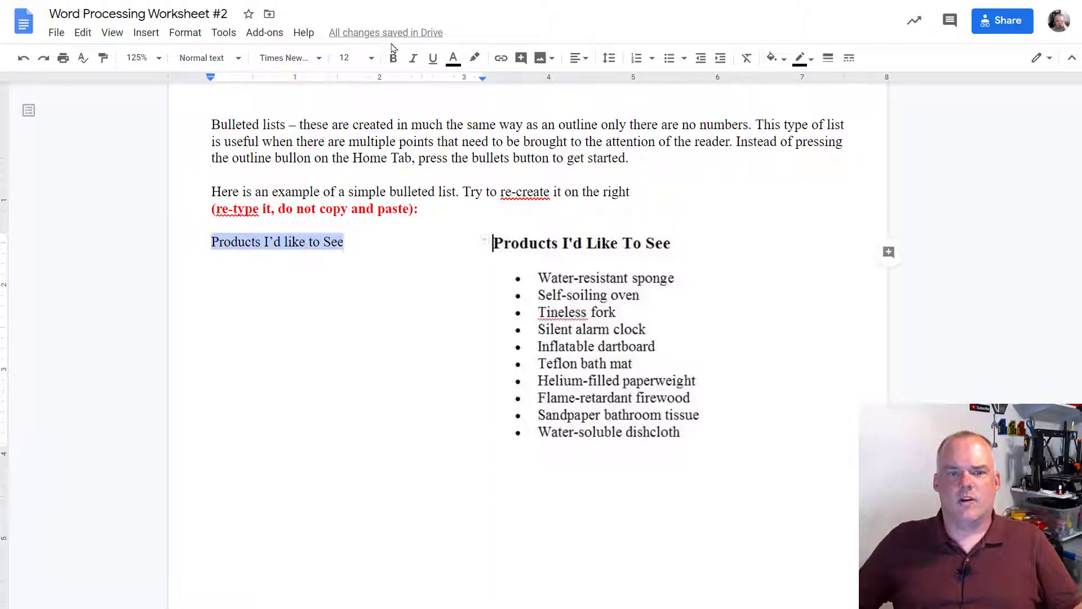
pyautogui.click(373, 59)
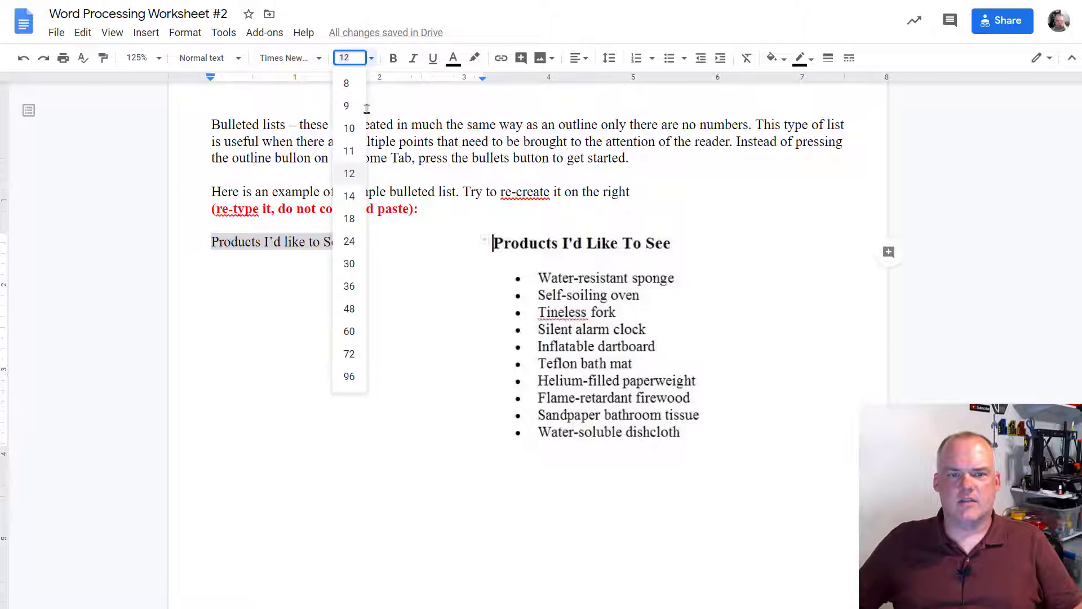
pyautogui.click(350, 193)
pyautogui.click(394, 59)
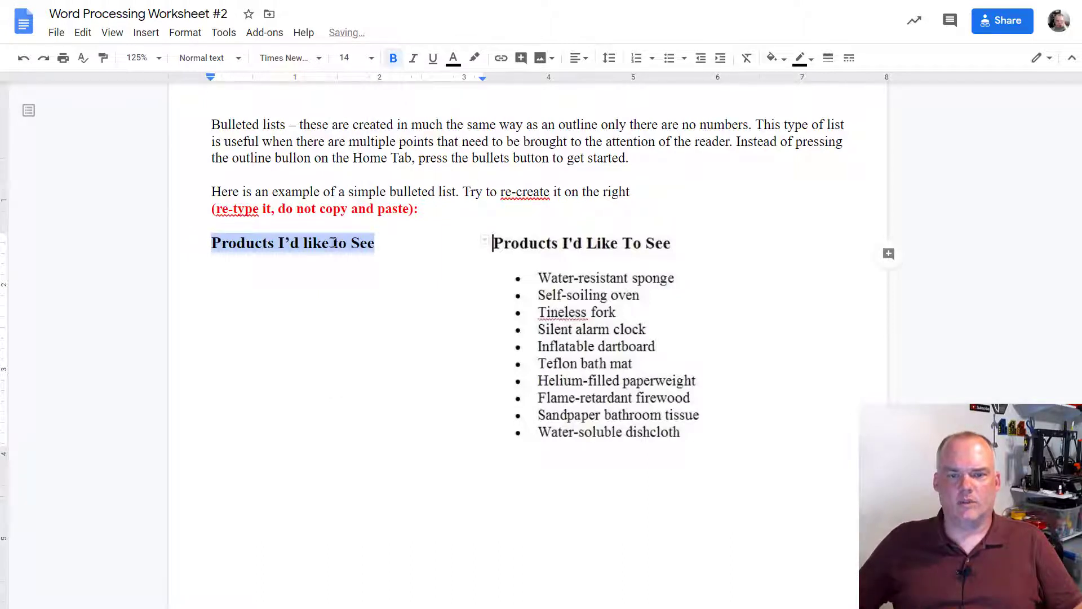
# Add a new line beneath the typed heading and set it to 12-point text without bold.
pyautogui.click(392, 241)
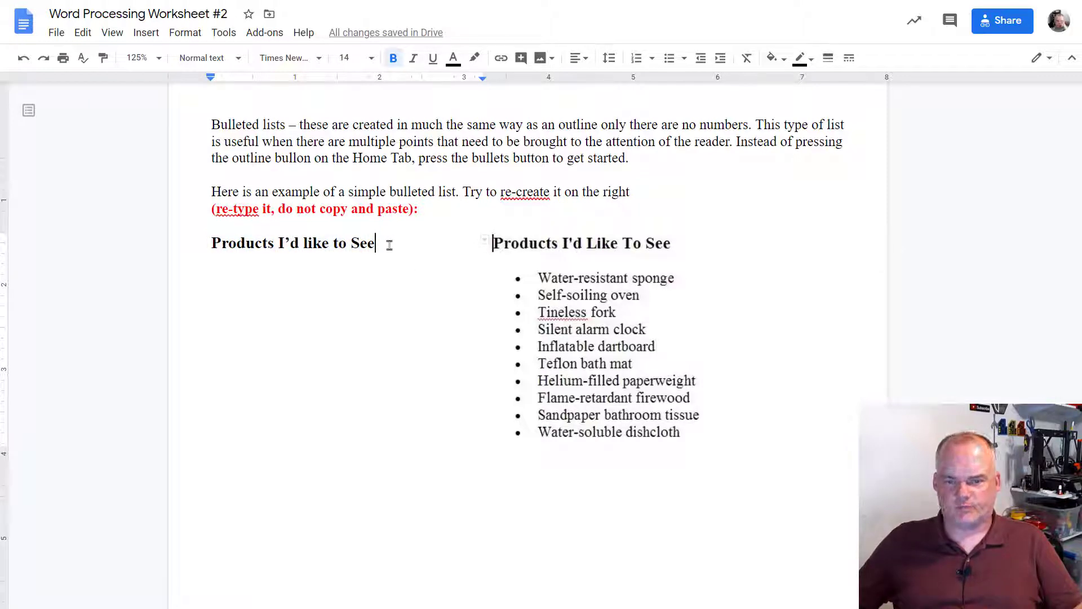
pyautogui.press('Return')
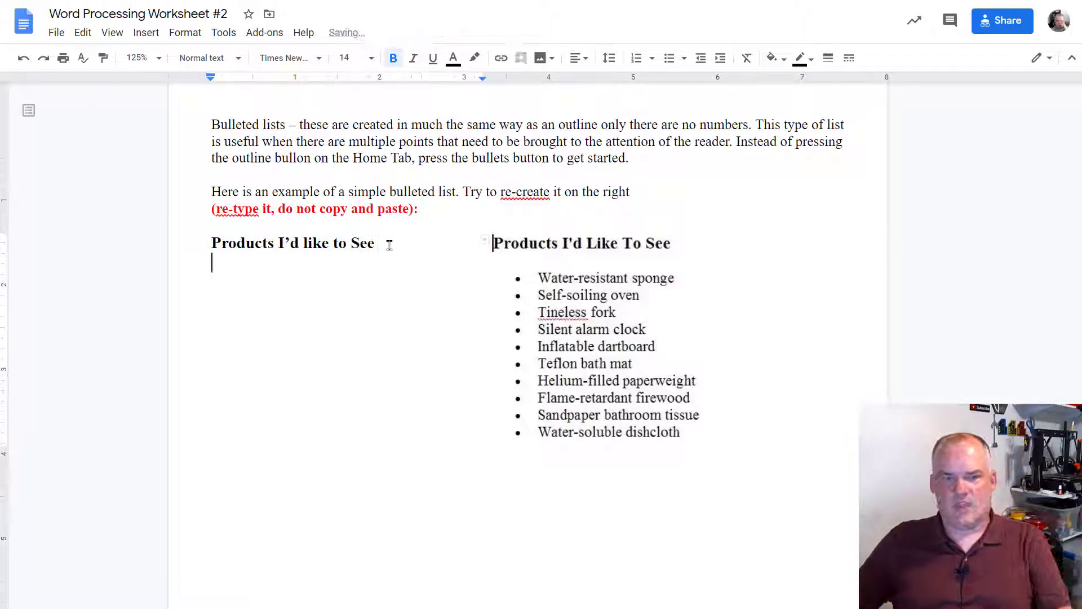
pyautogui.click(372, 58)
pyautogui.click(352, 171)
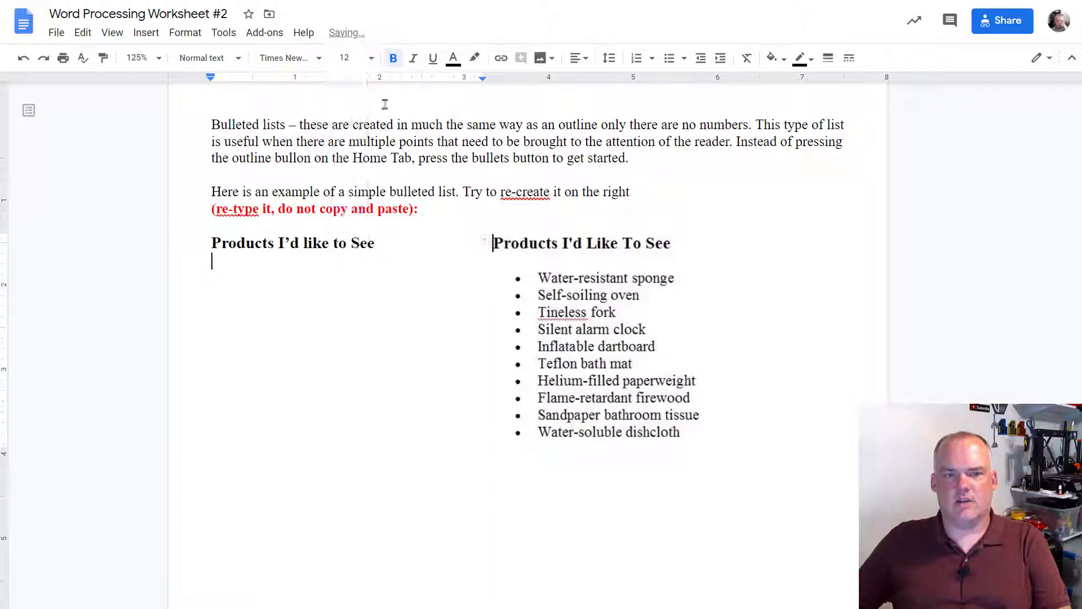
pyautogui.click(395, 61)
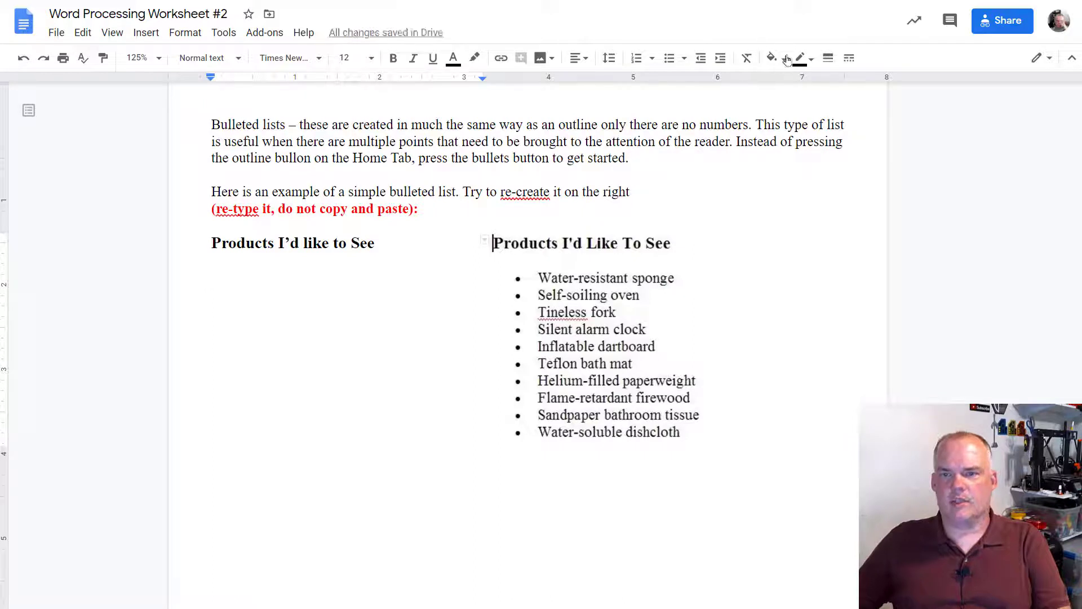
# Start a bulleted list under the typed heading with the item "Water-resistant sponge" and add an empty second bullet.
pyautogui.click(670, 58)
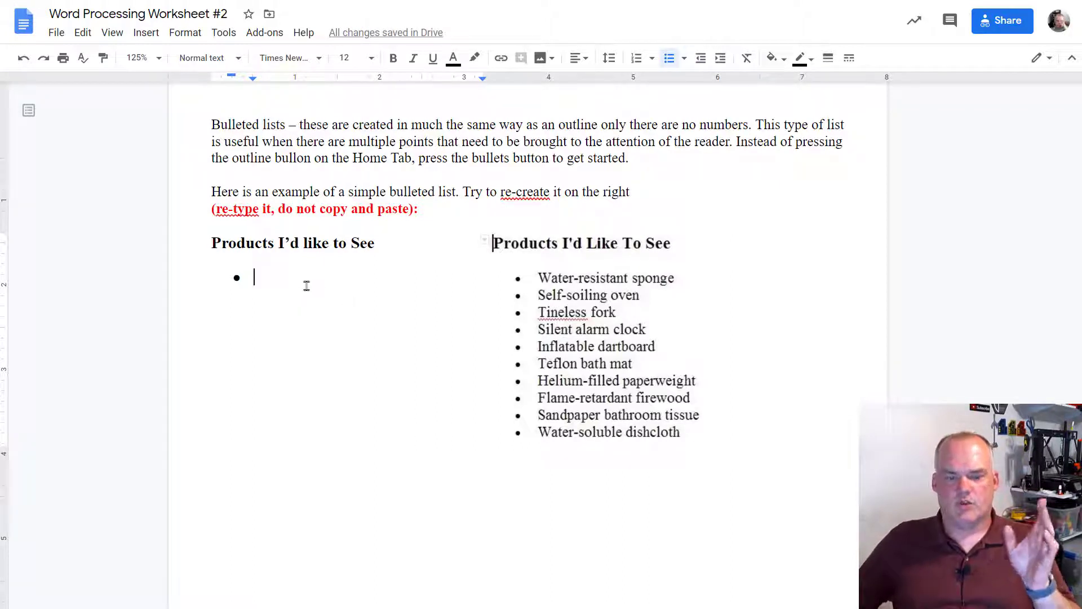
pyautogui.write('Water-')
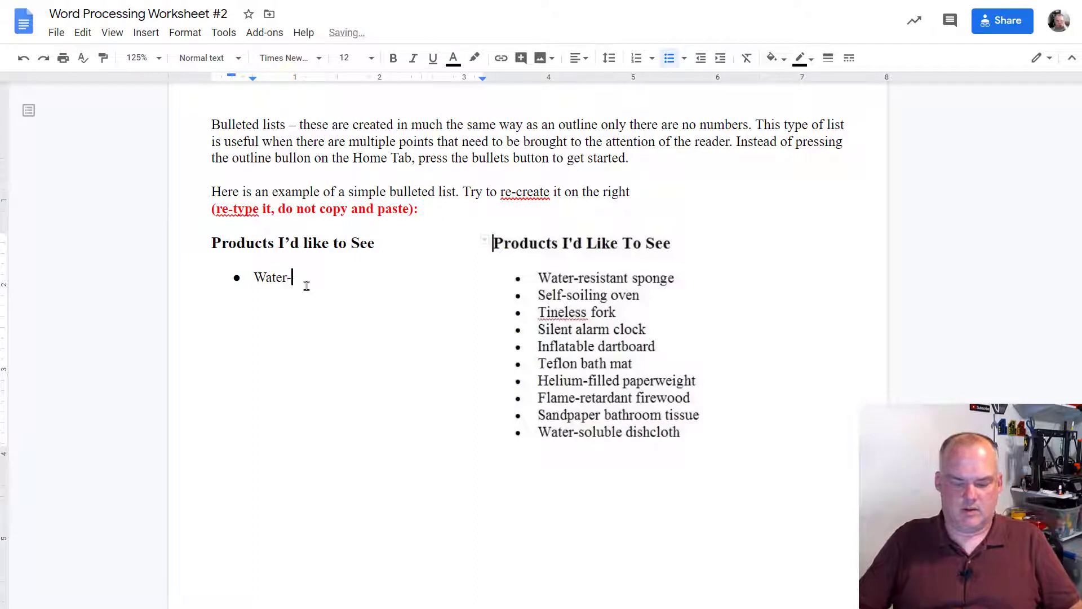
pyautogui.write('resistant')
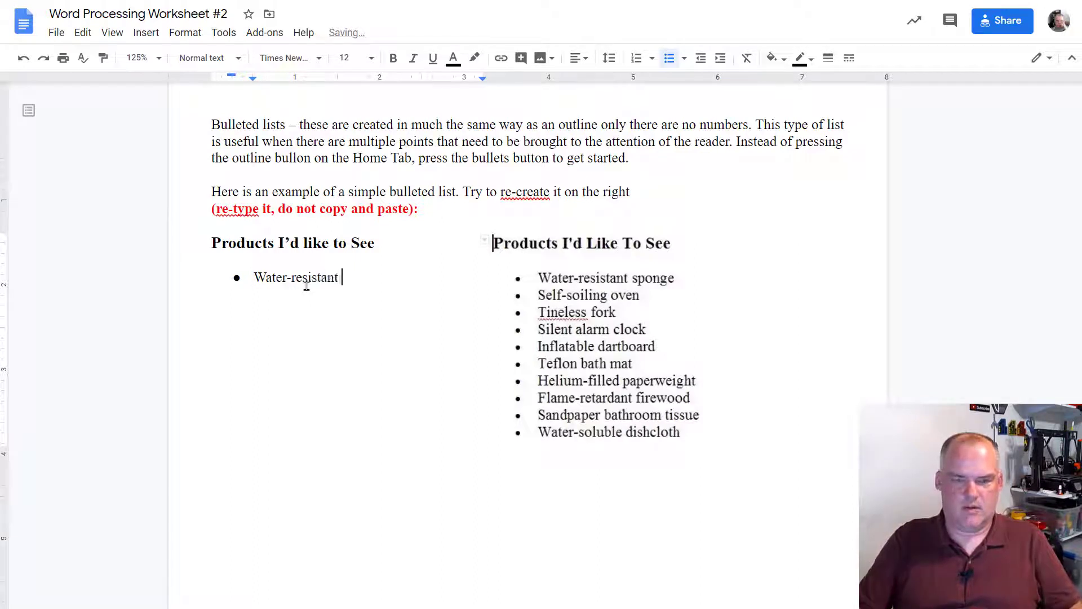
pyautogui.write(' sponge')
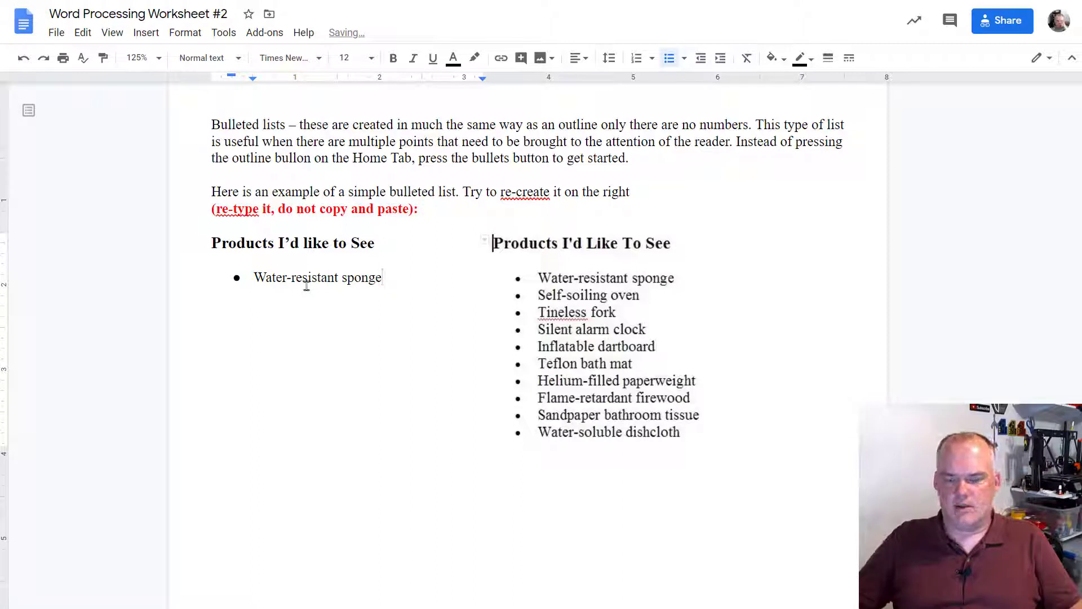
pyautogui.press('Return')
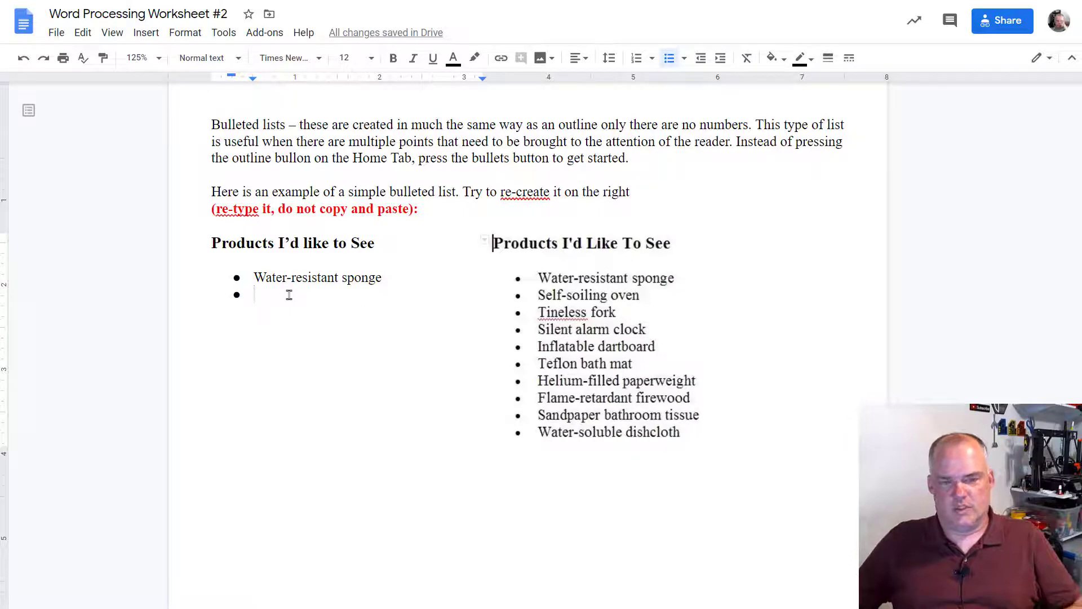
# Try demoting the empty second bullet through the deeper list levels and promote it back to the first level.
pyautogui.press('Tab')
pyautogui.press('Tab')
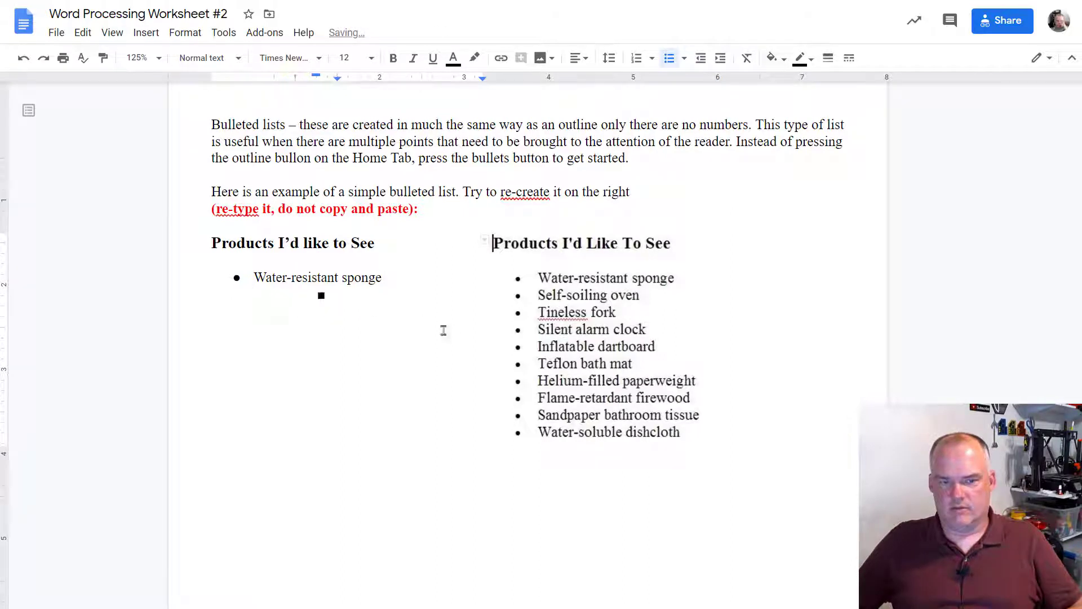
pyautogui.hotkey('shift', 'Tab')
pyautogui.hotkey('shift', 'Tab')
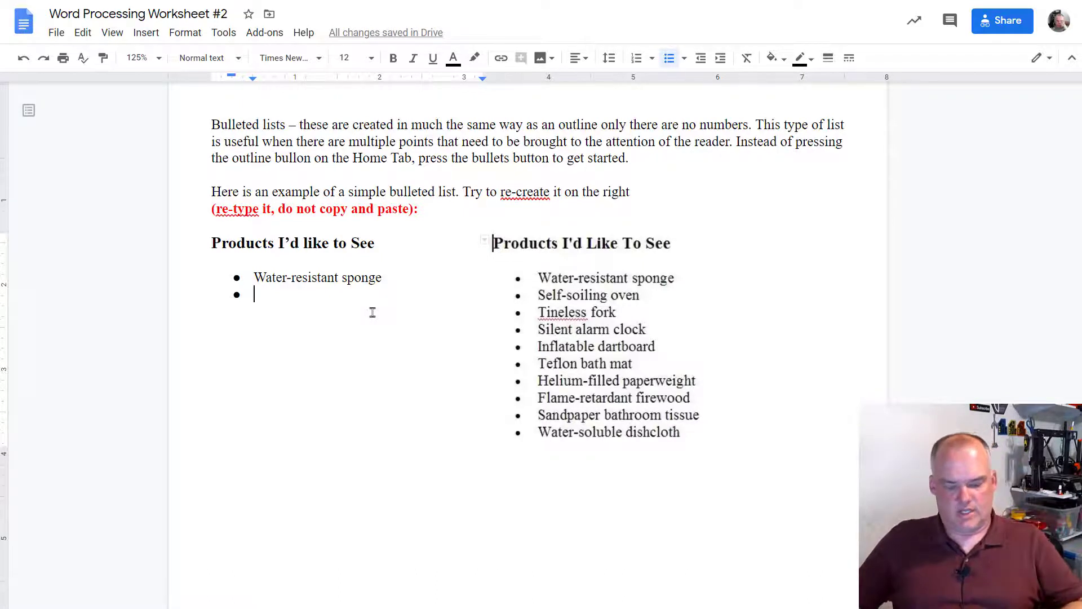
pyautogui.press('Tab')
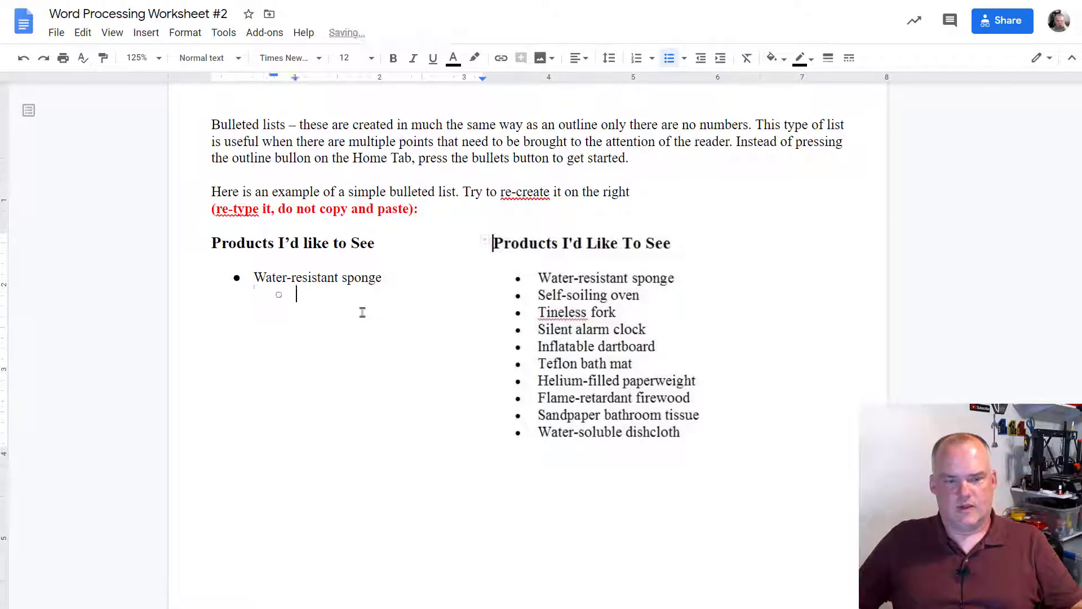
pyautogui.press('Tab')
pyautogui.press('Tab')
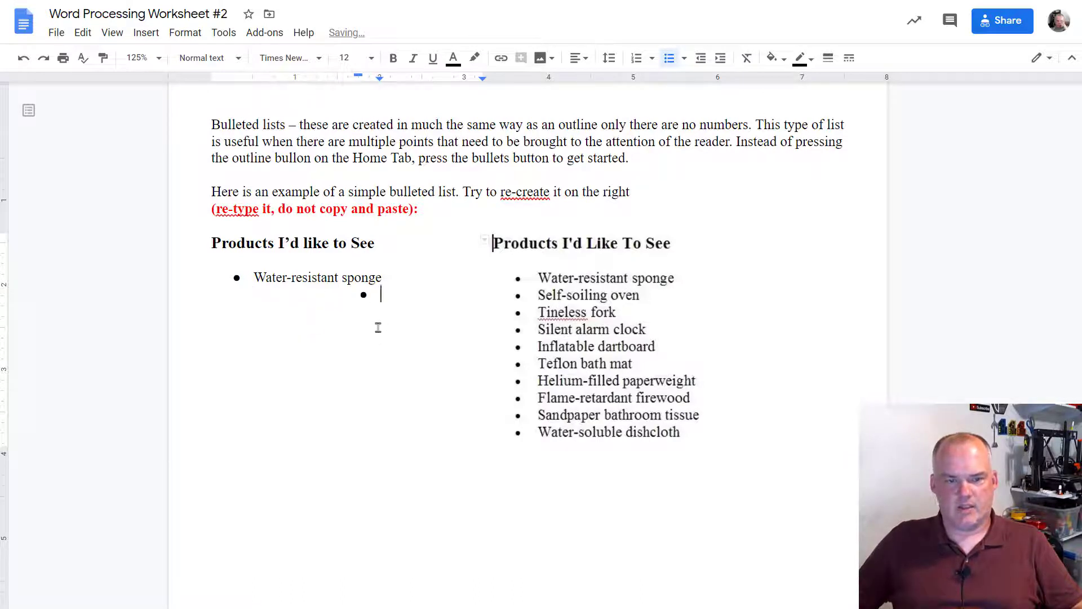
pyautogui.hotkey('shift', 'Tab')
pyautogui.hotkey('shift', 'Tab')
pyautogui.hotkey('shift', 'Tab')
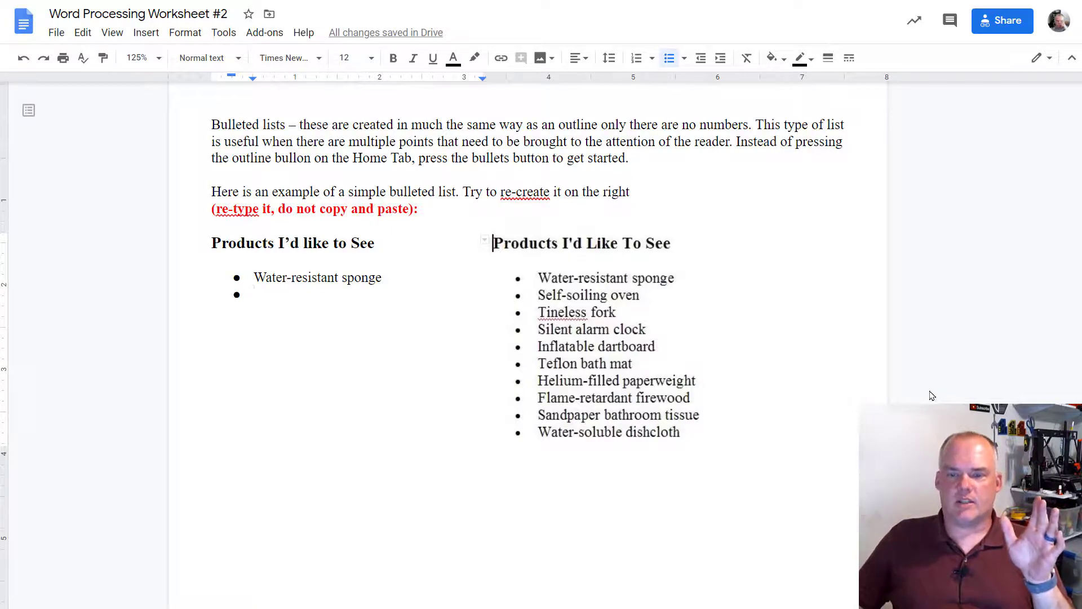
pyautogui.scroll(-7, 931, 396)
pyautogui.scroll(13, 932, 396)
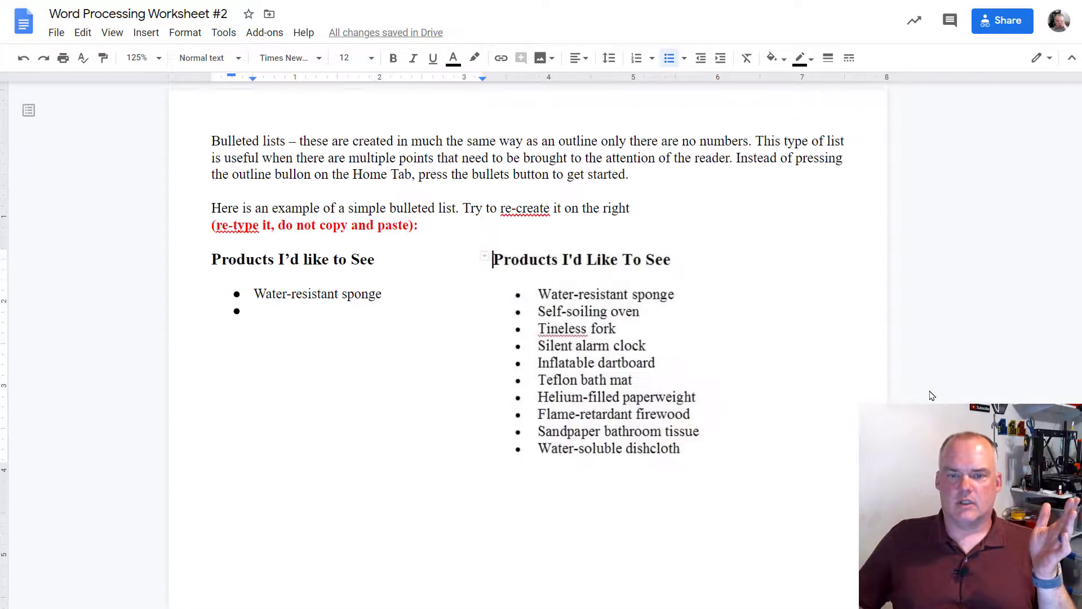
pyautogui.scroll(-8, 932, 396)
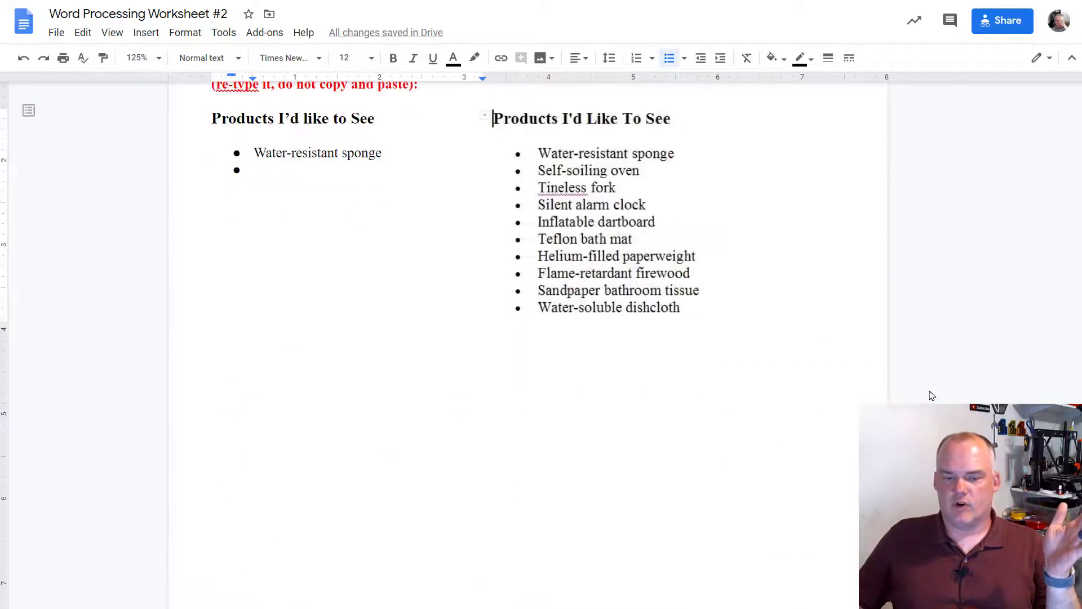